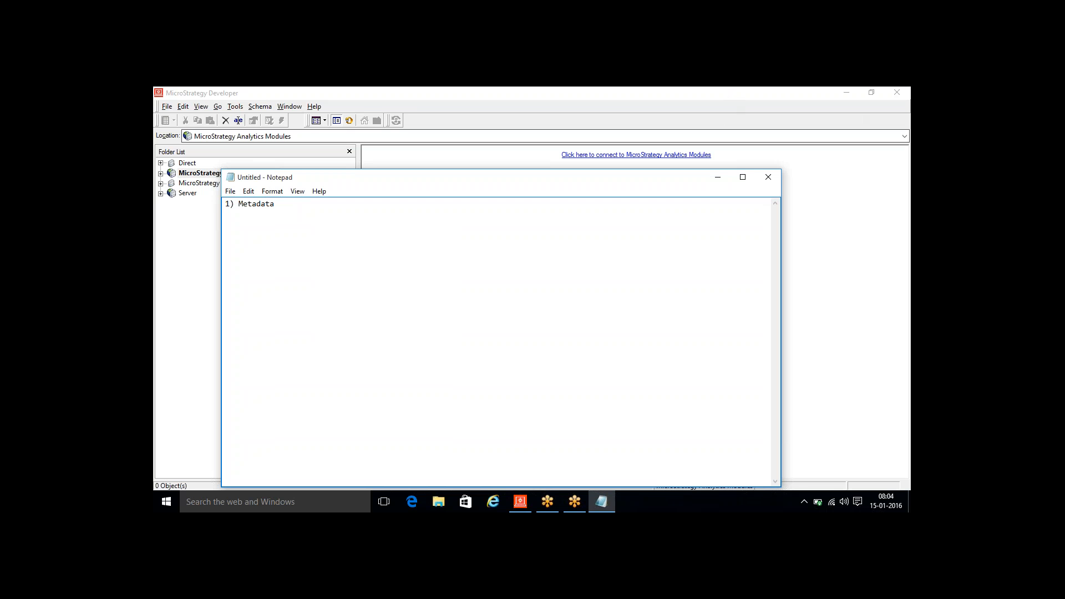
- Minimize the notes and open the Database folder inside MSTR Training on the E: drive in File Explorer
{"action": "left_click", "coordinate": [718, 180]}
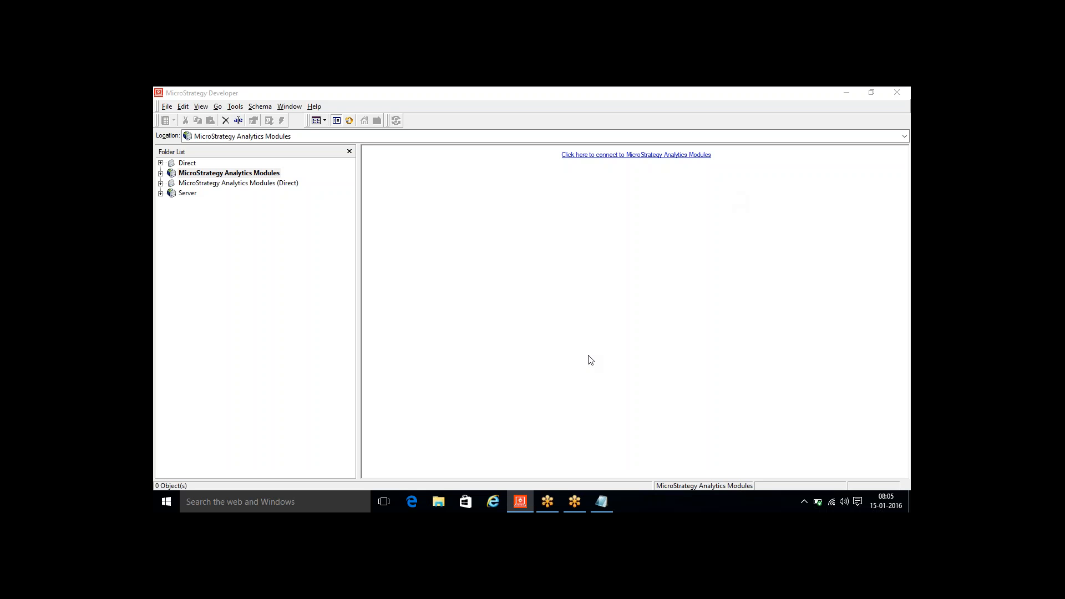
{"action": "left_click", "coordinate": [445, 507]}
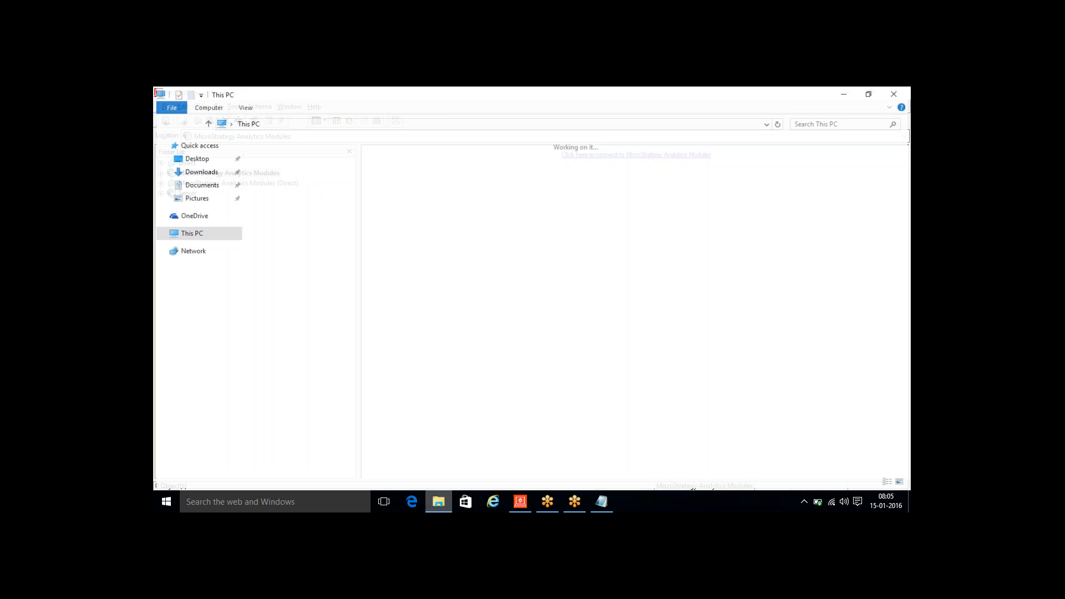
{"action": "double_click", "coordinate": [636, 249]}
{"action": "double_click", "coordinate": [291, 238]}
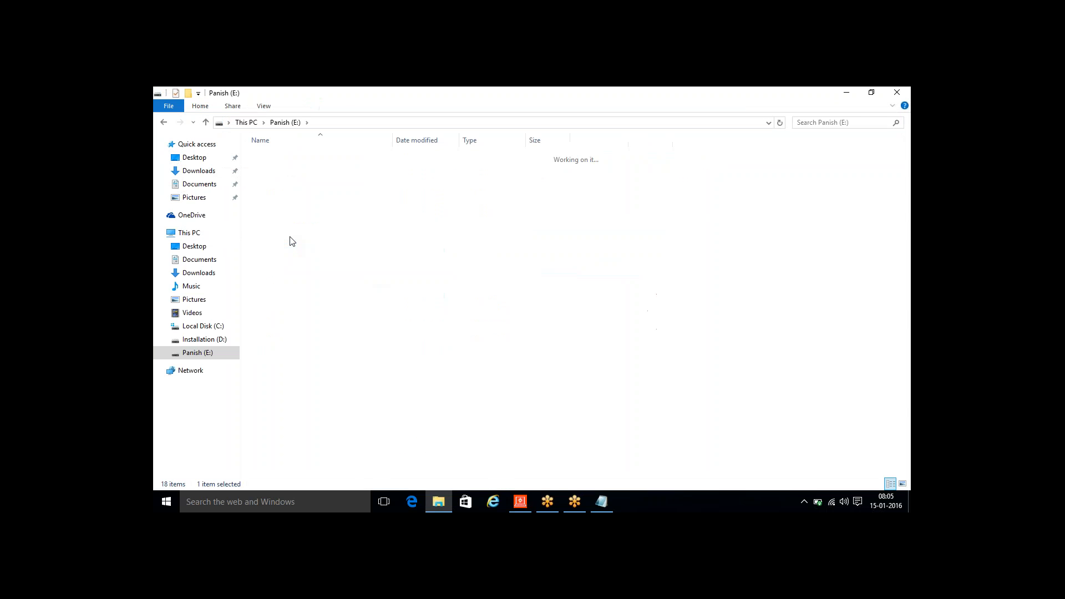
{"action": "double_click", "coordinate": [283, 186]}
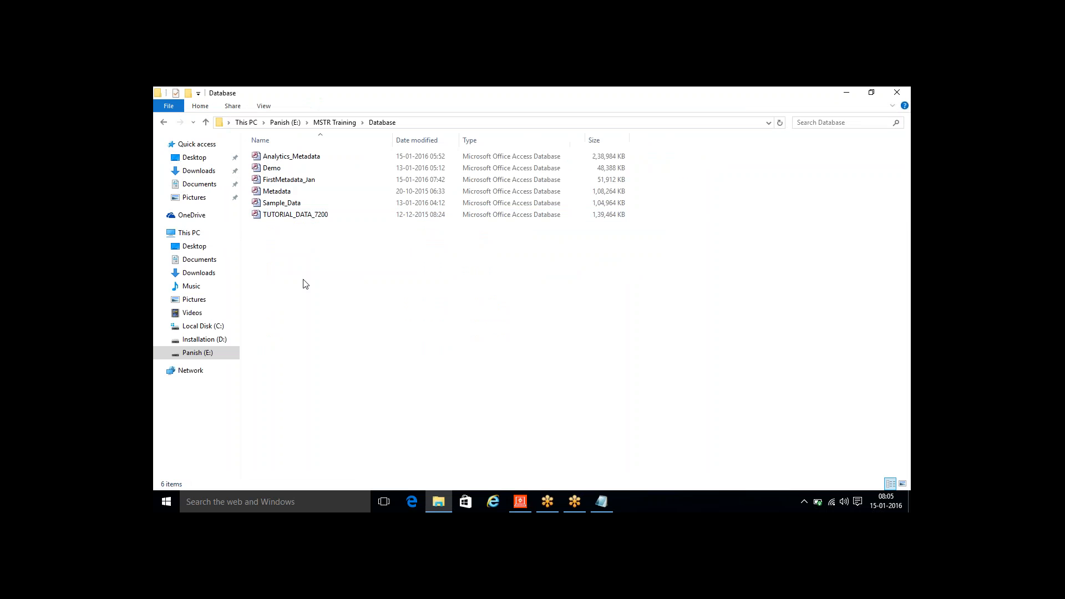
{"action": "right_click", "coordinate": [303, 280]}
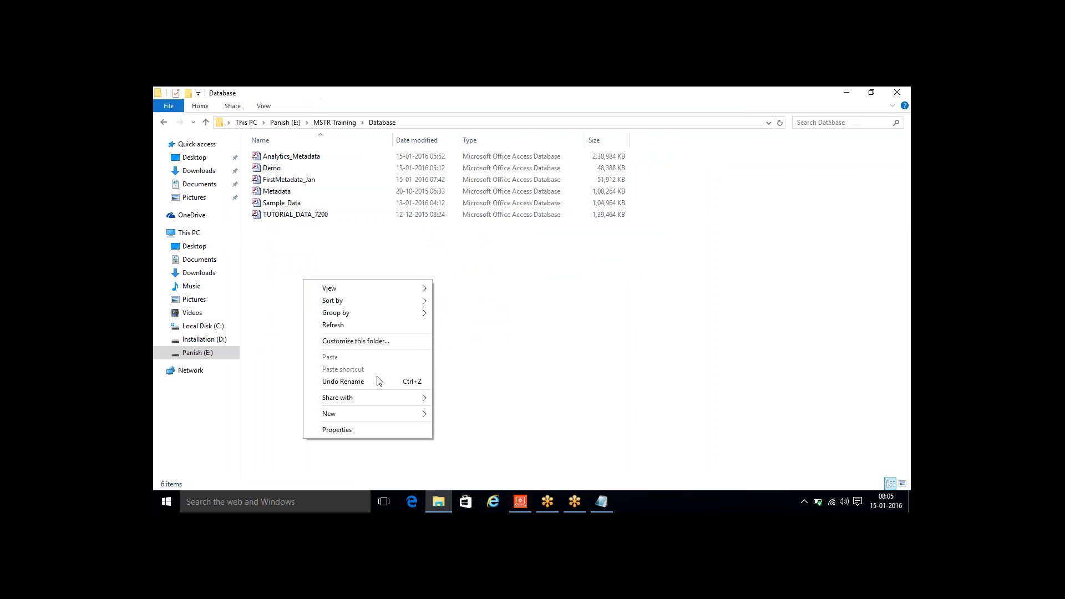
{"action": "mouse_move", "coordinate": [377, 412]}
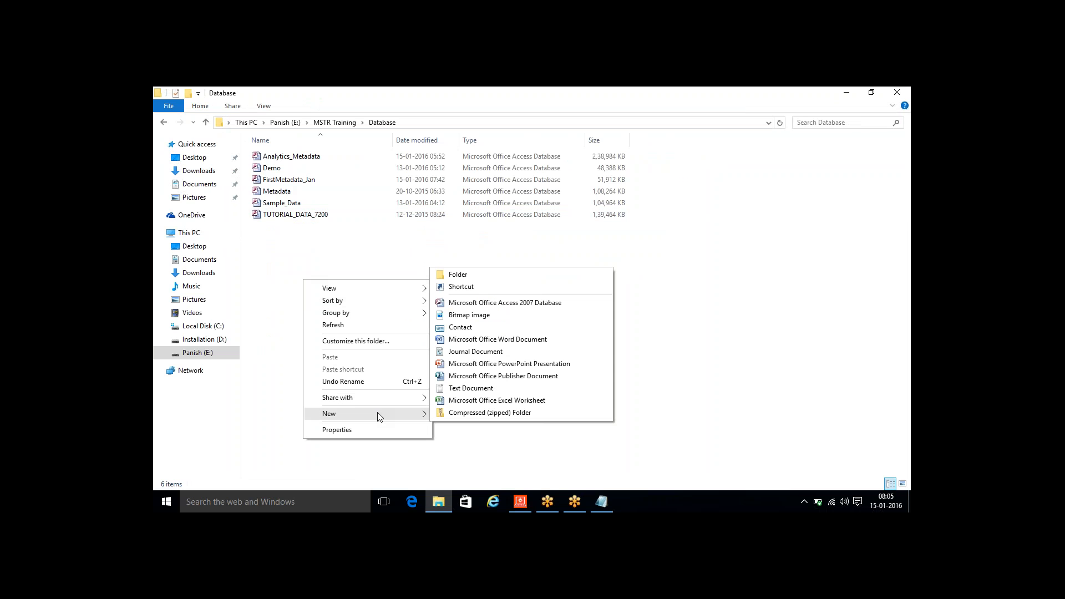
{"action": "left_click", "coordinate": [717, 366]}
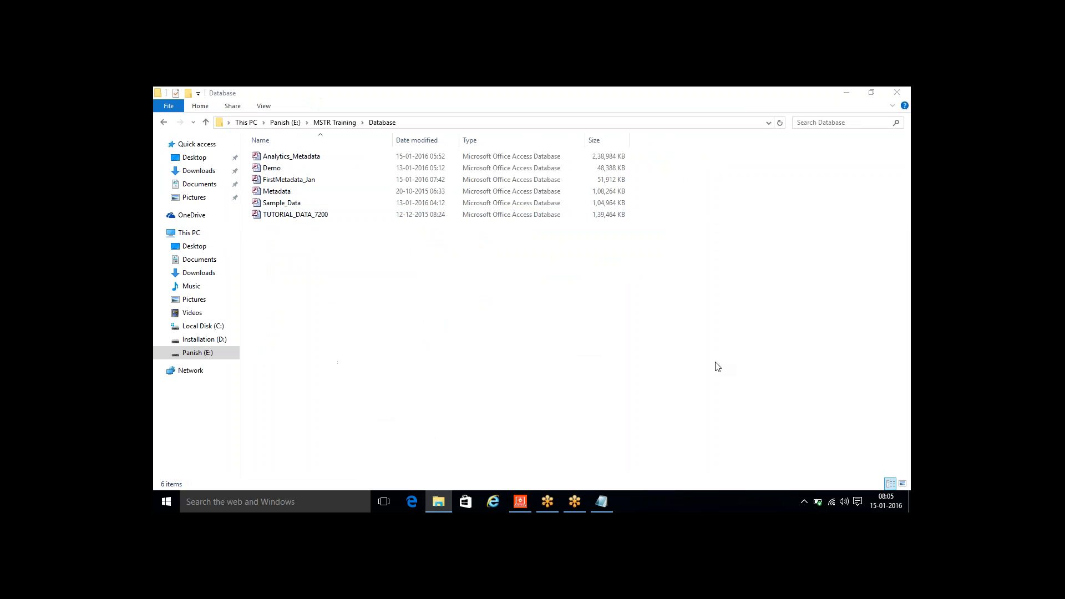
- Launch Microsoft Office Access 2007 and start a new blank database
{"action": "key", "text": "super"}
{"action": "type", "text": "acc"}
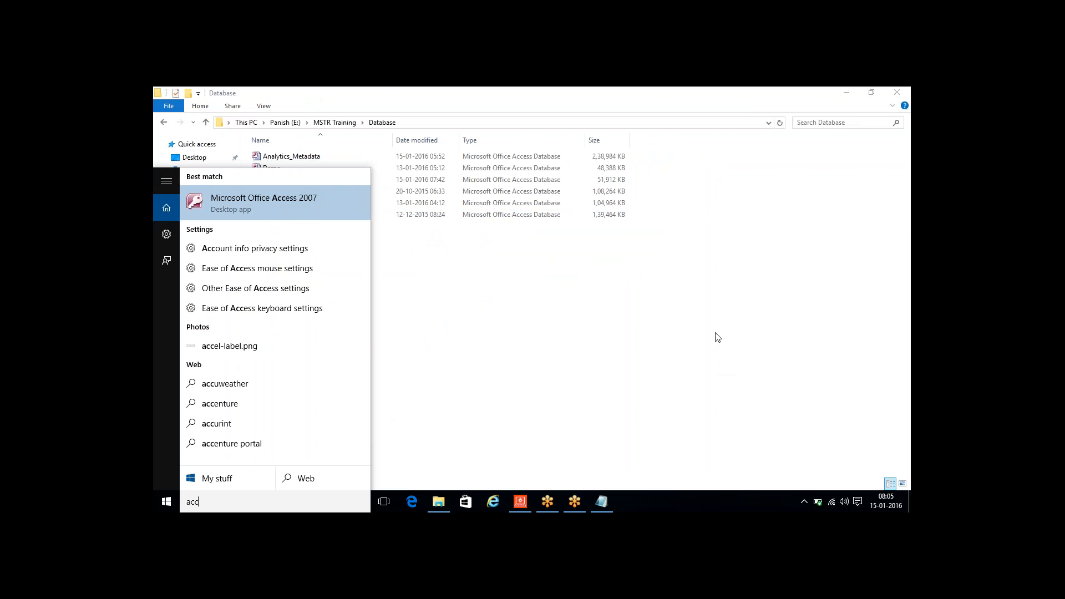
{"action": "left_click", "coordinate": [304, 203]}
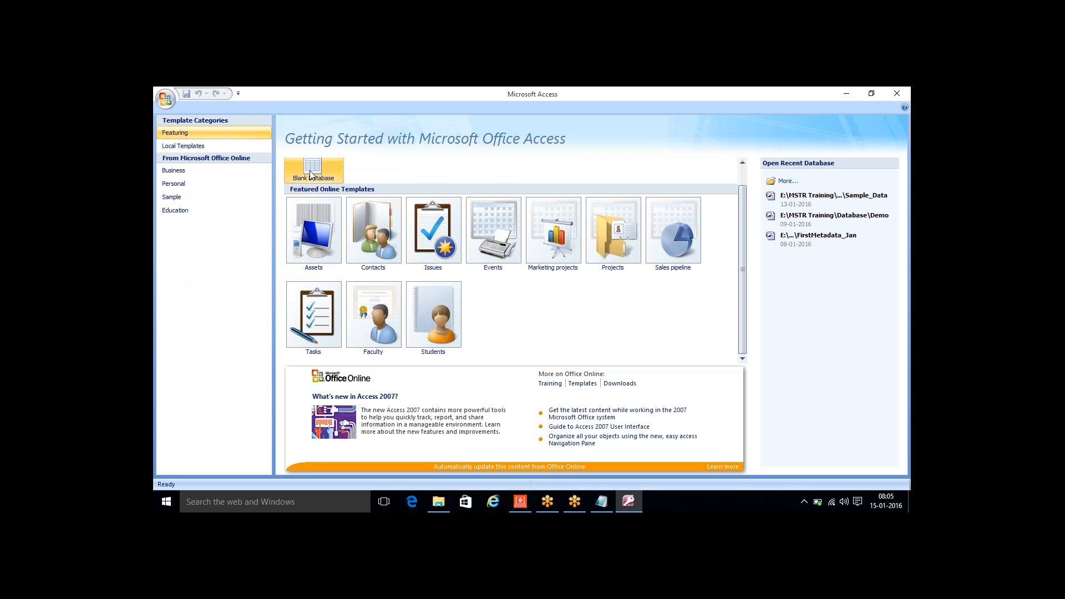
{"action": "left_click", "coordinate": [313, 177]}
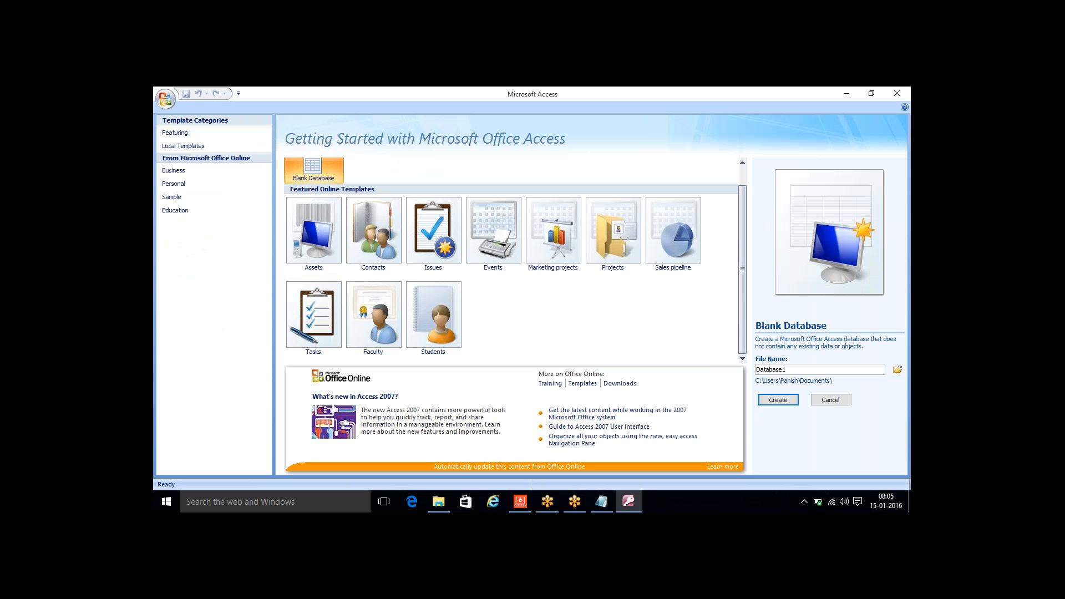
- Set the new database's save location to the MSTR Training\Database folder on the E: drive
{"action": "left_click", "coordinate": [898, 370]}
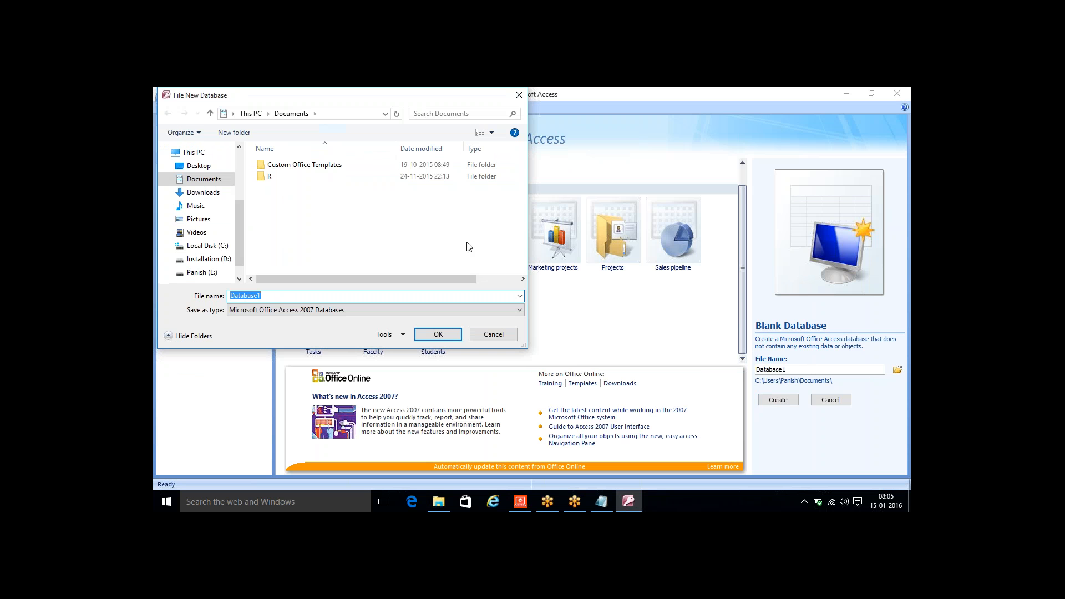
{"action": "left_click", "coordinate": [251, 113]}
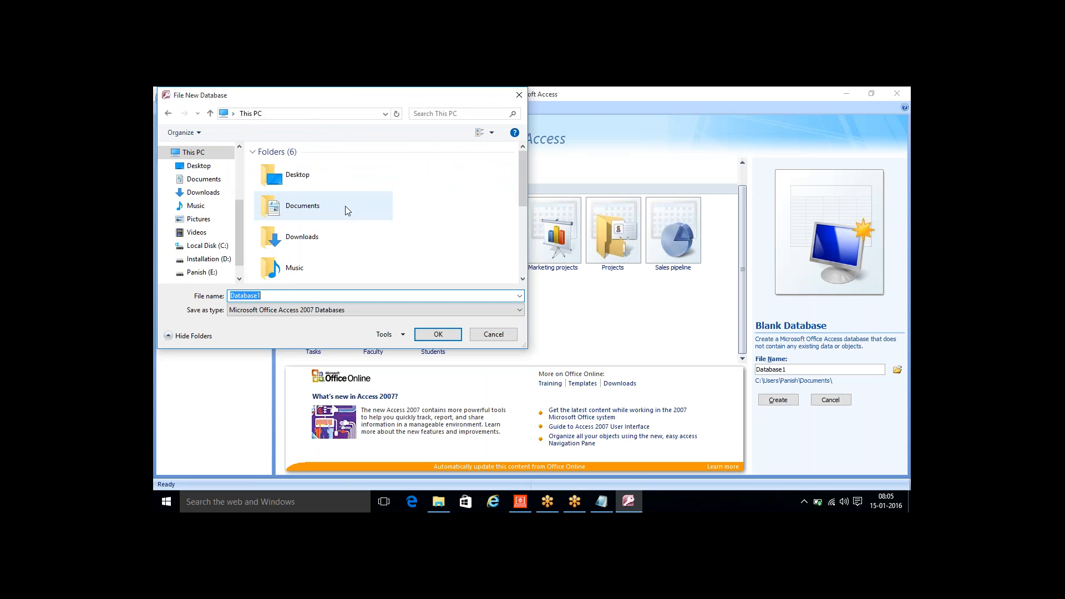
{"action": "scroll", "coordinate": [525, 267], "scroll_direction": "down", "scroll_amount": 3}
{"action": "scroll", "coordinate": [525, 266], "scroll_direction": "down", "scroll_amount": 2}
{"action": "double_click", "coordinate": [413, 263]}
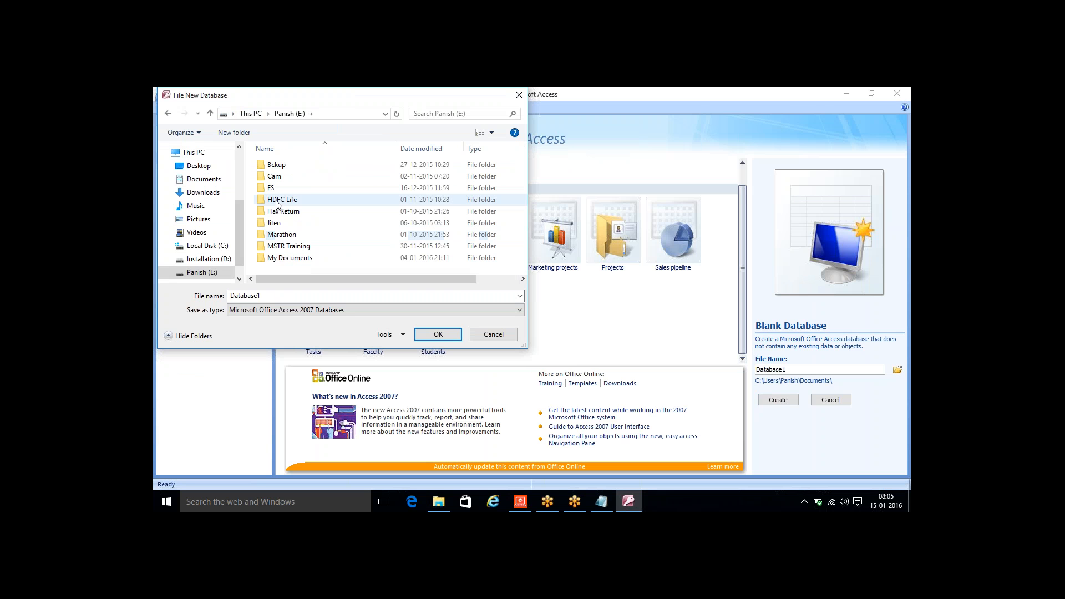
{"action": "double_click", "coordinate": [289, 246]}
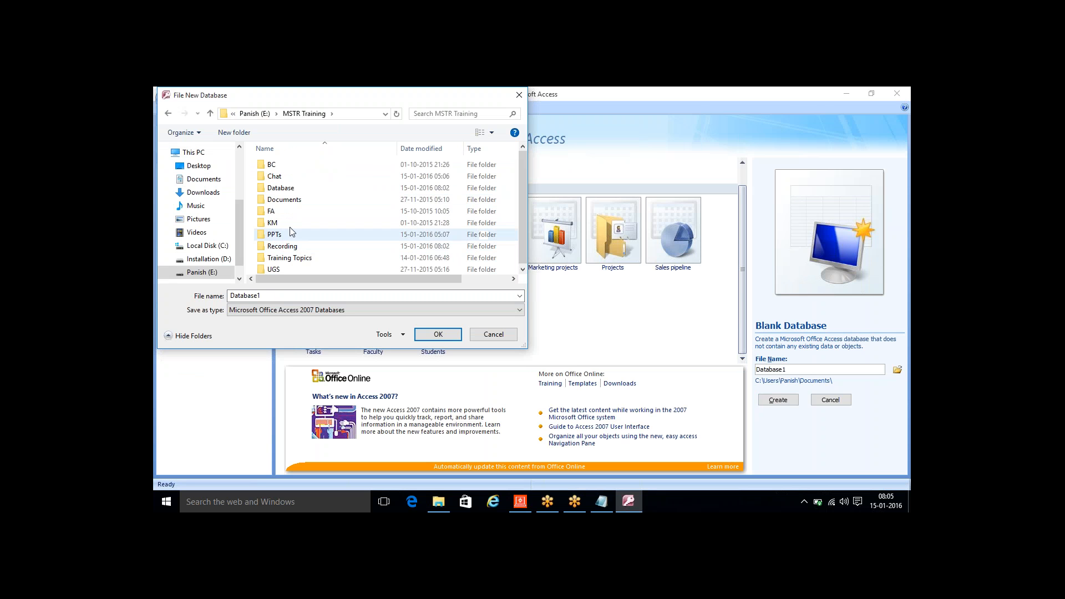
{"action": "double_click", "coordinate": [280, 187]}
- Name the database file "8 - Metadata" and choose the Microsoft Office Access Databases (2002-2003 format) file type
{"action": "double_click", "coordinate": [278, 296]}
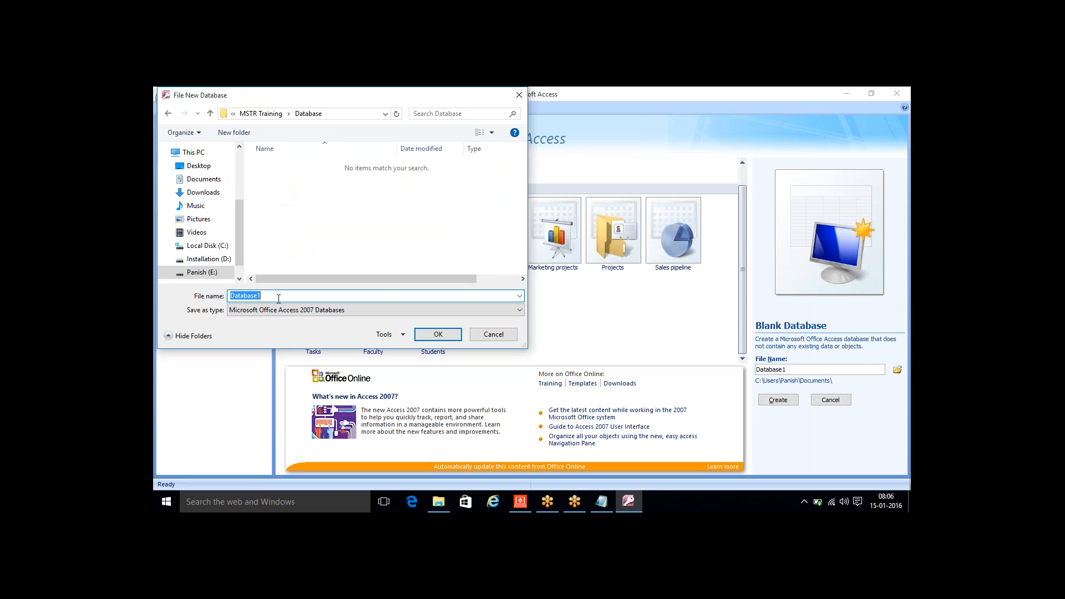
{"action": "type", "text": "8 - Metadata"}
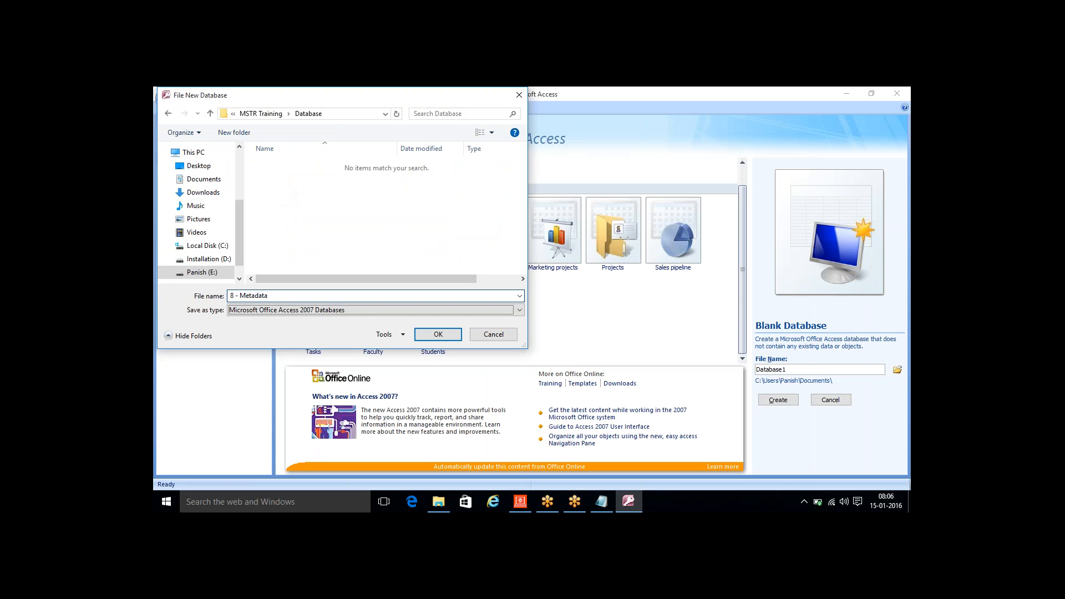
{"action": "left_click", "coordinate": [304, 312]}
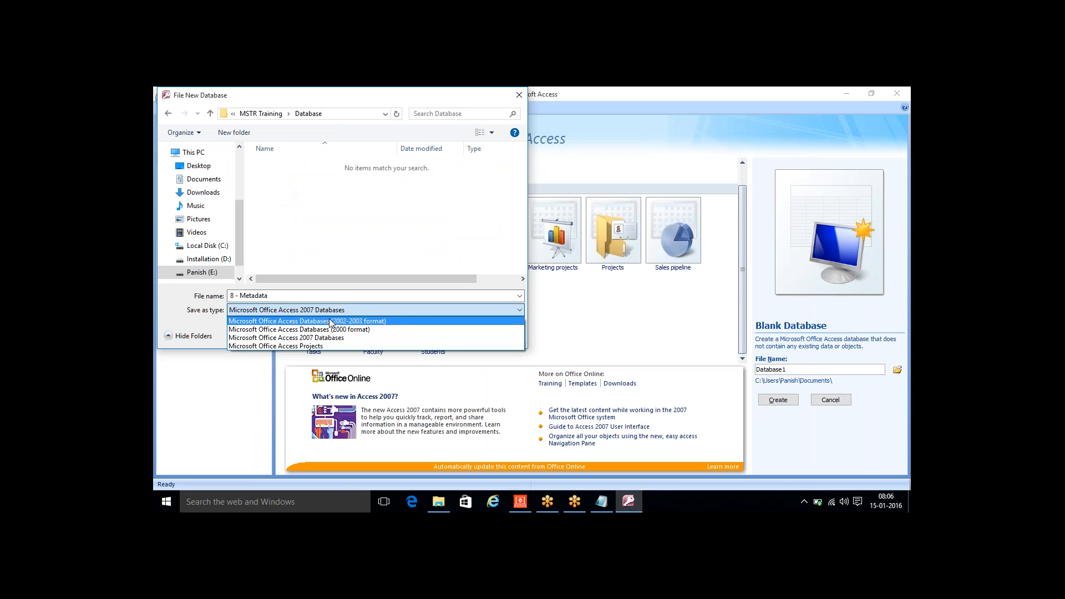
{"action": "left_click", "coordinate": [334, 319]}
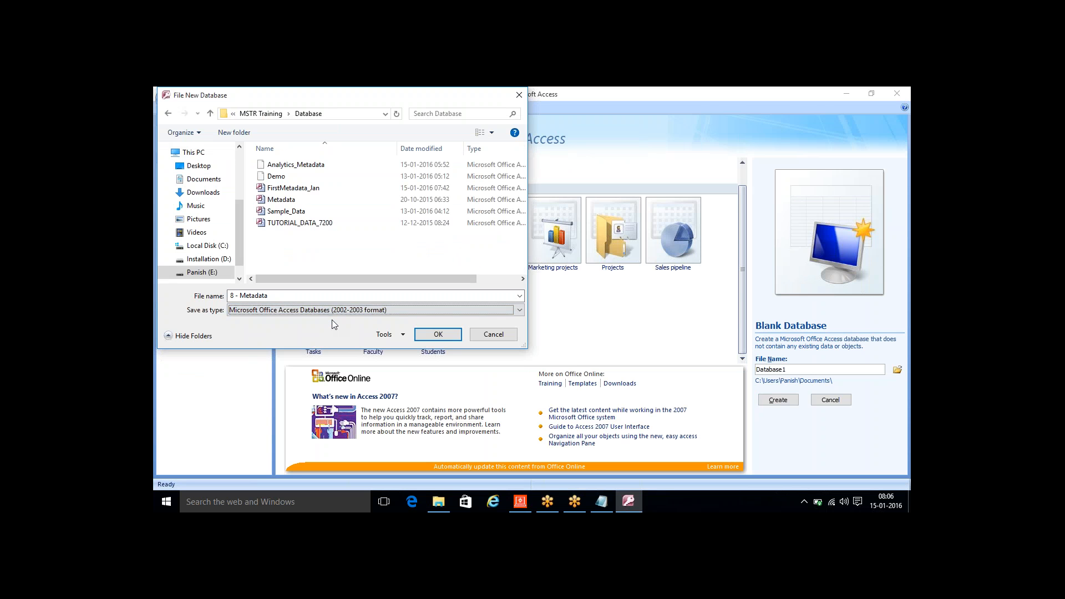
- Change the file name to 8_Metadata, confirm it and create the blank database
{"action": "left_click", "coordinate": [318, 295]}
{"action": "left_click", "coordinate": [239, 297]}
{"action": "key", "text": "BackSpace"}
{"action": "key", "text": "BackSpace"}
{"action": "key", "text": "Delete"}
{"action": "type", "text": "_"}
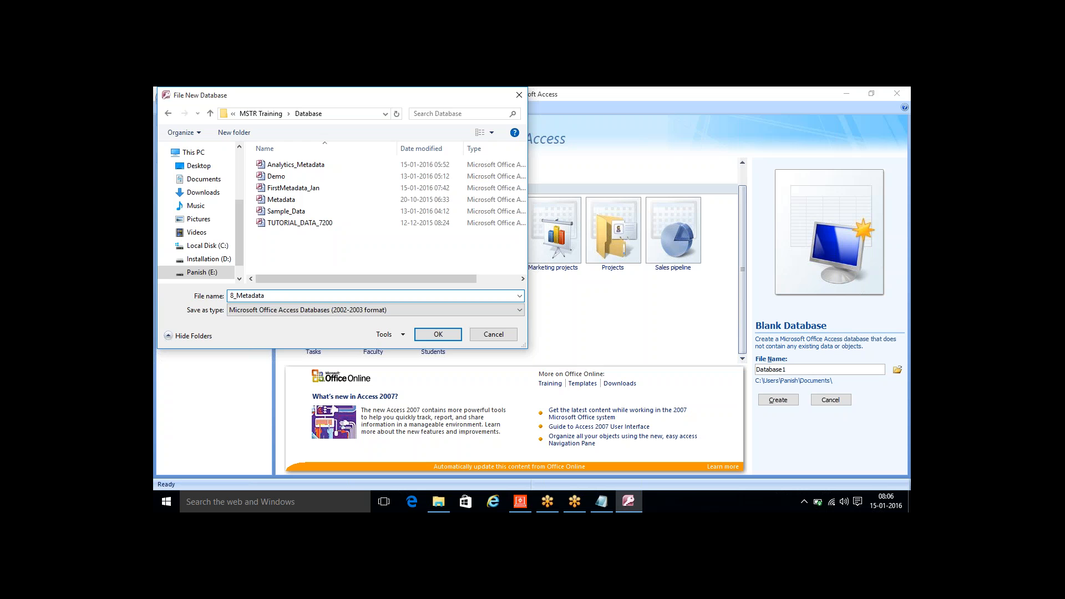
{"action": "left_click", "coordinate": [430, 335]}
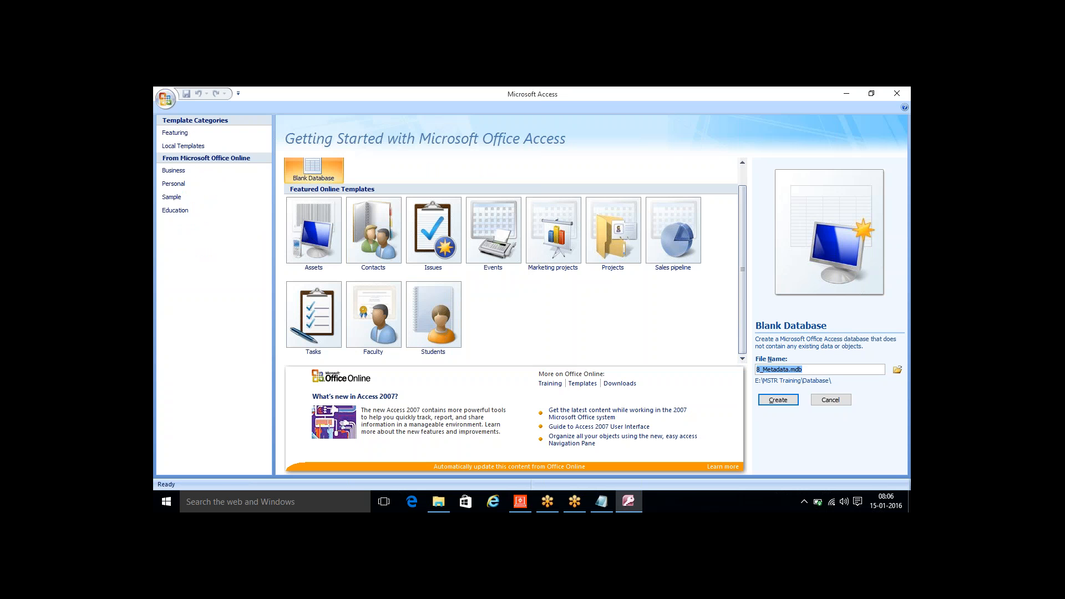
{"action": "left_click", "coordinate": [778, 400]}
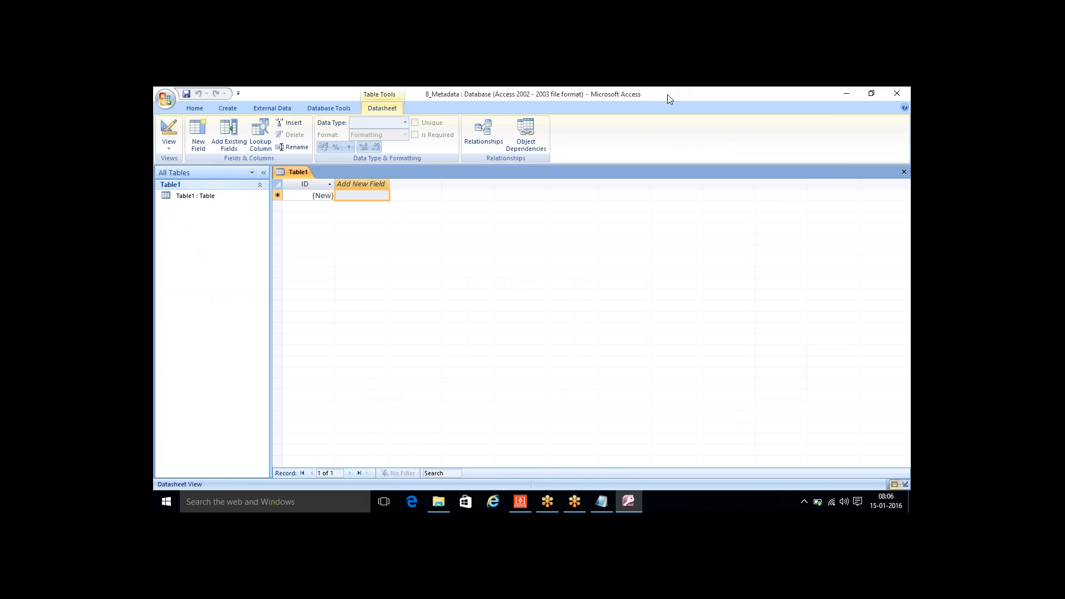
- Close Access and select the new 8_Metadata file in the Database folder
{"action": "left_click_drag", "start_coordinate": [667, 94], "coordinate": [636, 211]}
{"action": "left_click", "coordinate": [867, 208]}
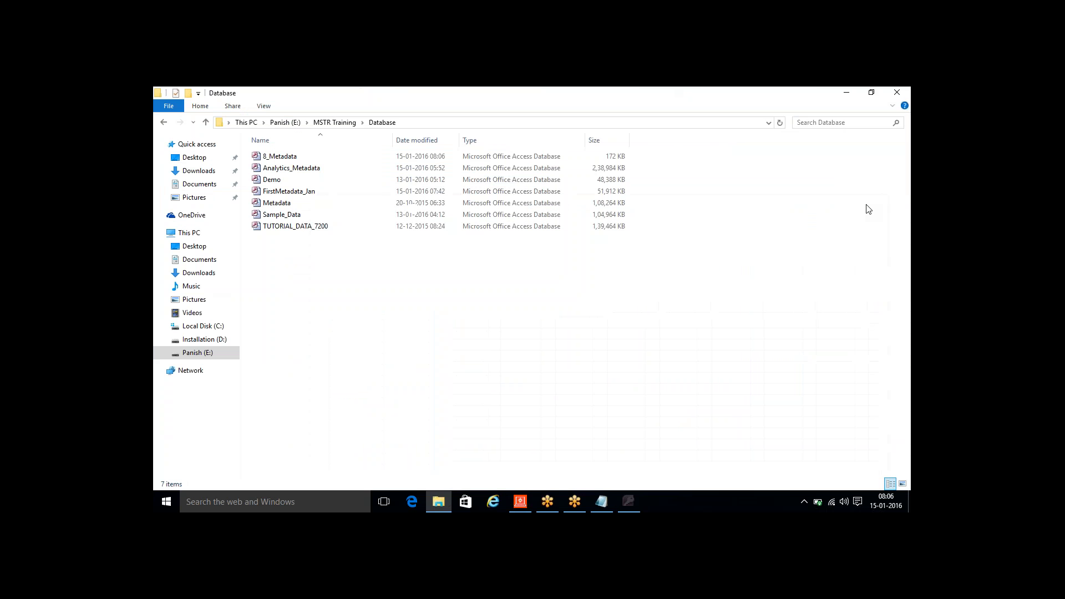
{"action": "left_click", "coordinate": [297, 162]}
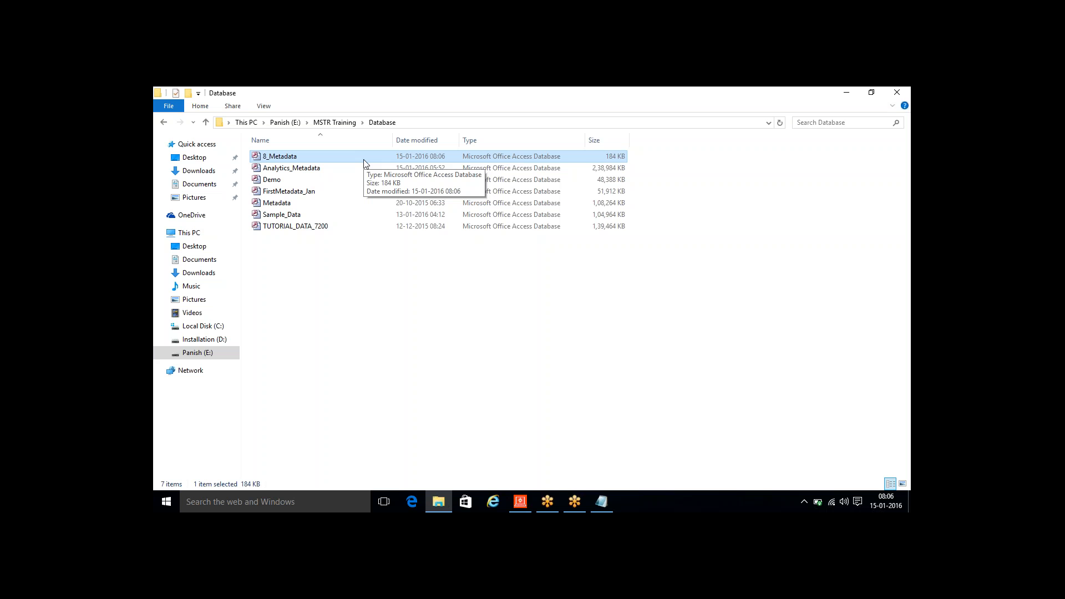
- In the Notepad notes, add the lines "Database Blank" and "ODBC" under the Metadata item, then return to File Explorer
{"action": "left_click", "coordinate": [601, 501]}
{"action": "type", "text": "O"}
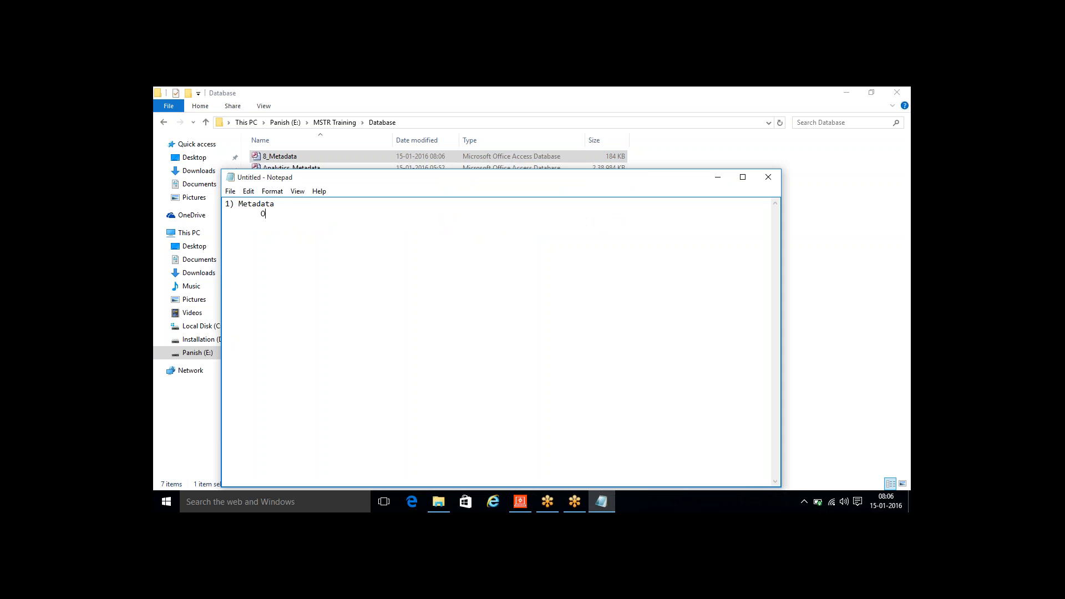
{"action": "key", "text": "BackSpace"}
{"action": "type", "text": "Database Blnak"}
{"action": "key", "text": "BackSpace"}
{"action": "key", "text": "BackSpace"}
{"action": "key", "text": "BackSpace"}
{"action": "key", "text": "BackSpace"}
{"action": "type", "text": "ank"}
{"action": "key", "text": "Return"}
{"action": "key", "text": "Tab"}
{"action": "type", "text": "ODBC"}
{"action": "key", "text": "alt+Tab"}
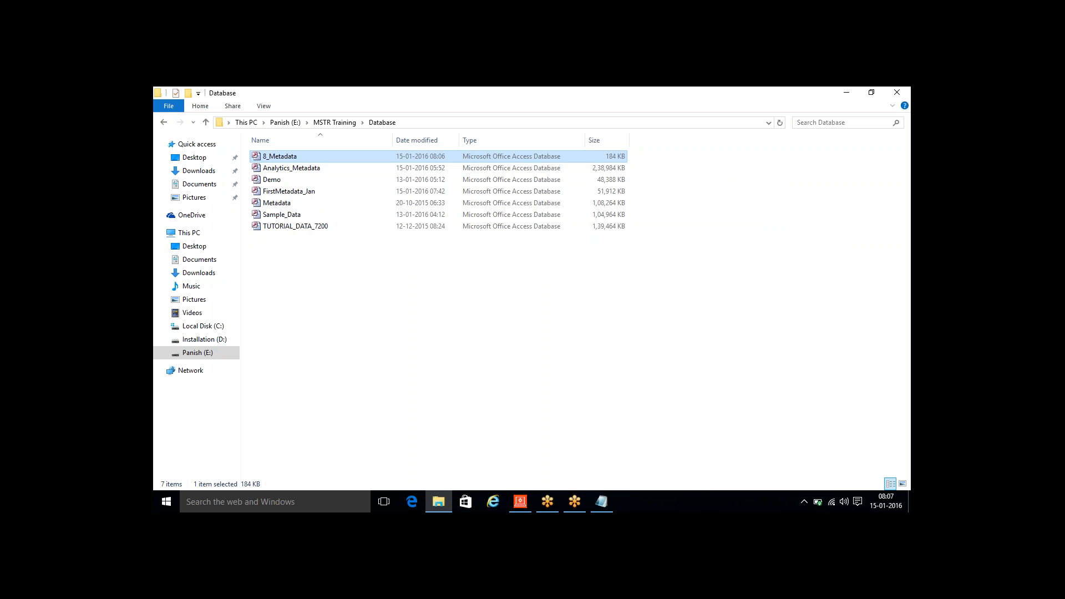
- Open ODBC Data Sources (32-bit) from the Administrative Tools in Control Panel
{"action": "key", "text": "super"}
{"action": "type", "text": "cont"}
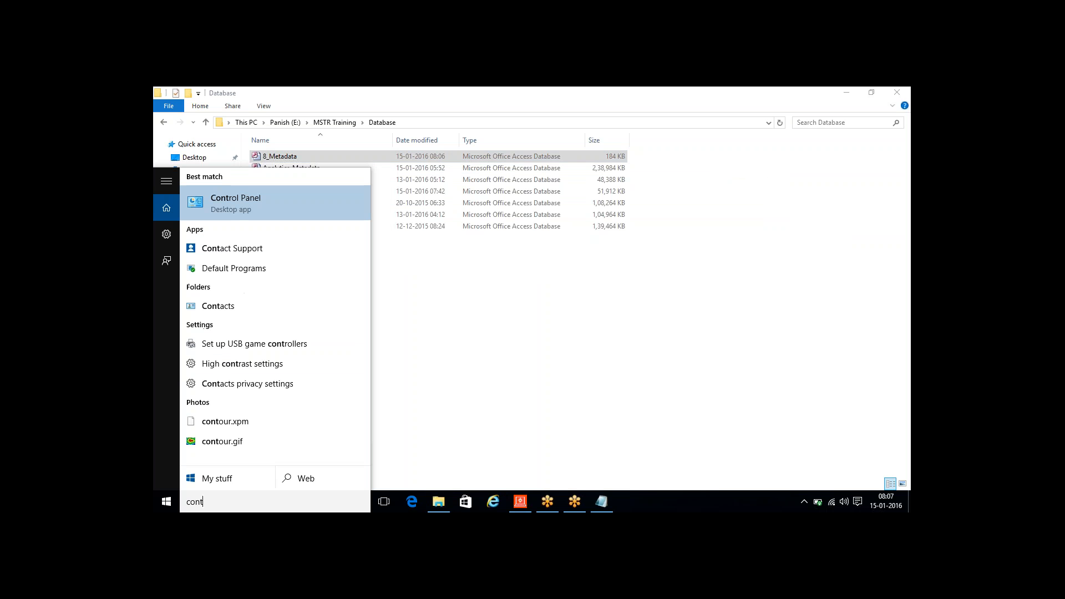
{"action": "key", "text": "Return"}
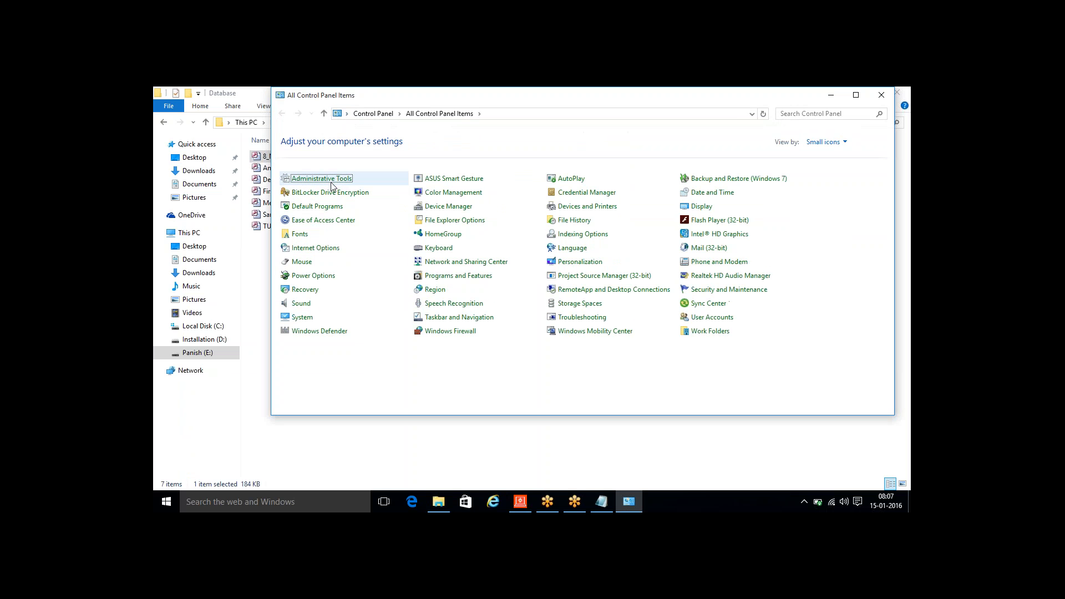
{"action": "left_click", "coordinate": [331, 180]}
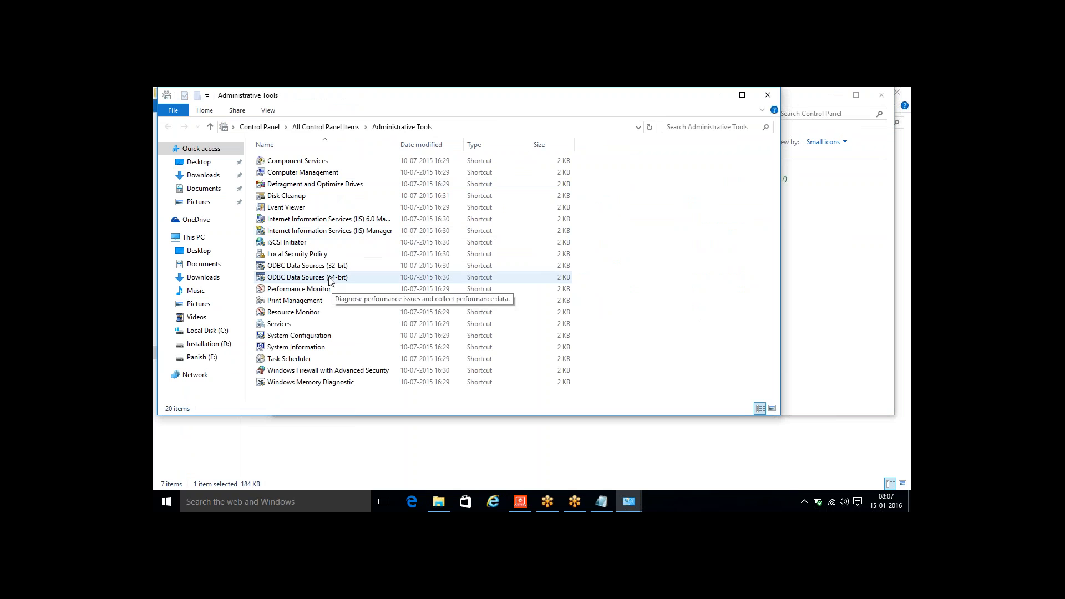
{"action": "left_click", "coordinate": [325, 266]}
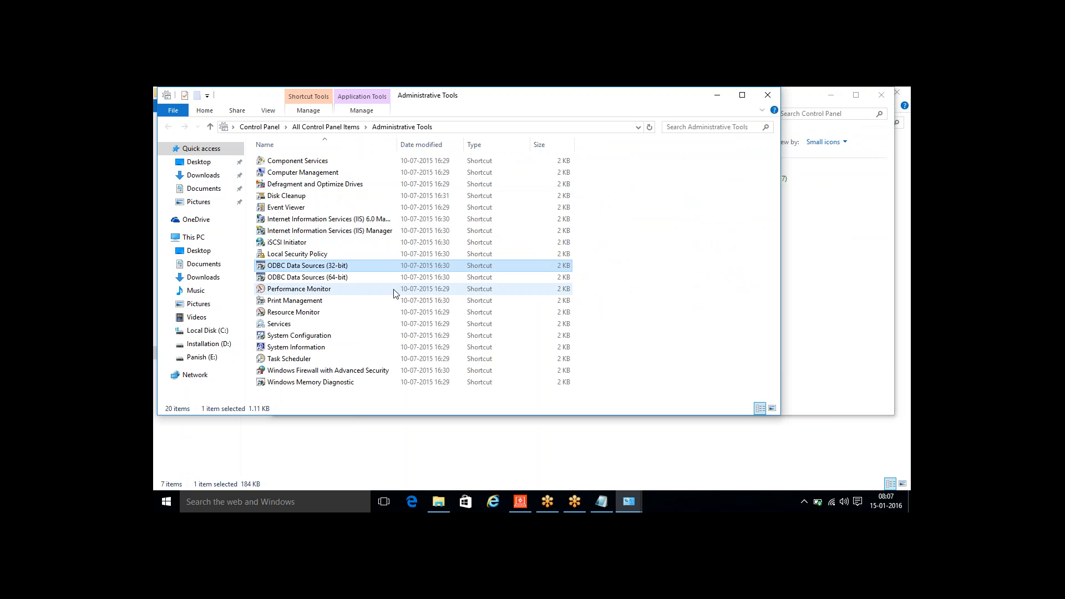
{"action": "double_click", "coordinate": [350, 267]}
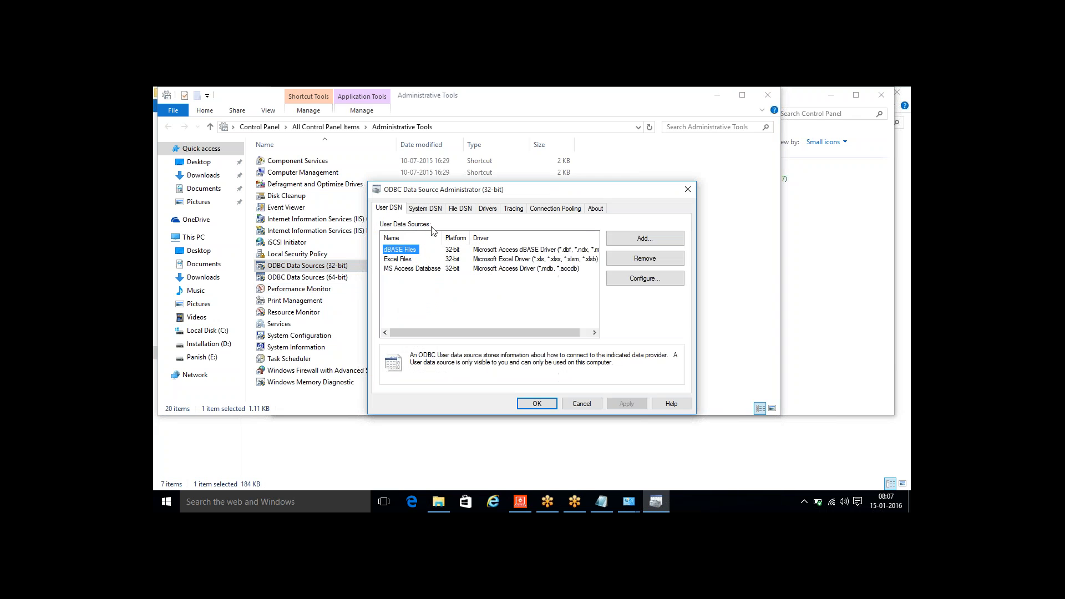
- Start a new system data source (System DSN) that uses the Microsoft Access Driver (*.mdb)
{"action": "left_click", "coordinate": [424, 209]}
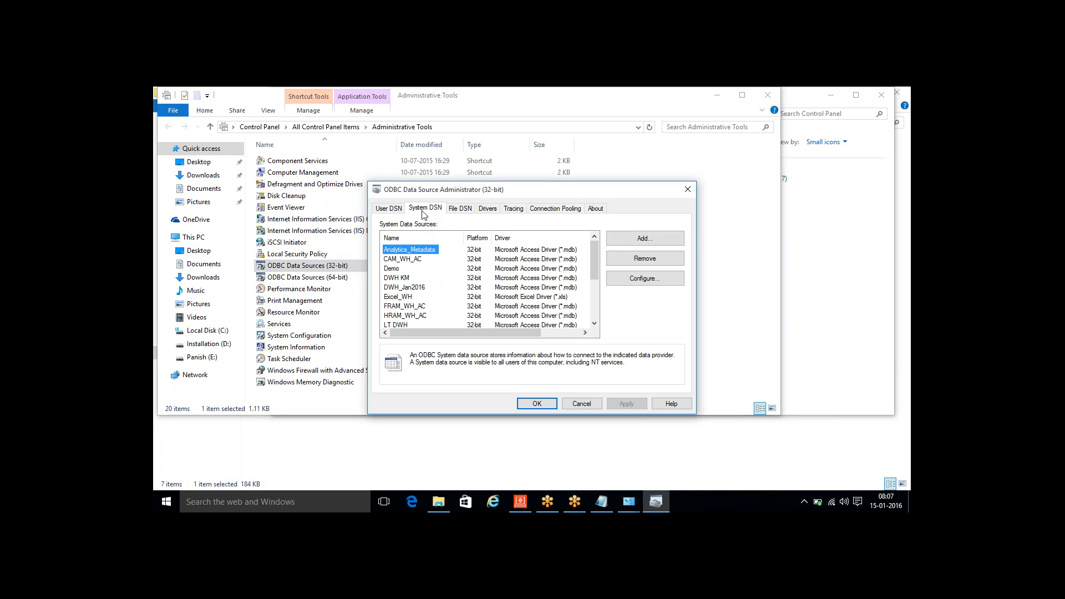
{"action": "left_click", "coordinate": [679, 240]}
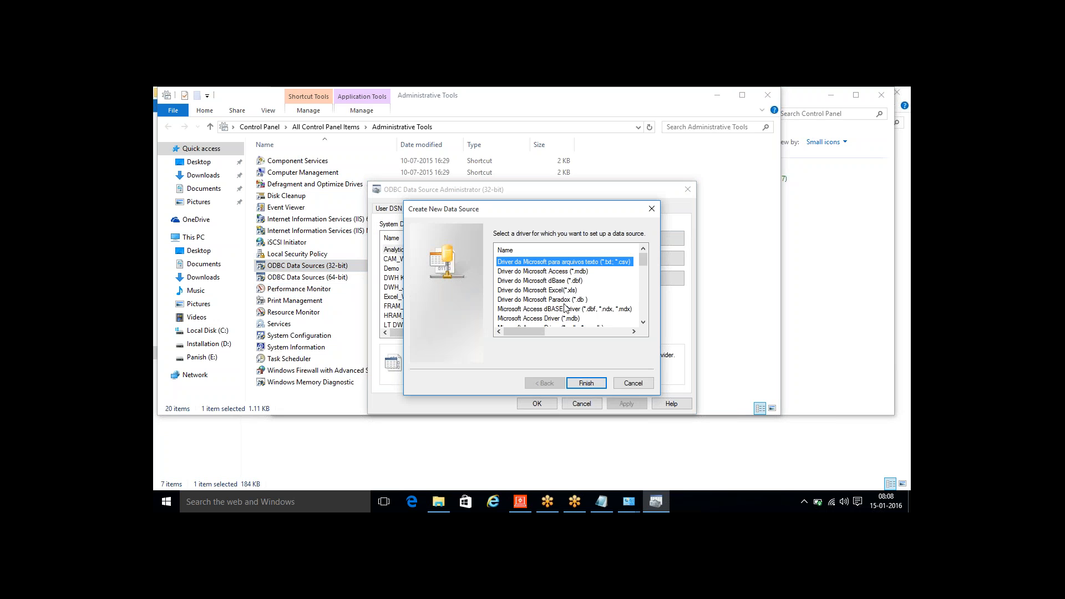
{"action": "left_click", "coordinate": [553, 318]}
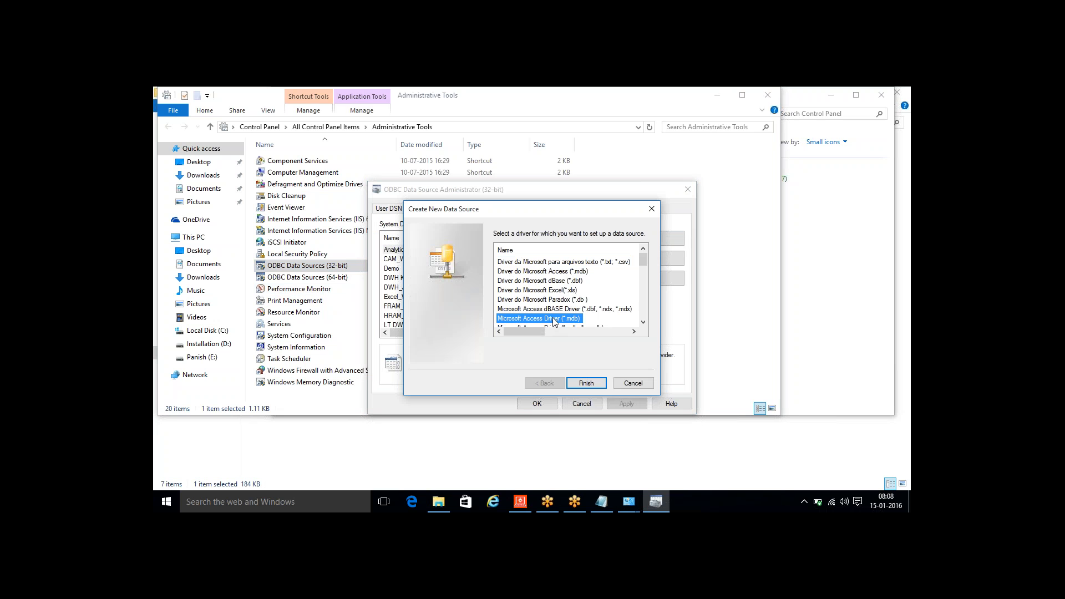
{"action": "left_click", "coordinate": [643, 322]}
{"action": "left_click", "coordinate": [643, 322]}
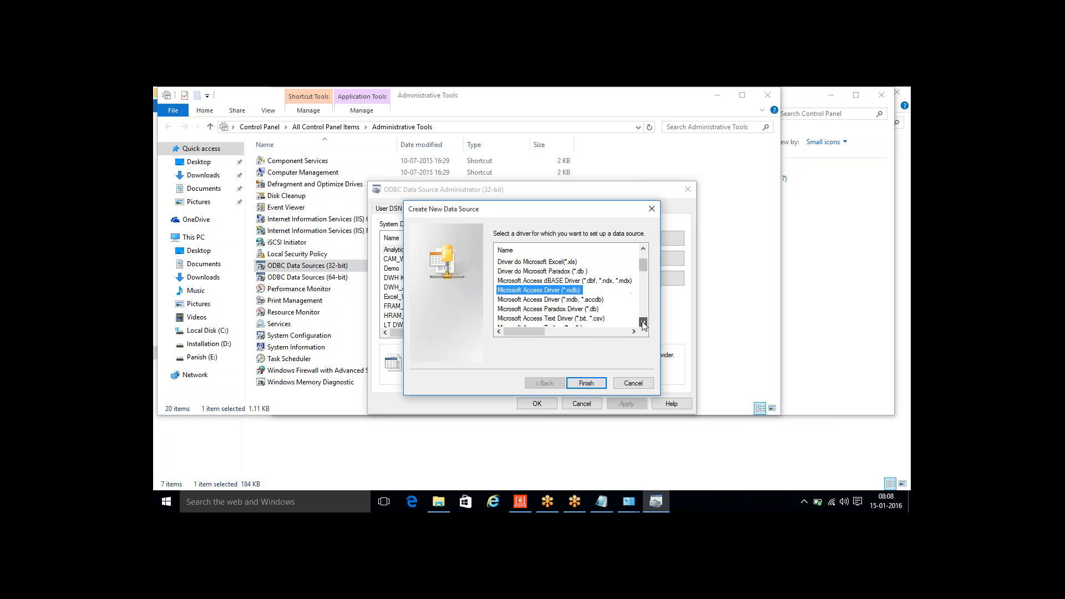
{"action": "left_click_drag", "start_coordinate": [644, 266], "coordinate": [647, 327]}
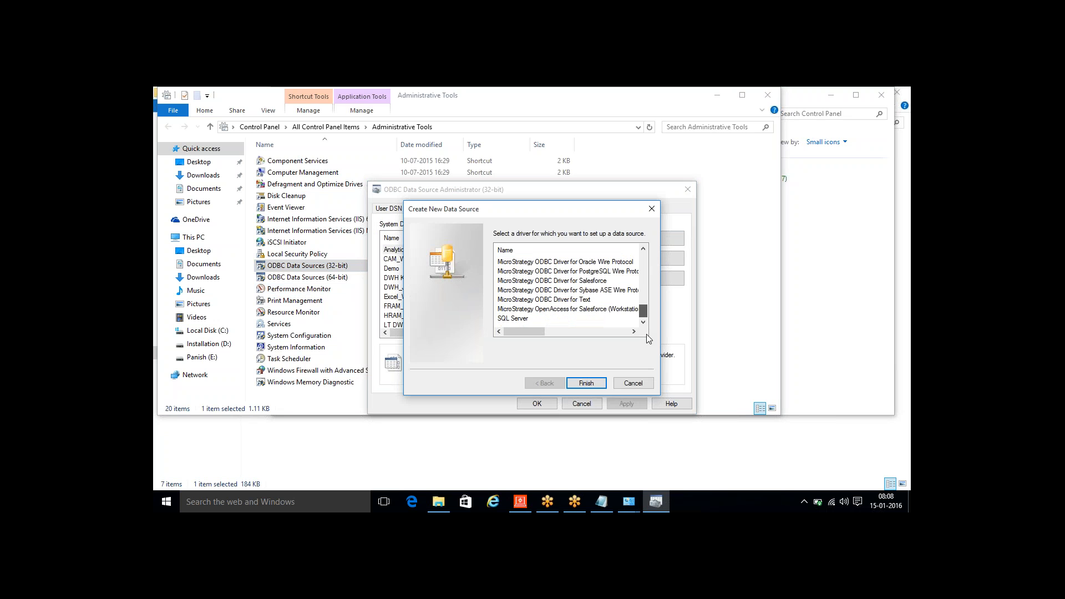
{"action": "left_click", "coordinate": [512, 318]}
{"action": "left_click_drag", "start_coordinate": [643, 311], "coordinate": [645, 240]}
{"action": "left_click", "coordinate": [566, 319]}
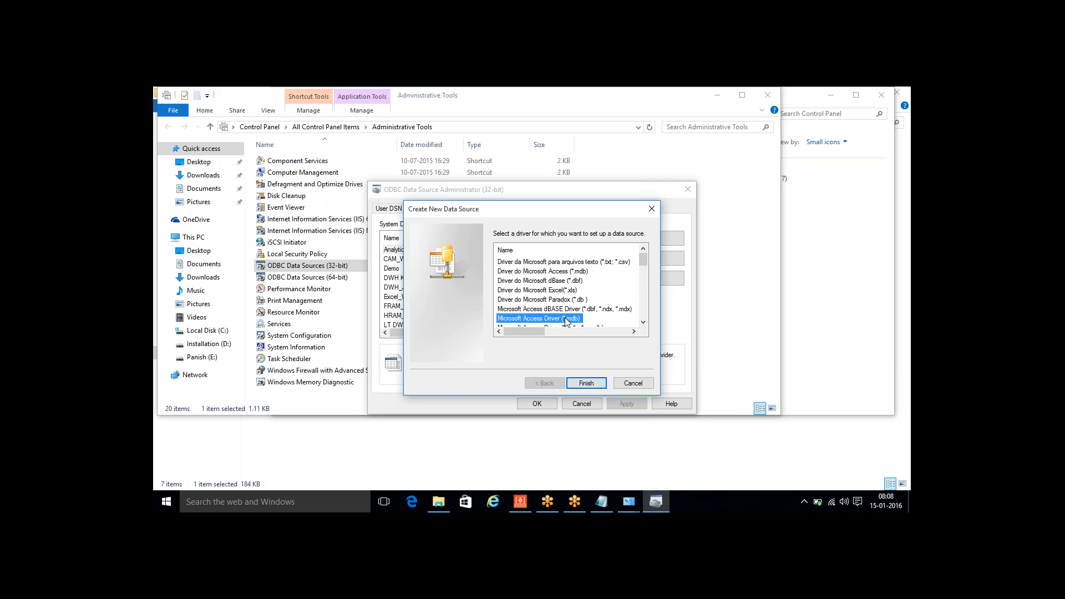
{"action": "left_click", "coordinate": [587, 384]}
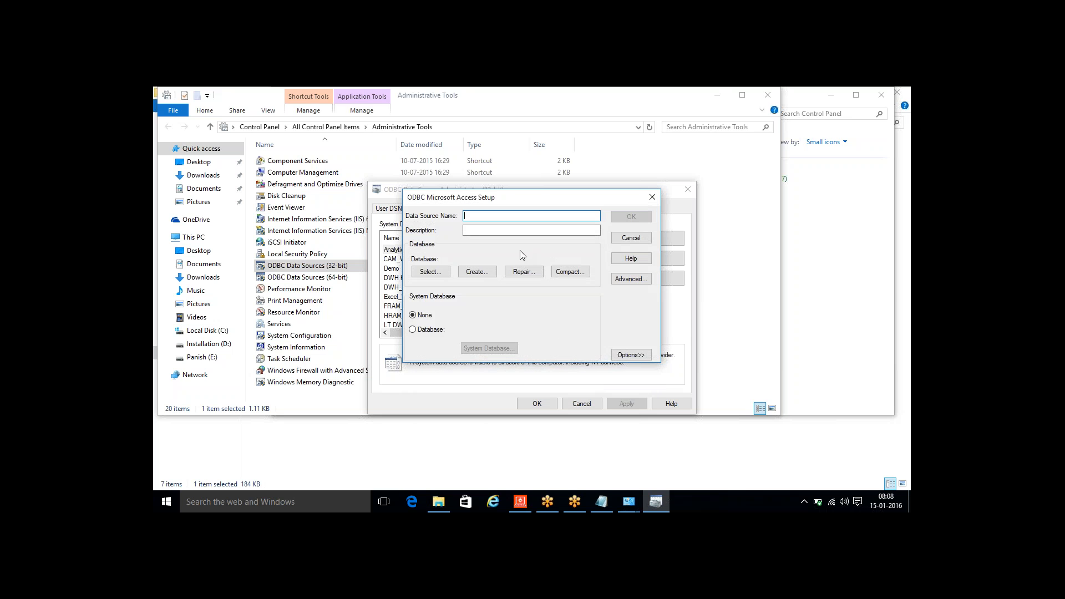
- Name the data source 8_Metadata, link it to 8_Metadata.mdb in MSTR Training\Database on drive E, and save it
{"action": "type", "text": "8_Metadata"}
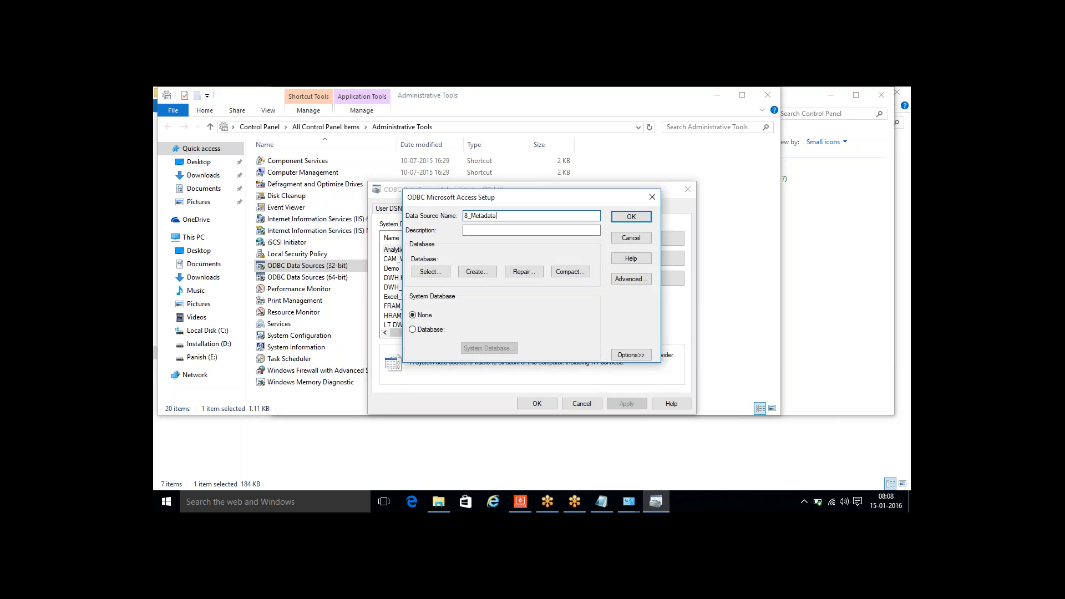
{"action": "left_click", "coordinate": [430, 272]}
{"action": "left_click", "coordinate": [584, 338]}
{"action": "left_click", "coordinate": [554, 364]}
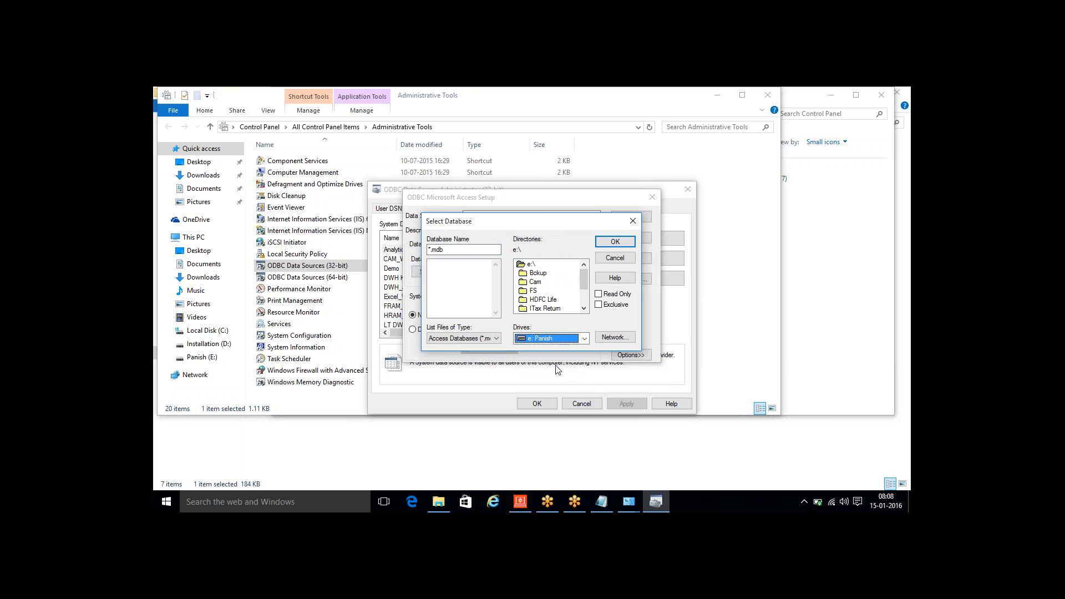
{"action": "scroll", "coordinate": [583, 300], "scroll_direction": "down", "scroll_amount": 2}
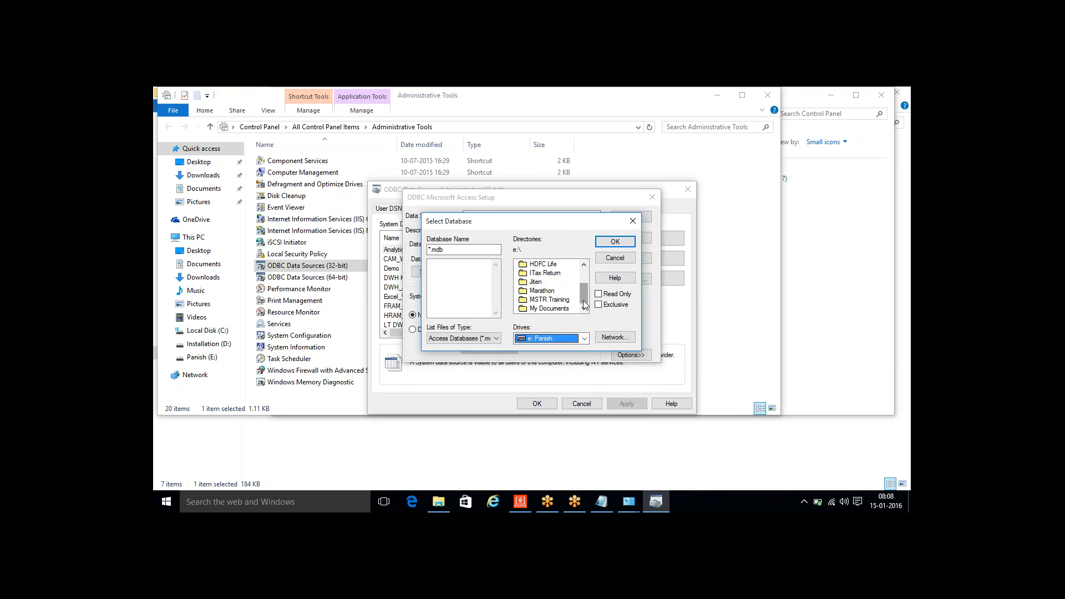
{"action": "double_click", "coordinate": [554, 300]}
{"action": "double_click", "coordinate": [544, 300]}
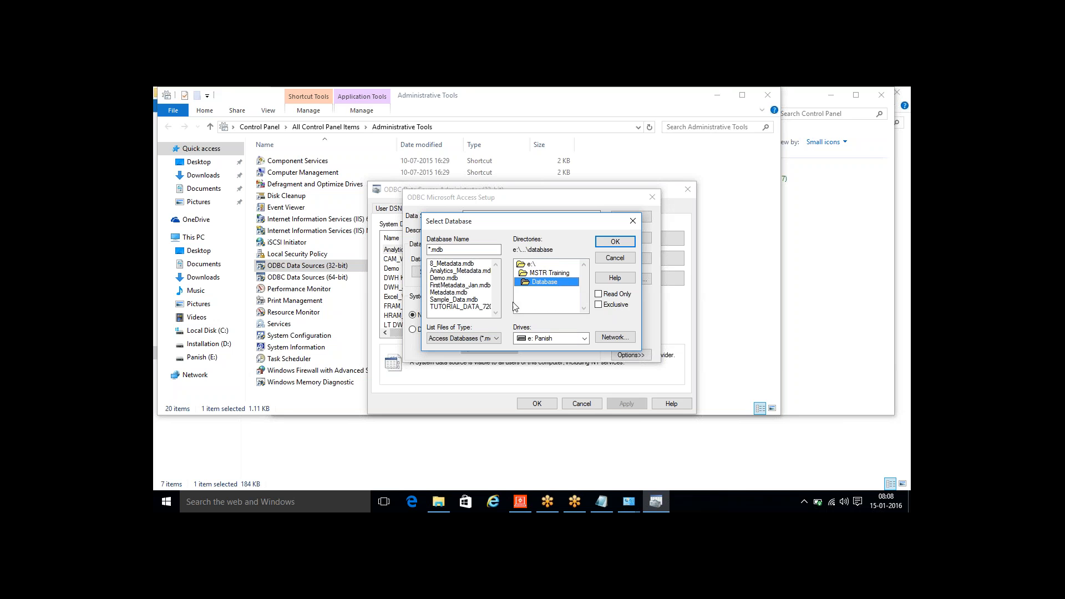
{"action": "left_click", "coordinate": [454, 264]}
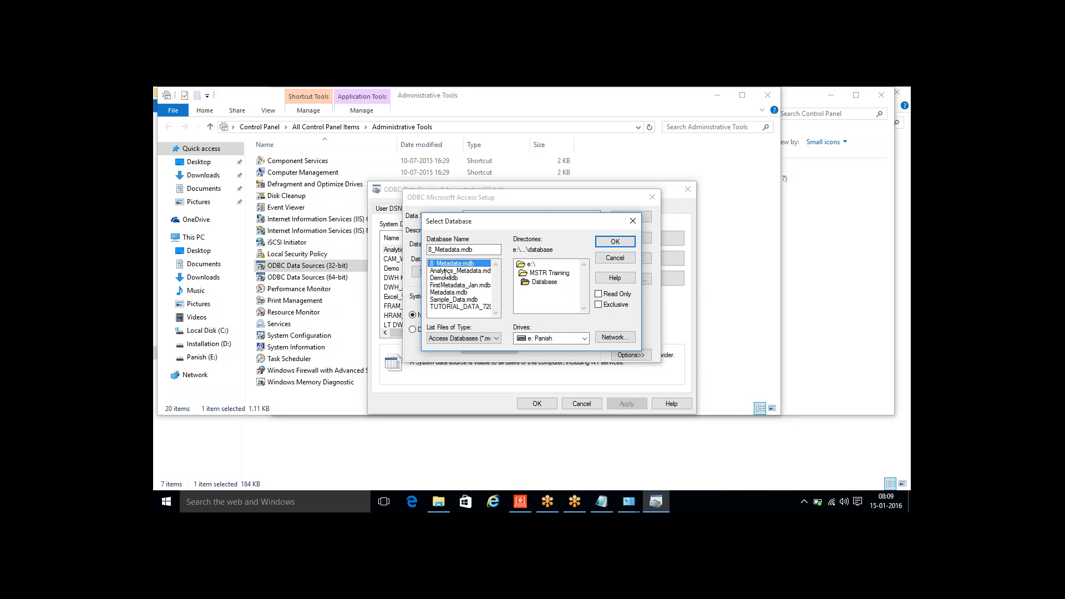
{"action": "left_click", "coordinate": [616, 241]}
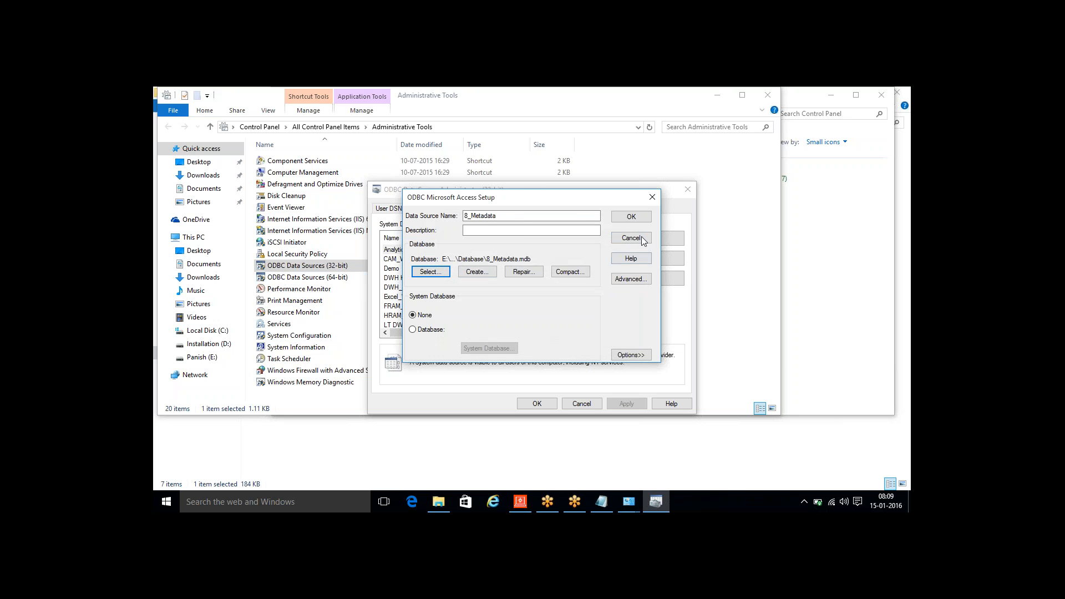
{"action": "left_click", "coordinate": [634, 220]}
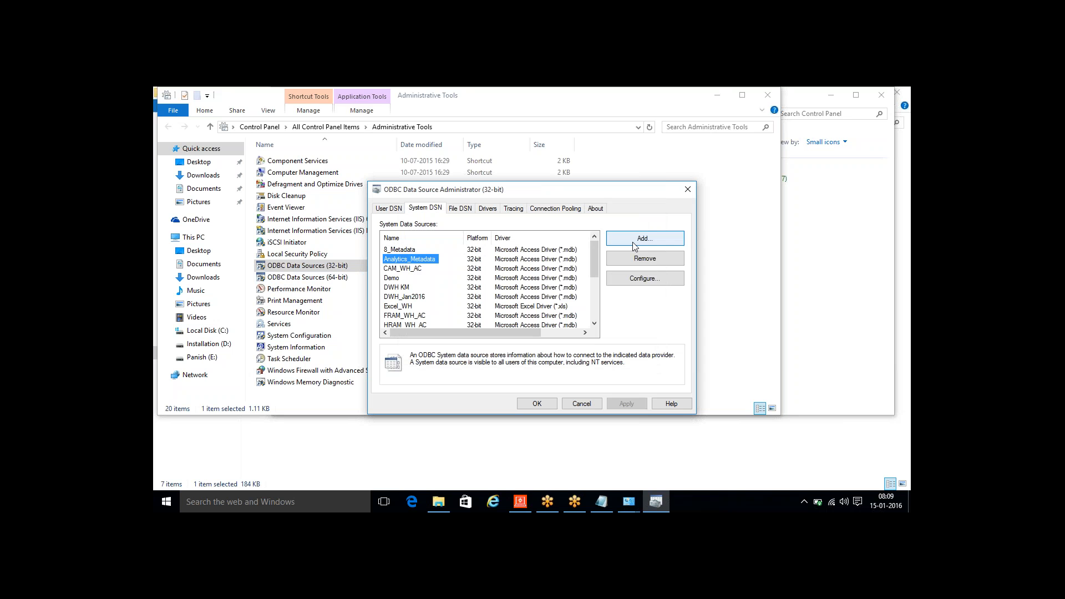
- Minimize the Administrative Tools window and bring the Database folder window to the front
{"action": "left_click", "coordinate": [634, 243]}
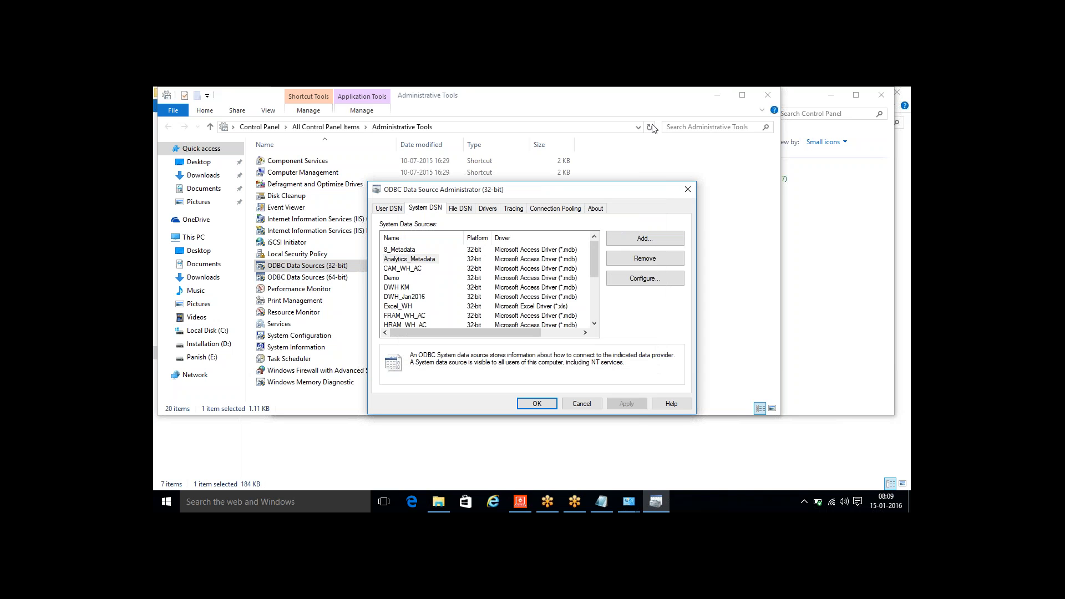
{"action": "left_click", "coordinate": [643, 104]}
{"action": "left_click_drag", "start_coordinate": [643, 104], "coordinate": [630, 185]}
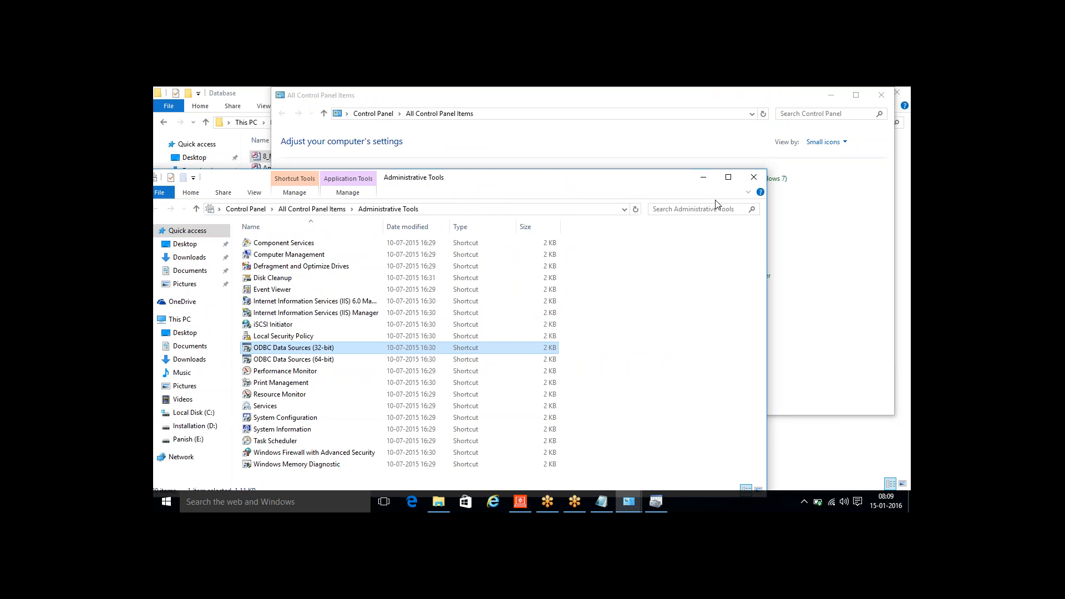
{"action": "left_click", "coordinate": [700, 176]}
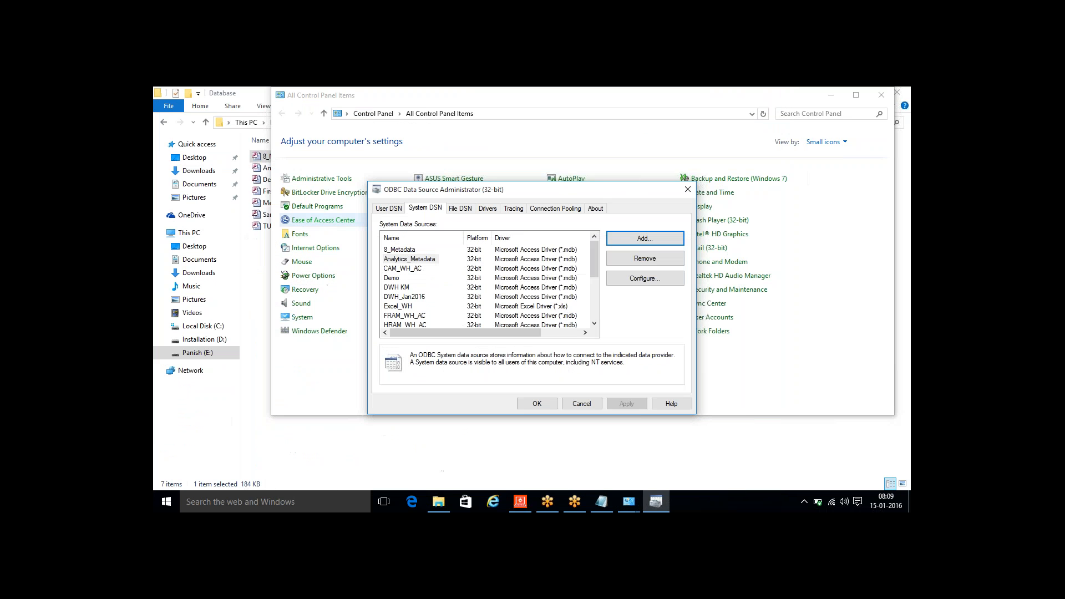
{"action": "left_click", "coordinate": [263, 260]}
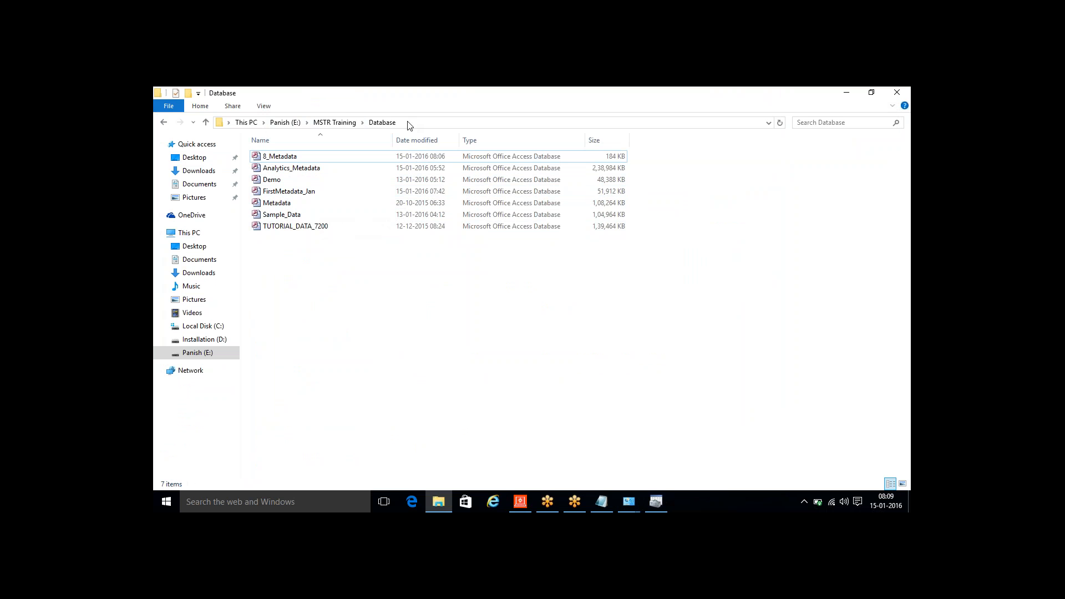
{"action": "left_click", "coordinate": [652, 498]}
{"action": "left_click", "coordinate": [636, 238]}
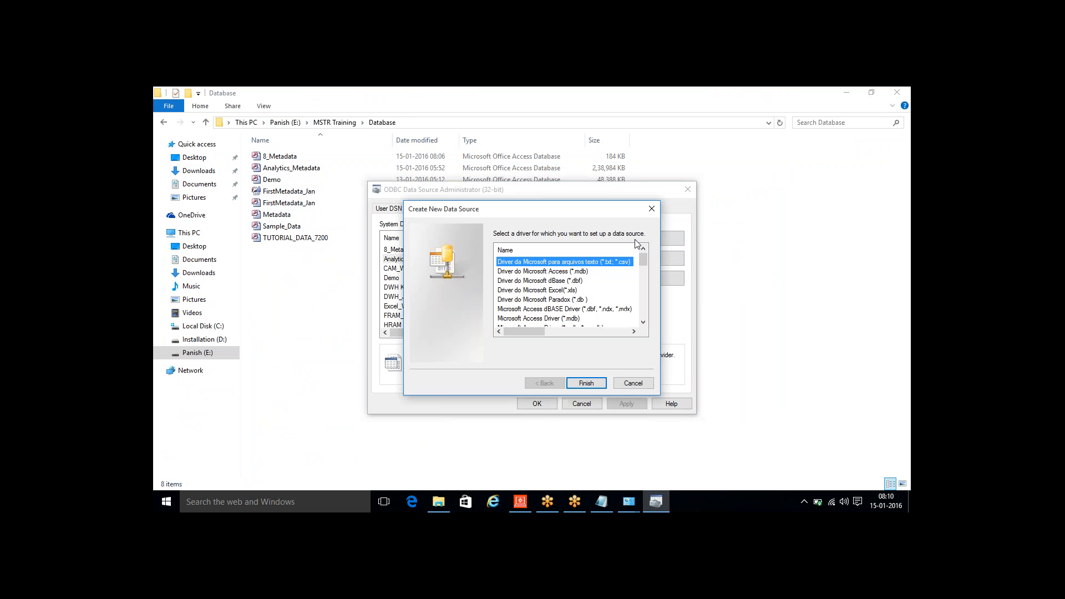
{"action": "left_click_drag", "start_coordinate": [642, 261], "coordinate": [643, 316]}
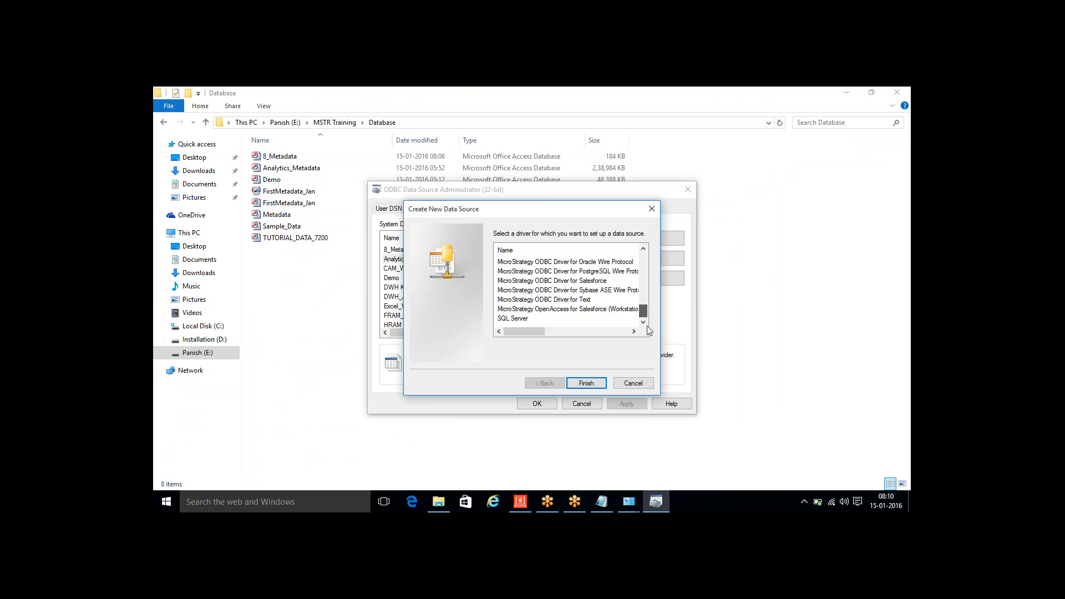
{"action": "left_click", "coordinate": [587, 383]}
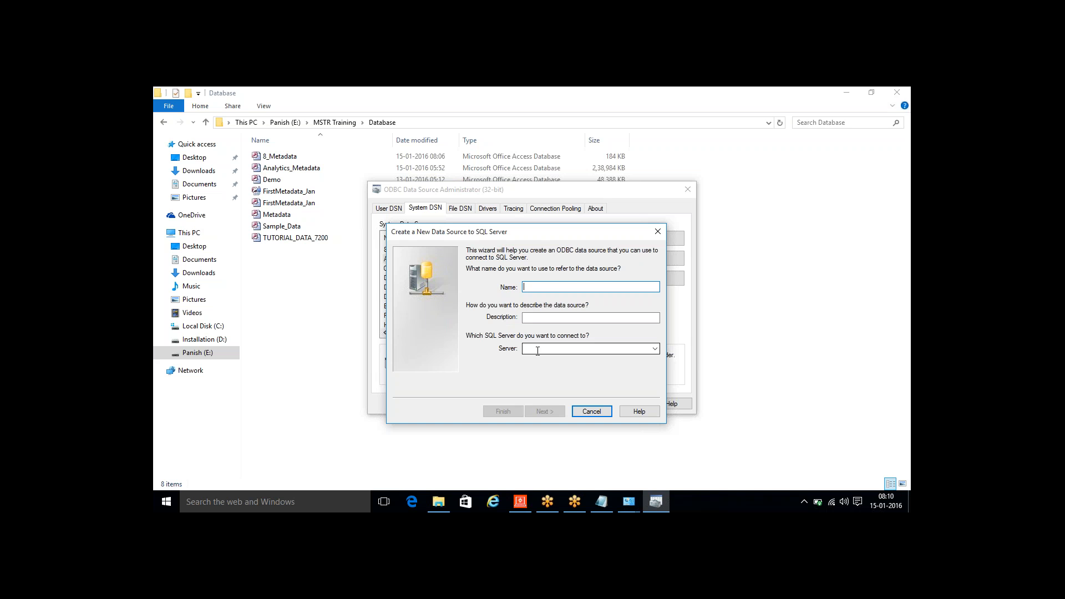
{"action": "left_click", "coordinate": [658, 231]}
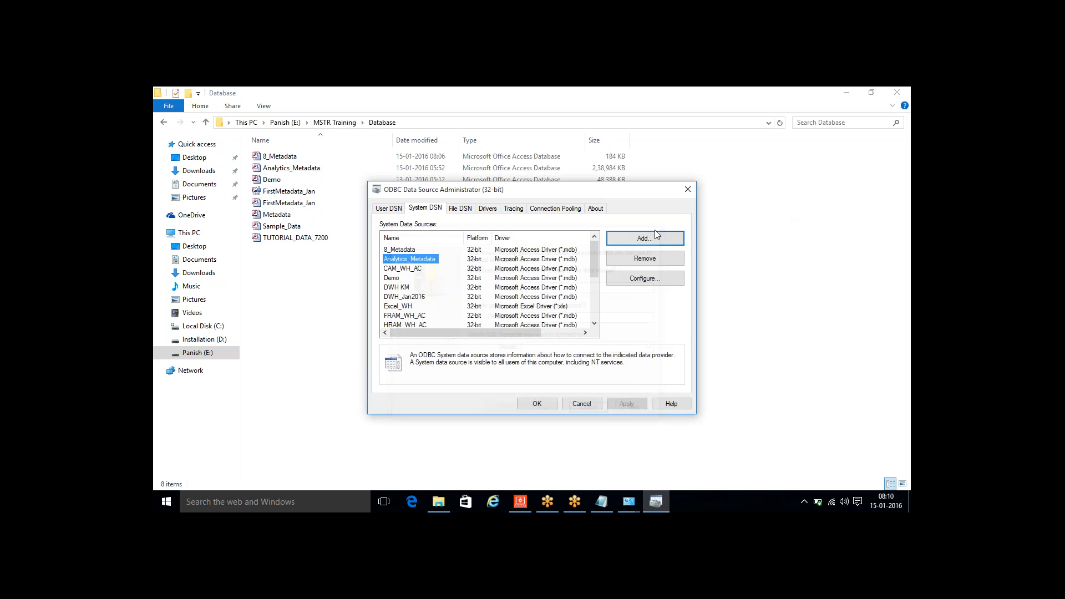
- In the Notepad notes, add the indented line "Configuration Wizard" below ODBC, then minimize the notes
{"action": "left_click", "coordinate": [388, 249]}
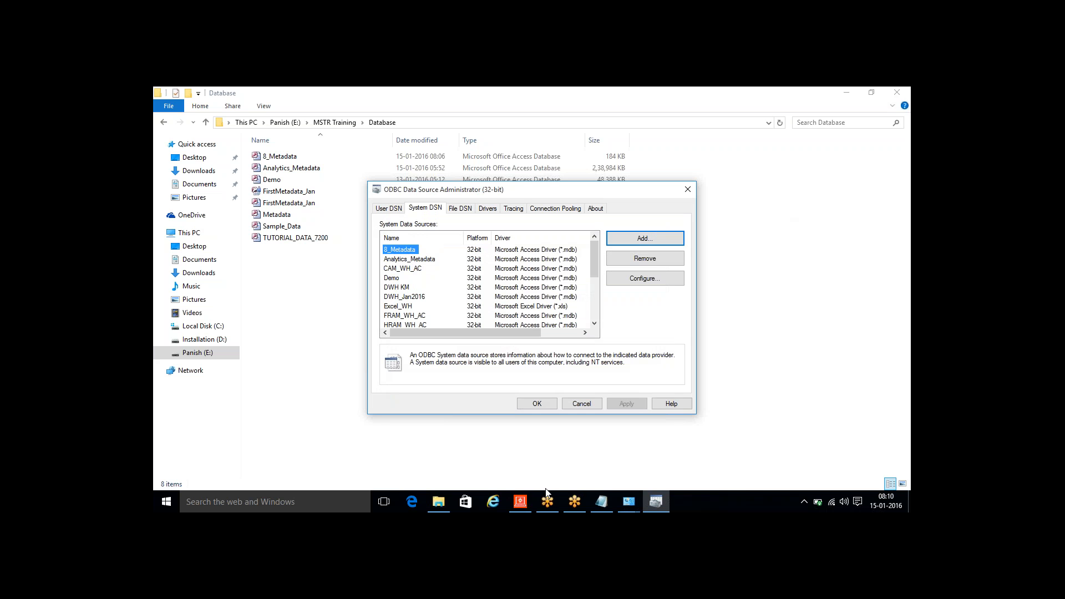
{"action": "left_click", "coordinate": [605, 503]}
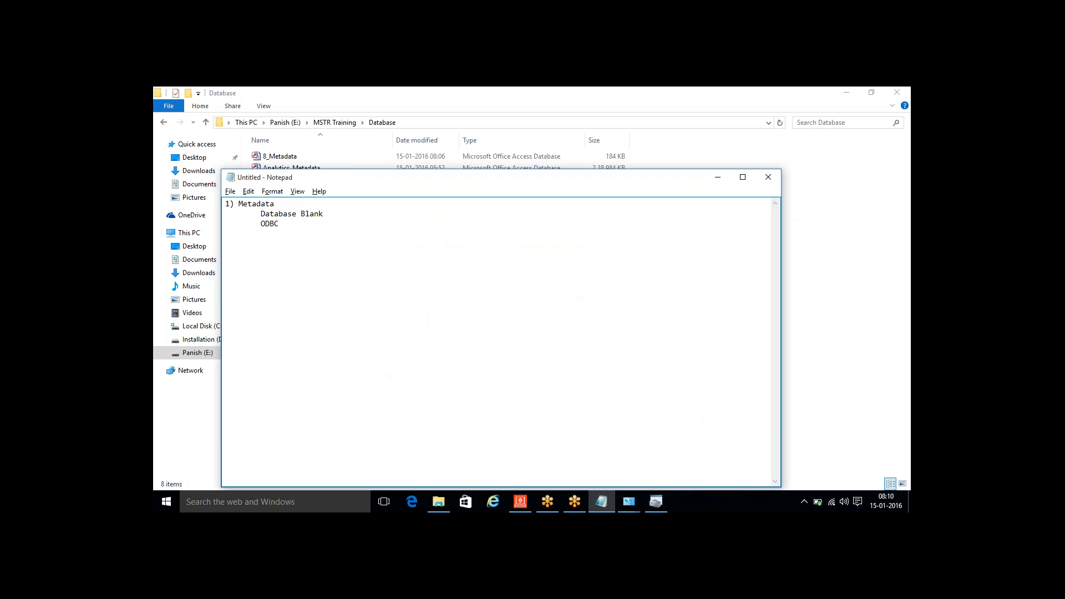
{"action": "key", "text": "Return"}
{"action": "key", "text": "Tab"}
{"action": "type", "text": "Configuration Wizard"}
{"action": "left_click_drag", "start_coordinate": [354, 232], "coordinate": [260, 234]}
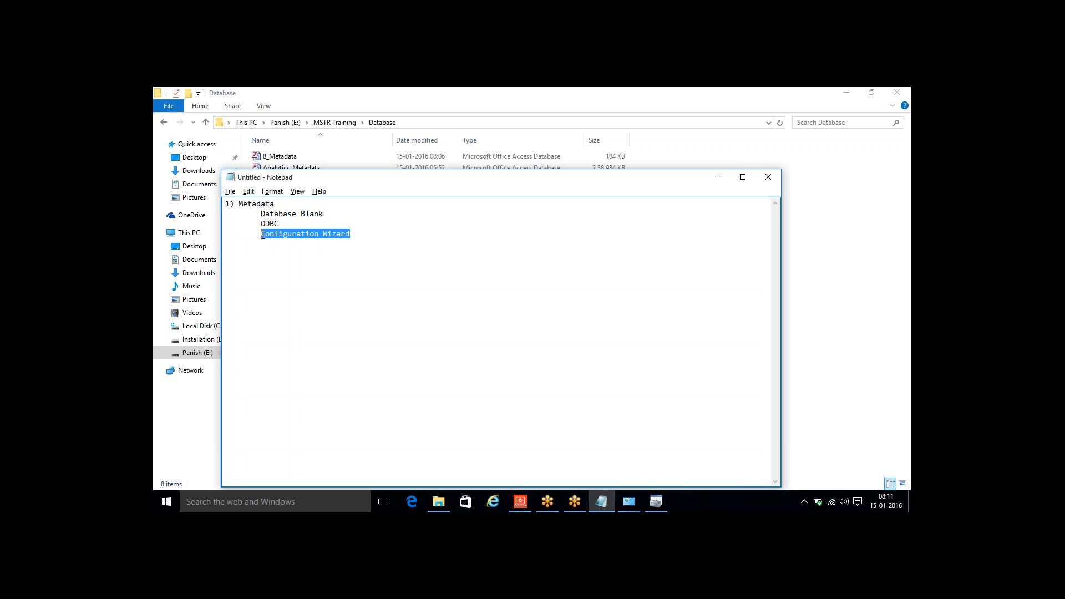
{"action": "left_click", "coordinate": [717, 177]}
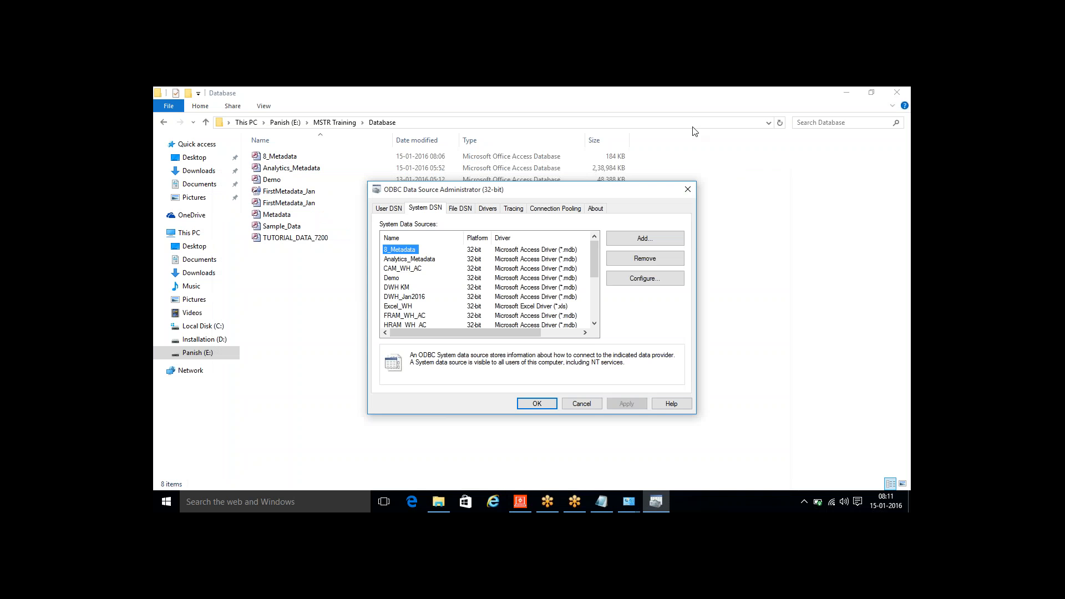
- Close the ODBC Data Source Administrator and clear the Database folder and Control Panel windows from view
{"action": "left_click", "coordinate": [687, 189]}
{"action": "double_click", "coordinate": [657, 106]}
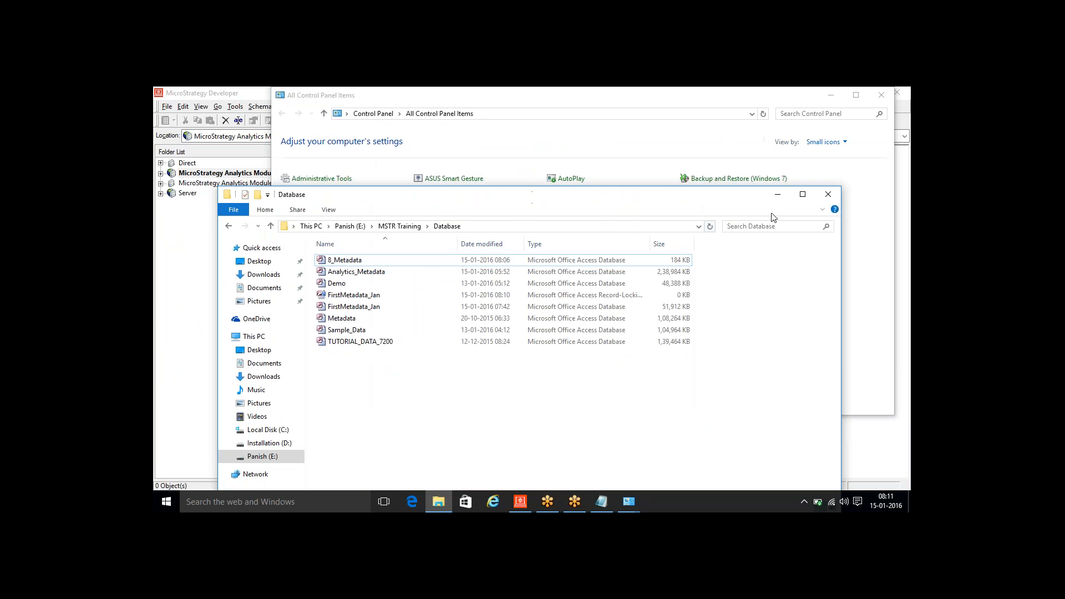
{"action": "left_click", "coordinate": [778, 194]}
{"action": "left_click_drag", "start_coordinate": [677, 104], "coordinate": [608, 197]}
{"action": "left_click", "coordinate": [813, 188]}
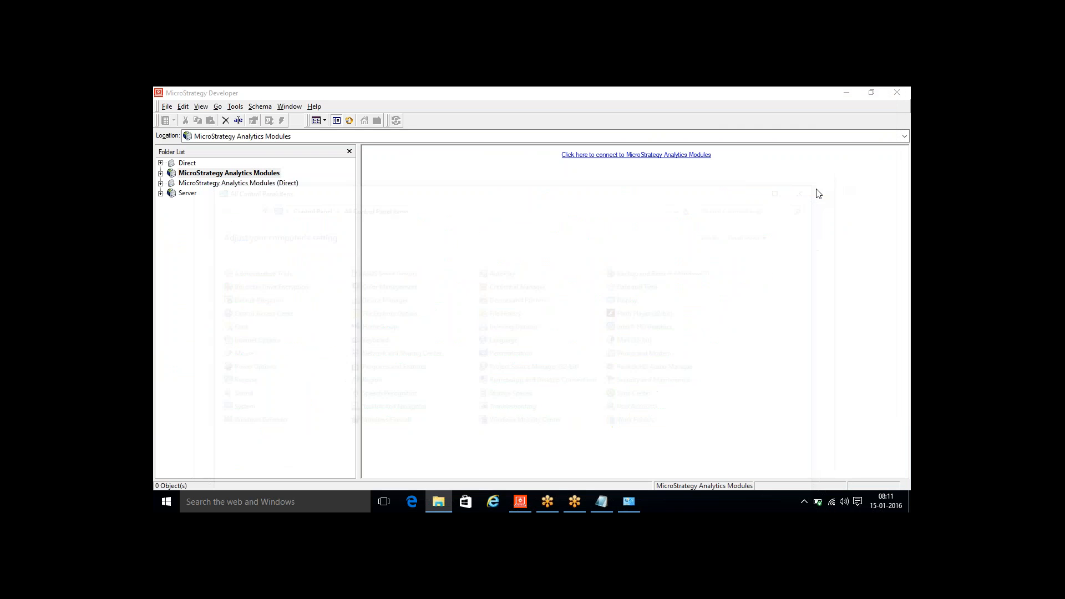
- Launch the MicroStrategy Configuration Wizard and proceed with Create Metadata, History List, and Statistics Repository Tables
{"action": "key", "text": "super"}
{"action": "type", "text": "conf"}
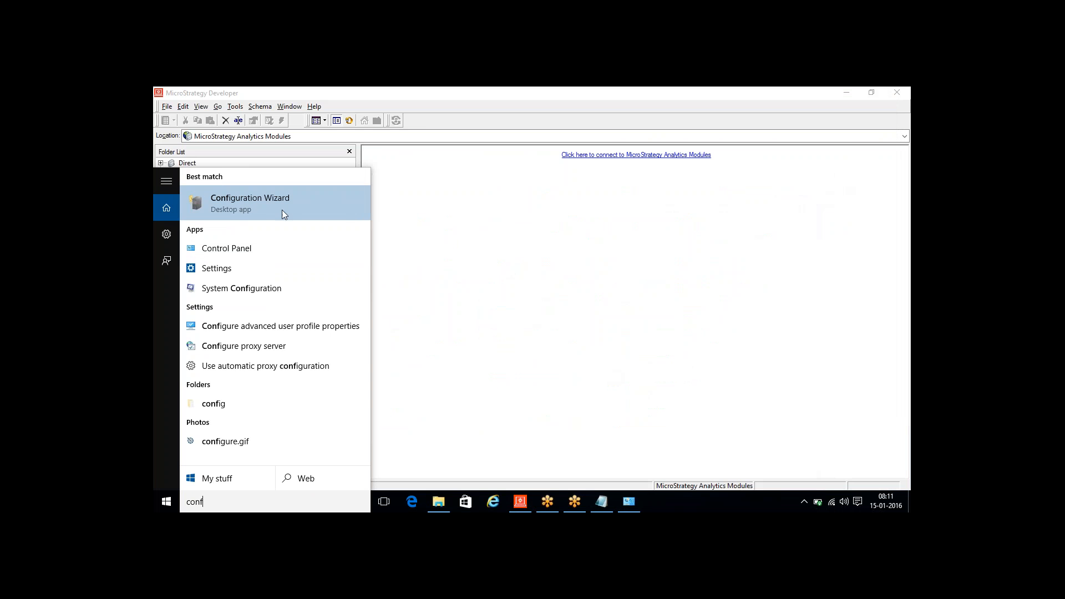
{"action": "left_click", "coordinate": [261, 201]}
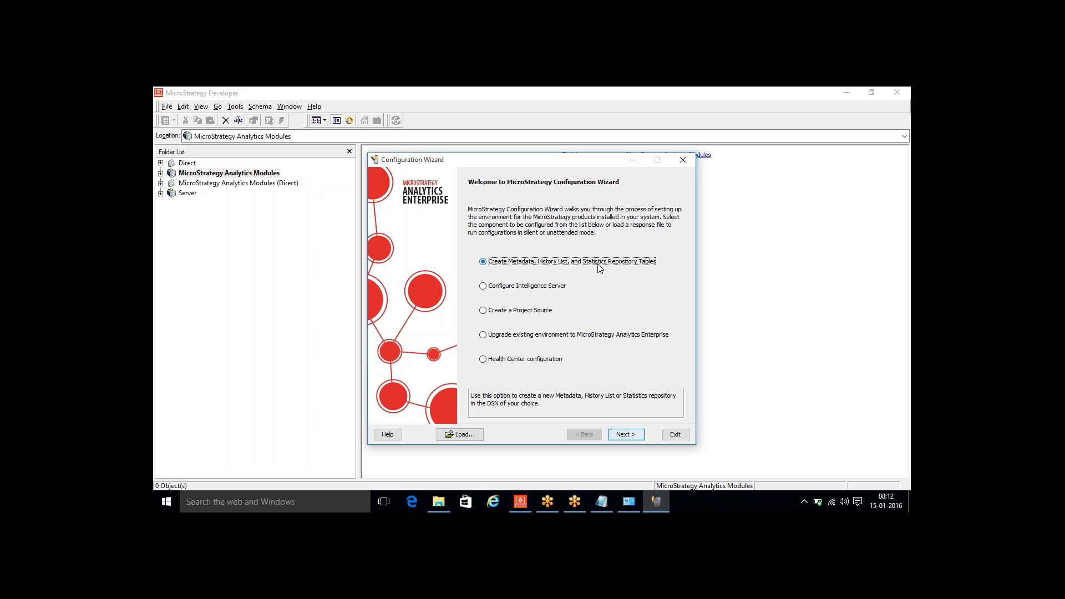
{"action": "left_click", "coordinate": [630, 435]}
- Exclude History List and Statistics Tables so only Metadata is configured, and select the 8_Metadata DSN for the metadata tables
{"action": "left_click", "coordinate": [473, 316]}
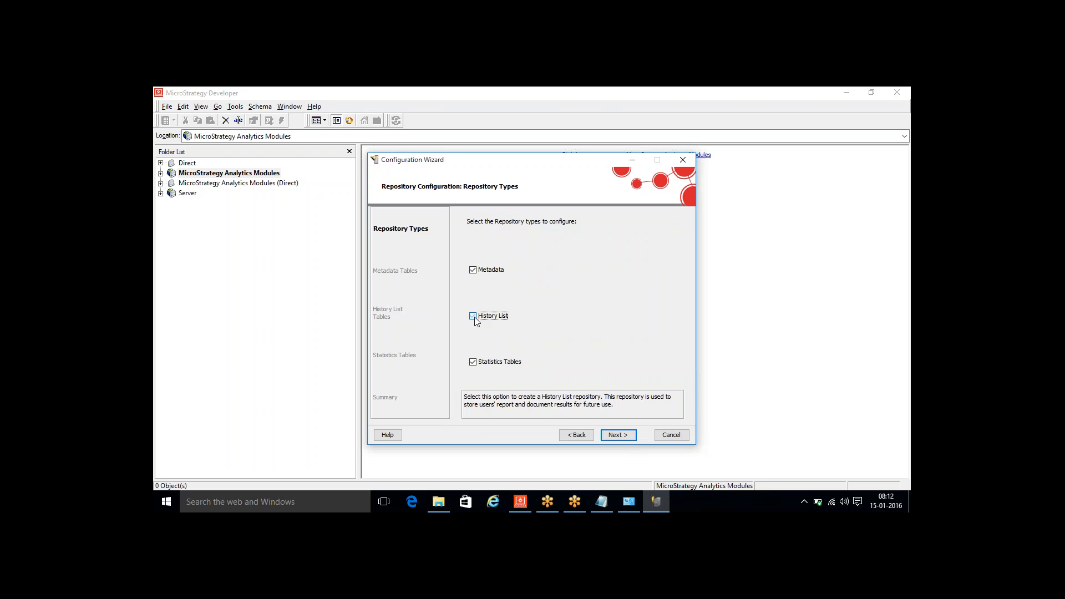
{"action": "left_click", "coordinate": [472, 362]}
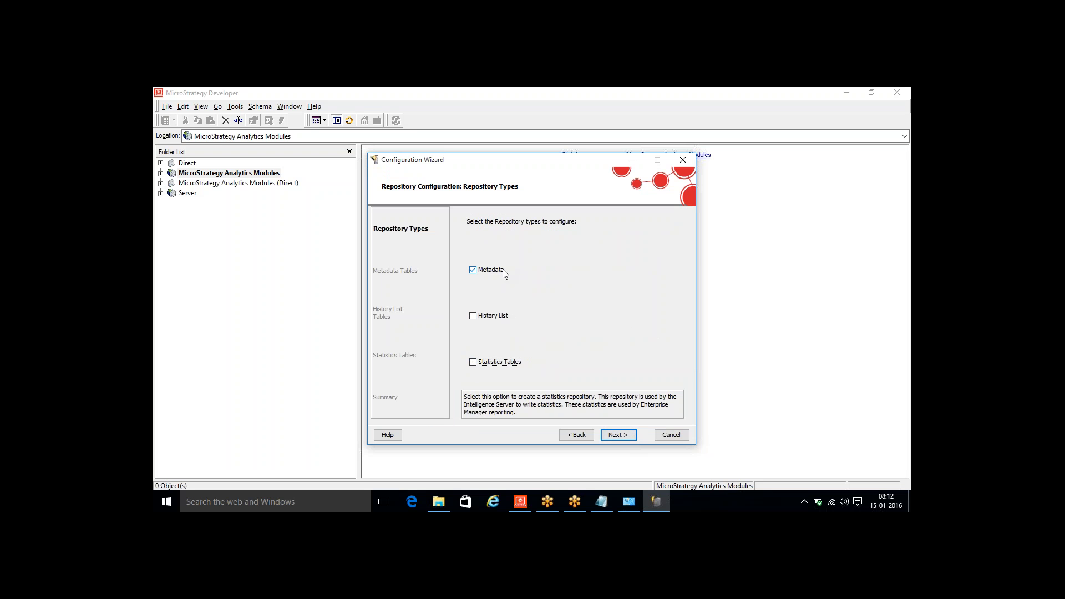
{"action": "left_click", "coordinate": [620, 436]}
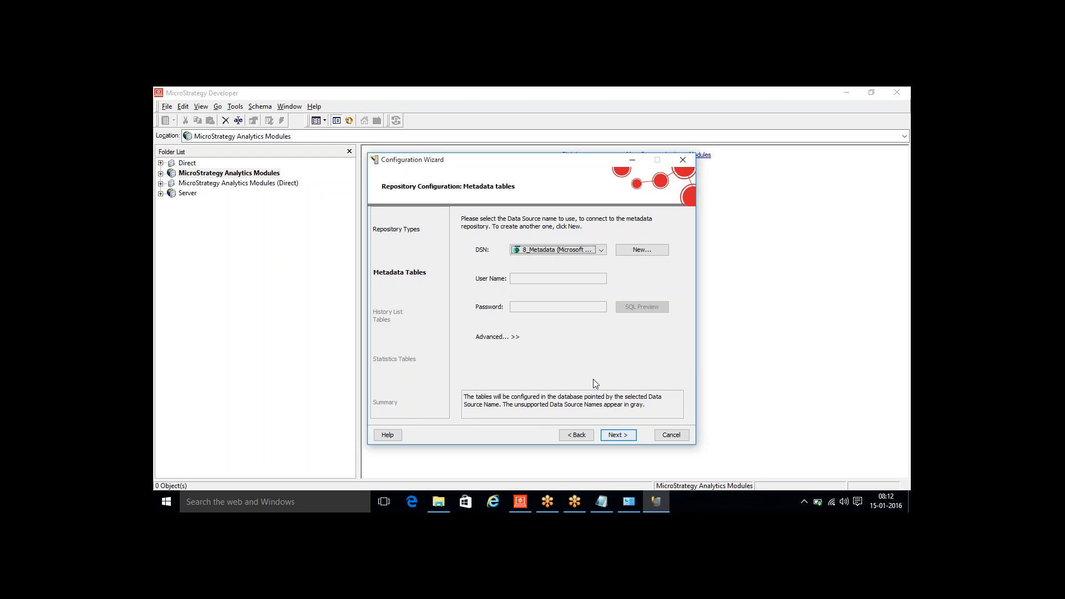
{"action": "left_click", "coordinate": [601, 250]}
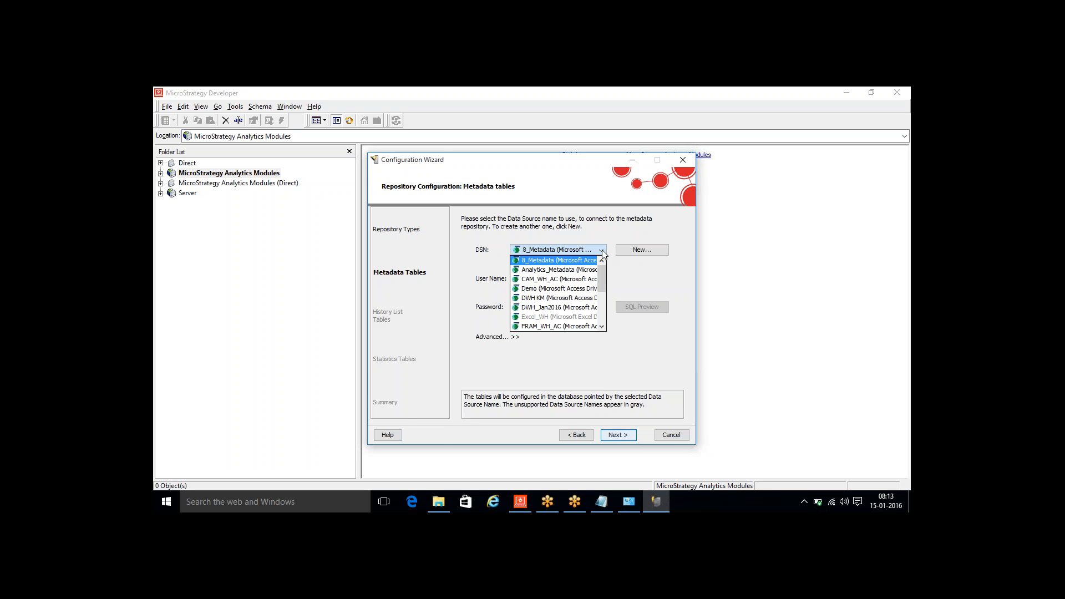
{"action": "left_click", "coordinate": [537, 261]}
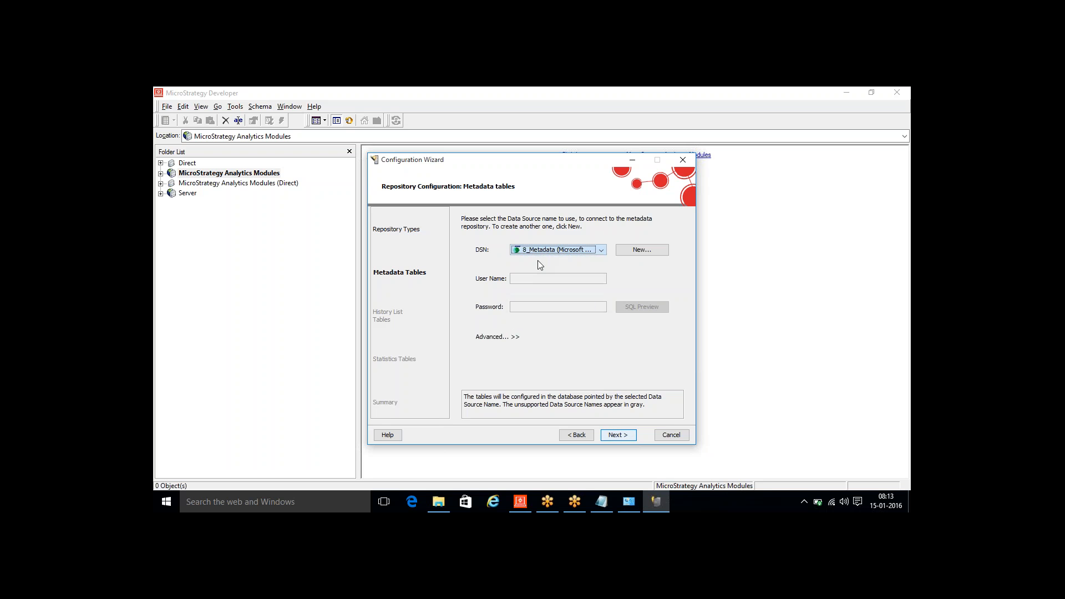
- Proceed to the Configuration Wizard's summary and check the full path of the metadata script
{"action": "left_click", "coordinate": [623, 437]}
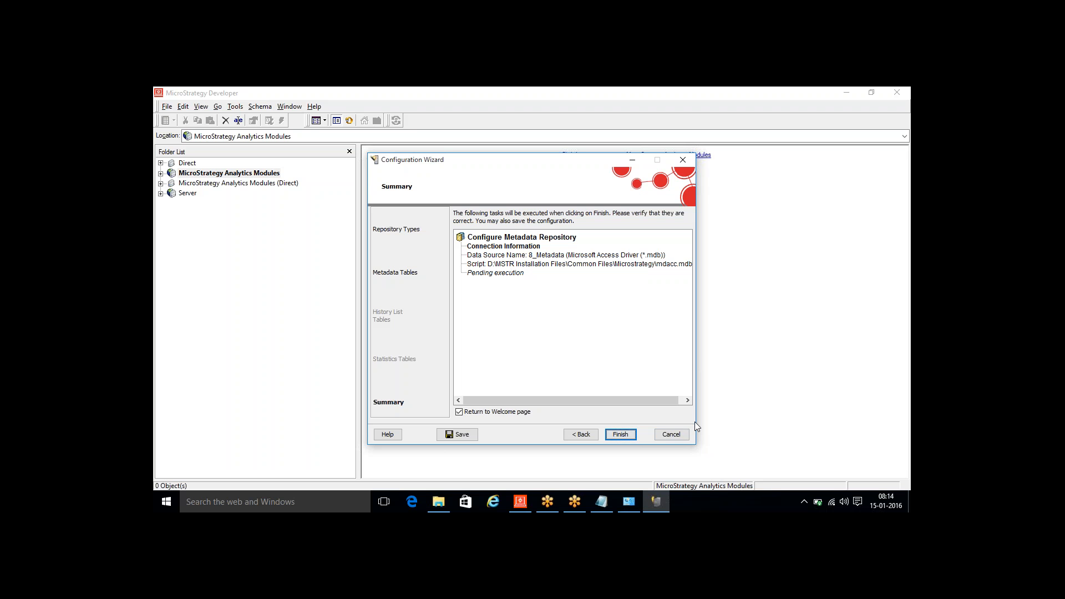
{"action": "left_click", "coordinate": [686, 400]}
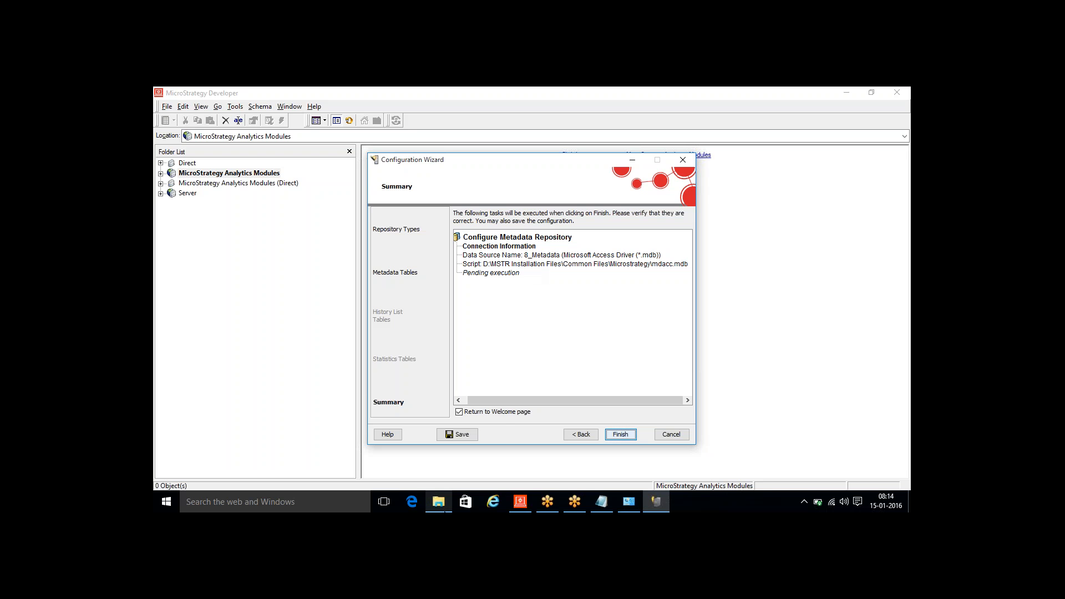
- In File Explorer, open D:\MSTR Installation Files\Common Files\Microstrategy and maximize the window
{"action": "left_click", "coordinate": [442, 506]}
{"action": "left_click", "coordinate": [265, 445]}
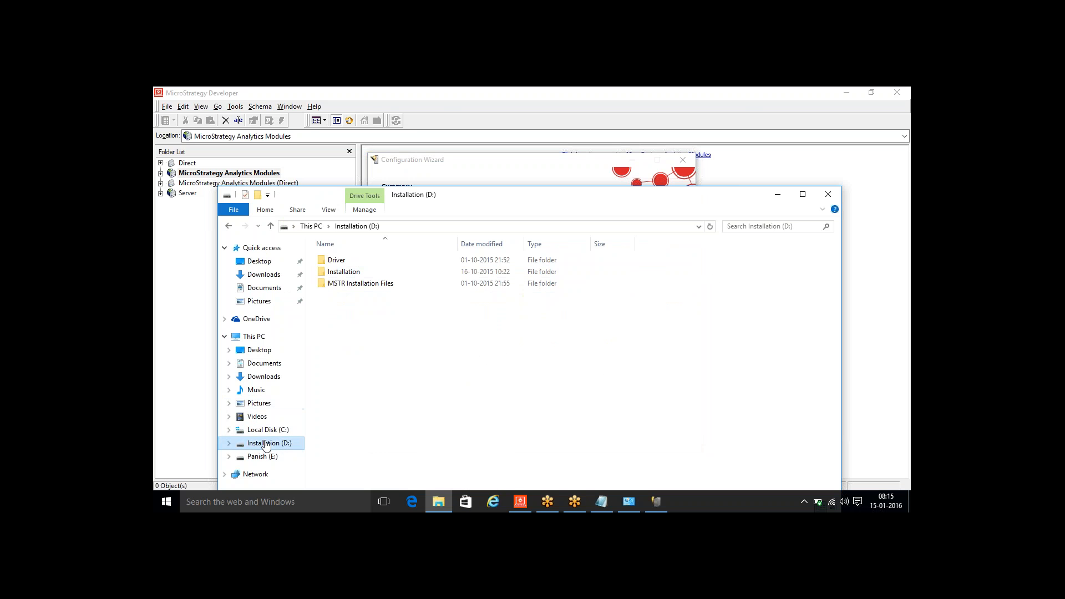
{"action": "double_click", "coordinate": [377, 283]}
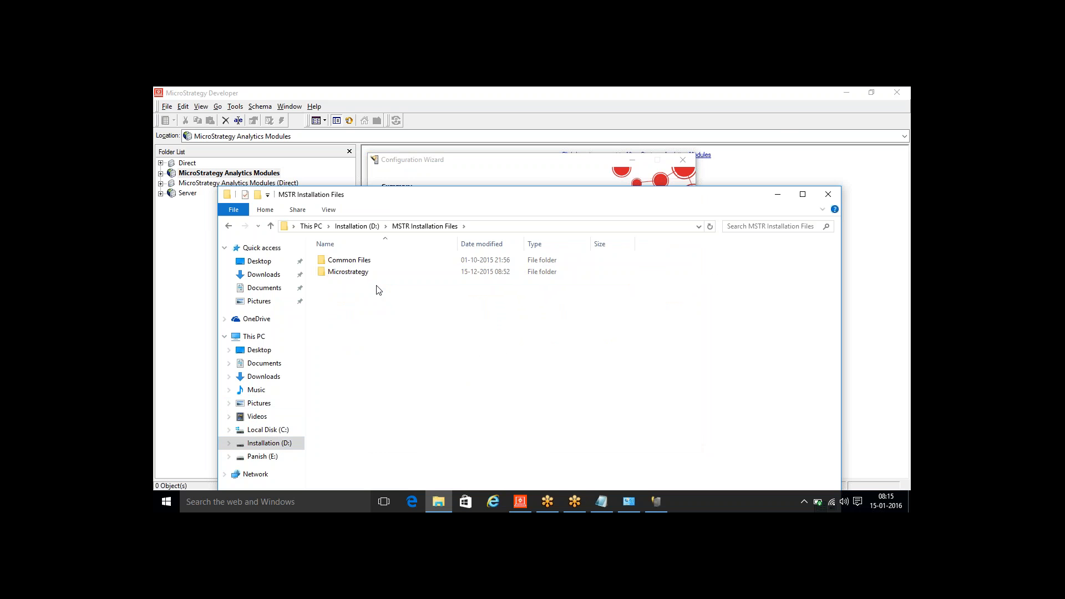
{"action": "double_click", "coordinate": [355, 262]}
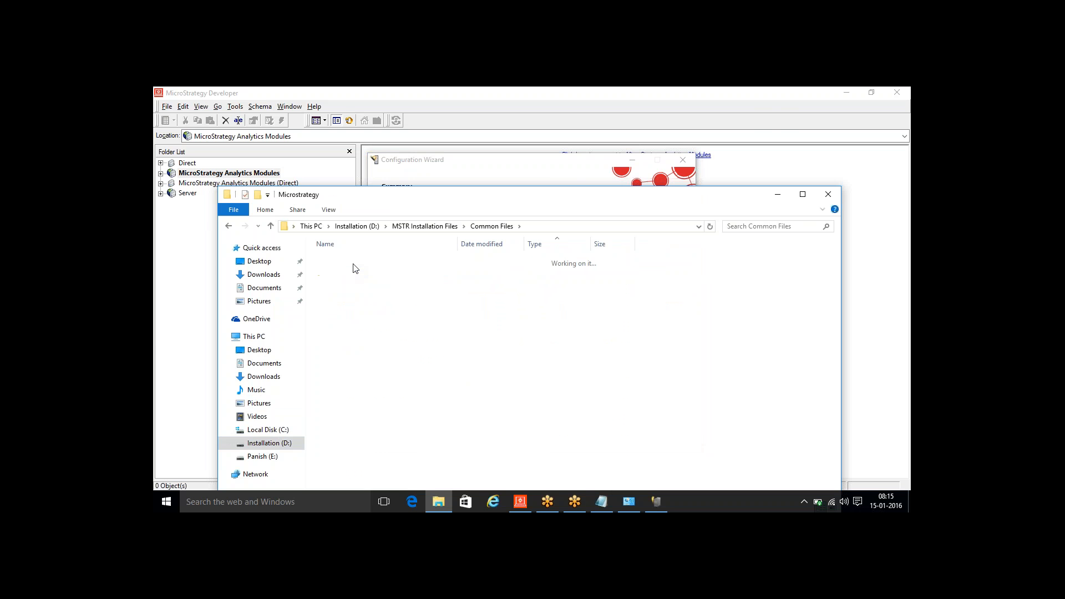
{"action": "double_click", "coordinate": [355, 261]}
{"action": "double_click", "coordinate": [452, 195]}
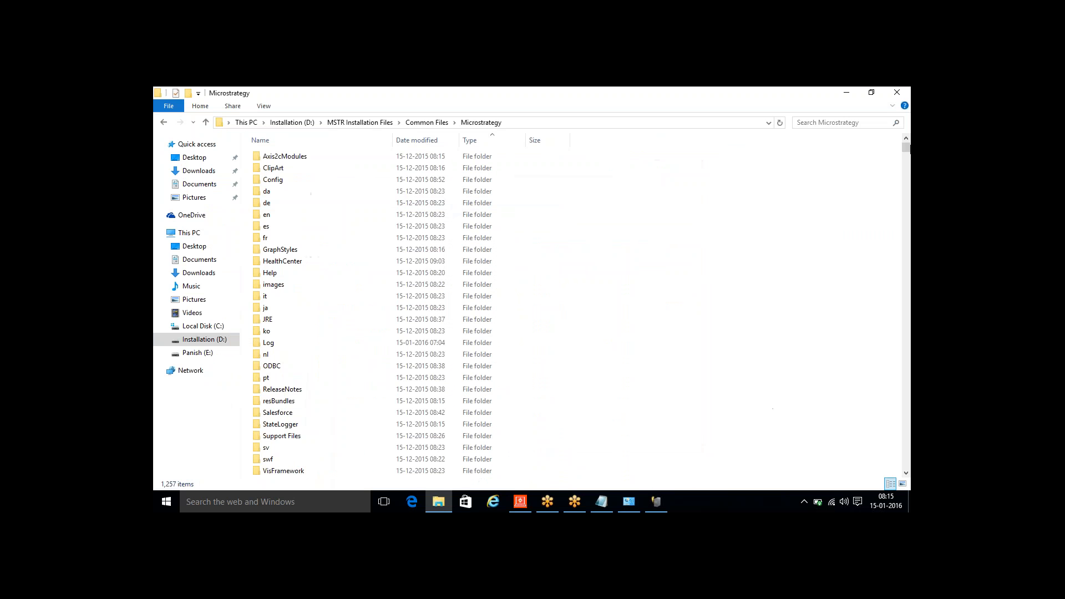
- Locate the metadata SQL scripts from mdacc to mdtera, select the whole group, and single out mdacc
{"action": "left_click_drag", "start_coordinate": [906, 147], "coordinate": [910, 450]}
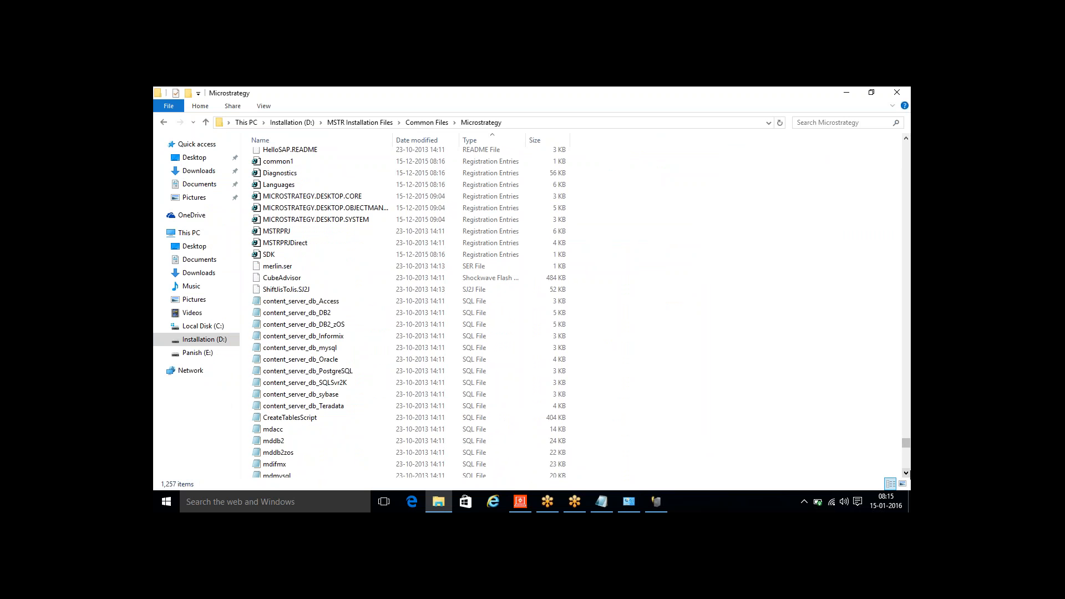
{"action": "left_click", "coordinate": [906, 474]}
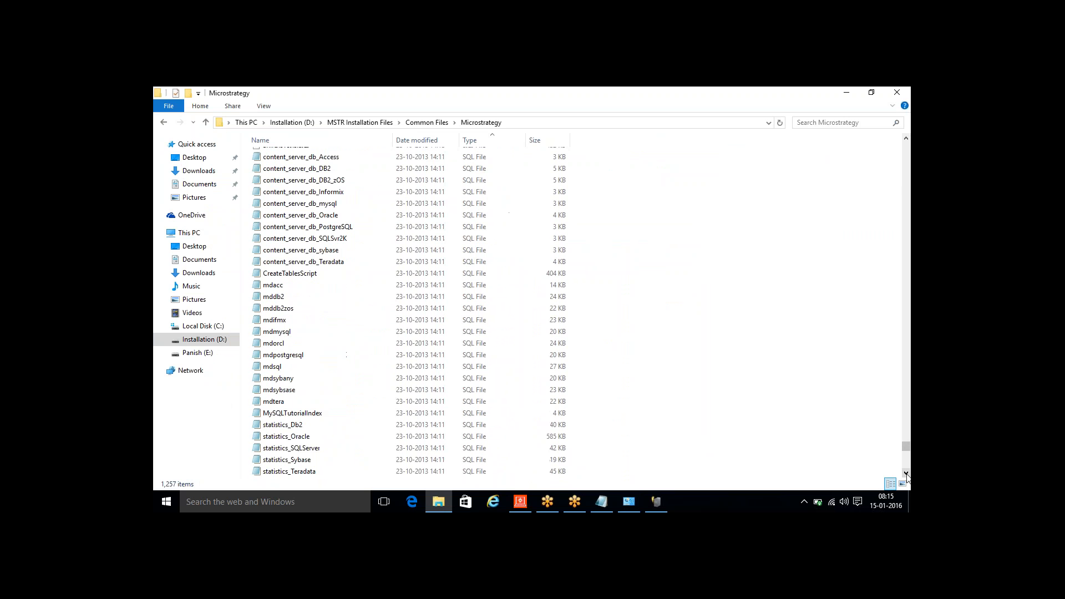
{"action": "left_click", "coordinate": [293, 285]}
{"action": "left_click", "coordinate": [291, 401], "text": "shift"}
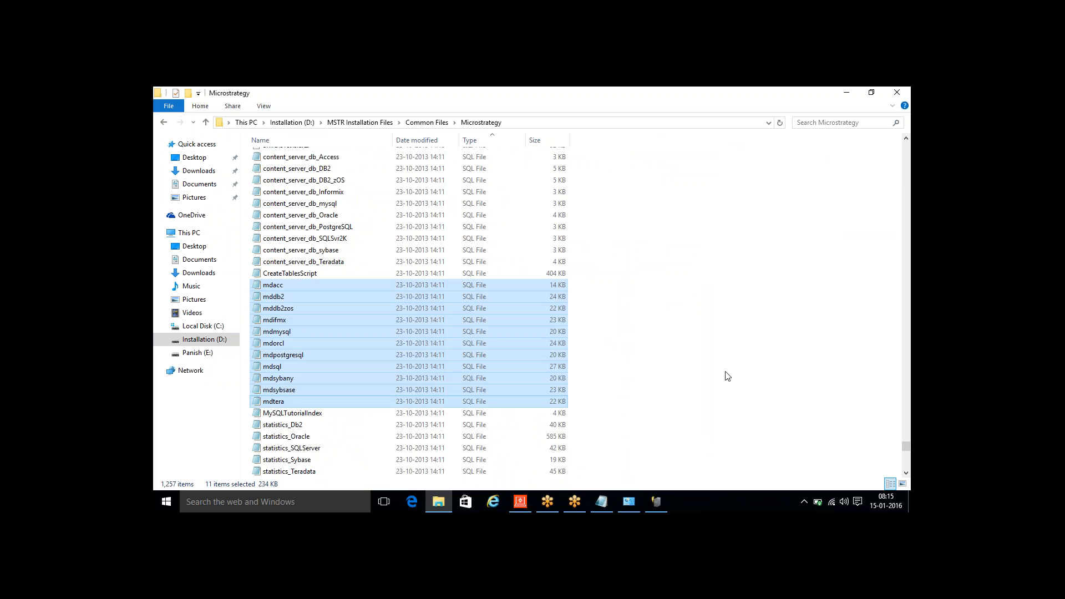
{"action": "left_click", "coordinate": [281, 285]}
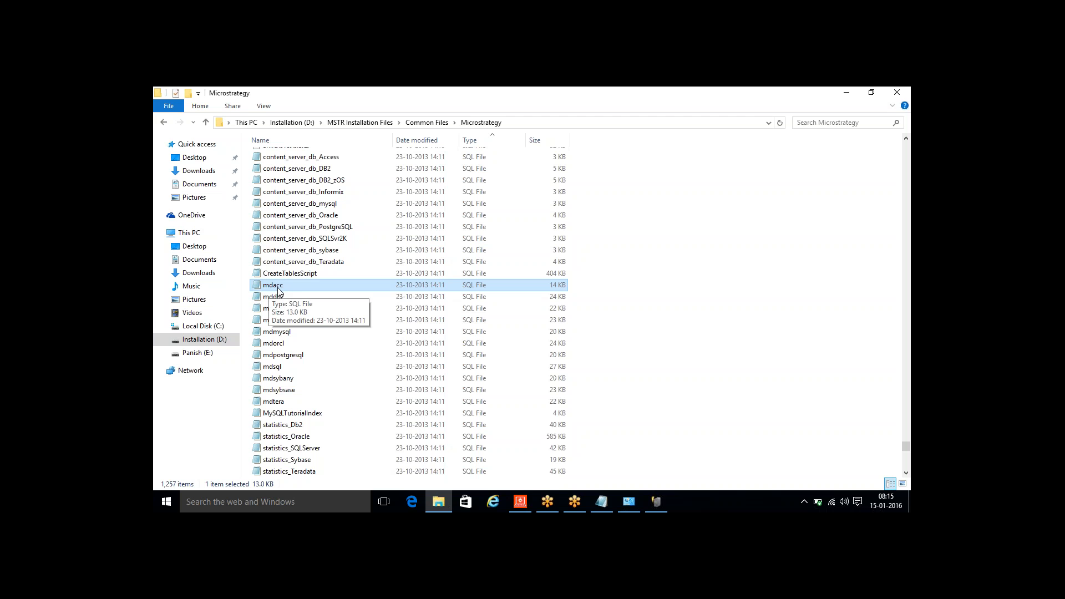
- Open the mdacc script, examine its table creation statements and header sections, and close it
{"action": "double_click", "coordinate": [278, 289]}
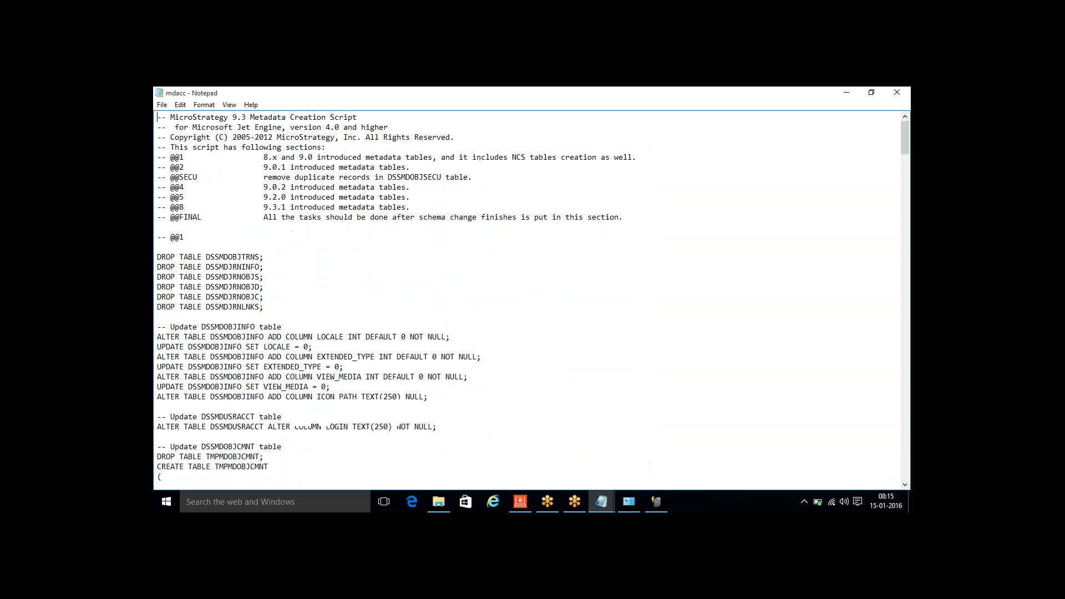
{"action": "left_click_drag", "start_coordinate": [904, 146], "coordinate": [907, 289]}
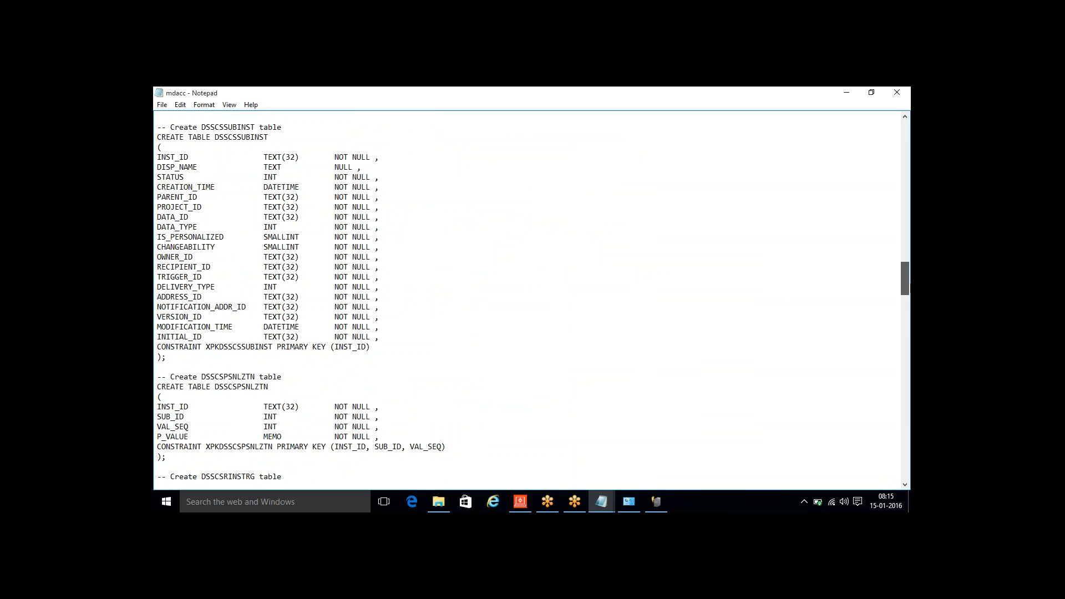
{"action": "left_click_drag", "start_coordinate": [910, 287], "coordinate": [865, 125]}
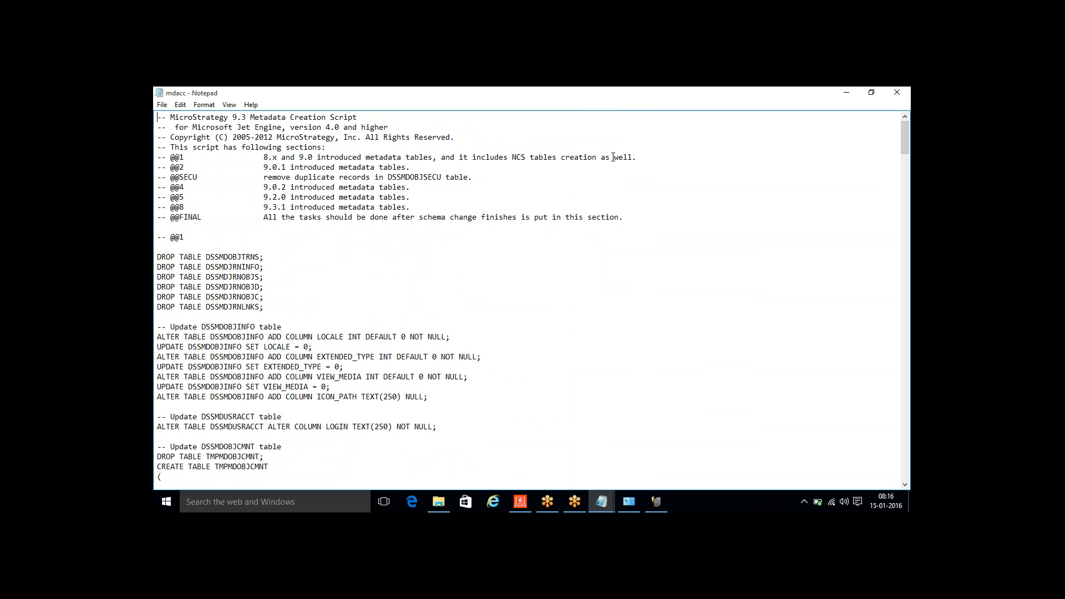
{"action": "left_click_drag", "start_coordinate": [577, 100], "coordinate": [574, 169]}
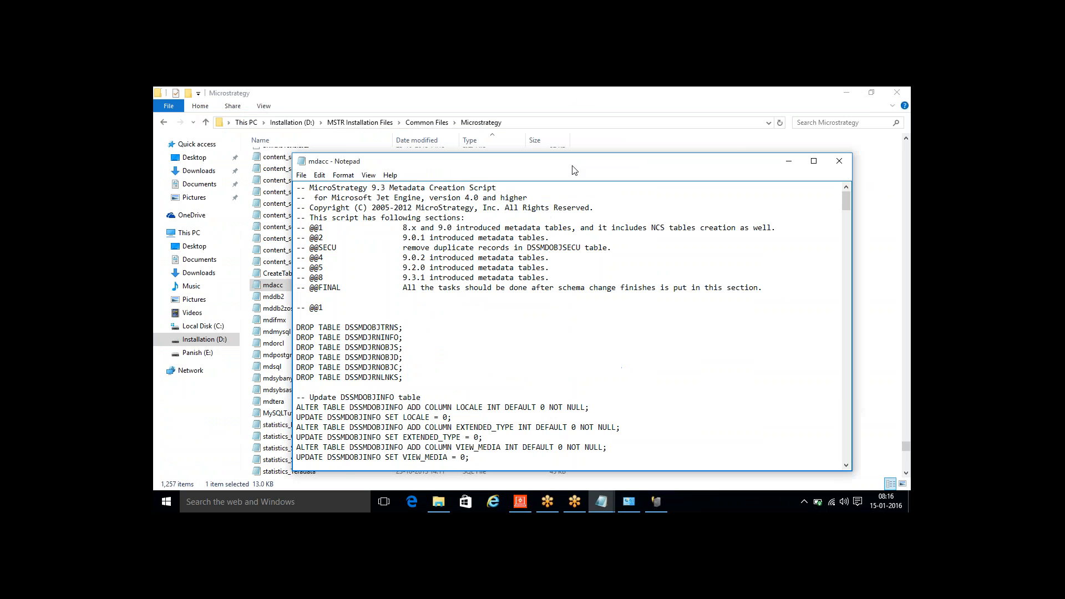
{"action": "left_click", "coordinate": [839, 161]}
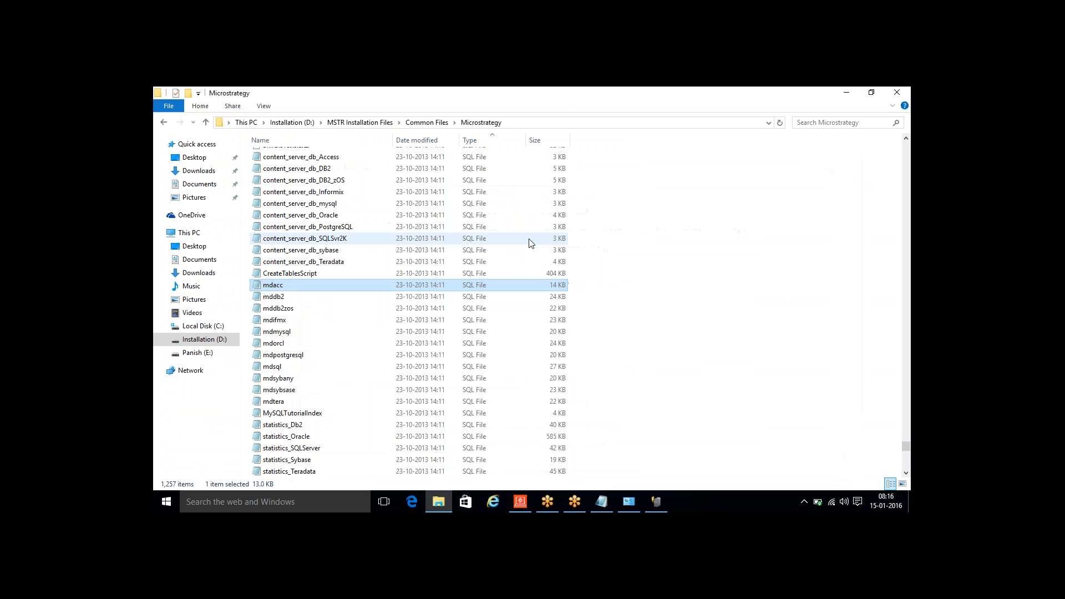
- Open the mdorcl script to examine the Oracle metadata creation statements, and close it
{"action": "left_click", "coordinate": [302, 344]}
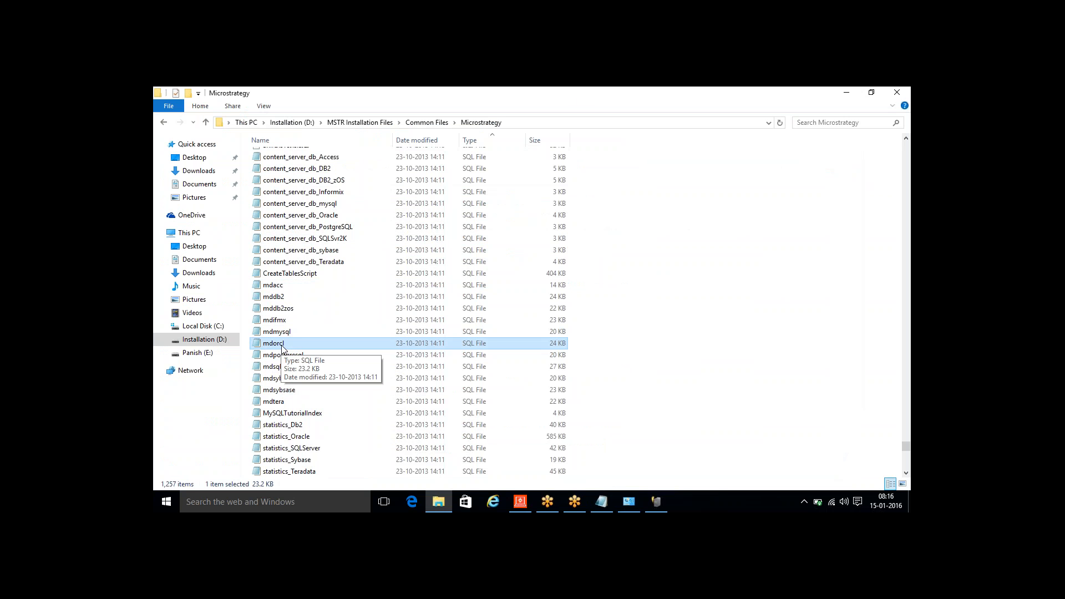
{"action": "double_click", "coordinate": [282, 344]}
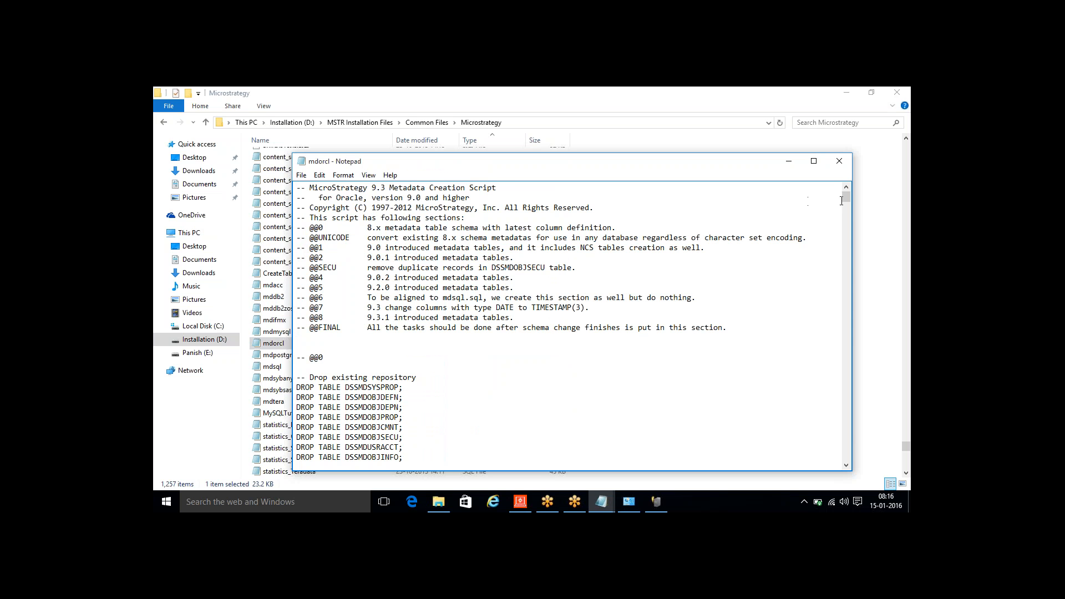
{"action": "mouse_move", "coordinate": [844, 198]}
{"action": "left_mouse_down"}
{"action": "mouse_move", "coordinate": [858, 440]}
{"action": "mouse_move", "coordinate": [848, 278]}
{"action": "mouse_move", "coordinate": [857, 187]}
{"action": "left_mouse_up"}
{"action": "left_click", "coordinate": [839, 162]}
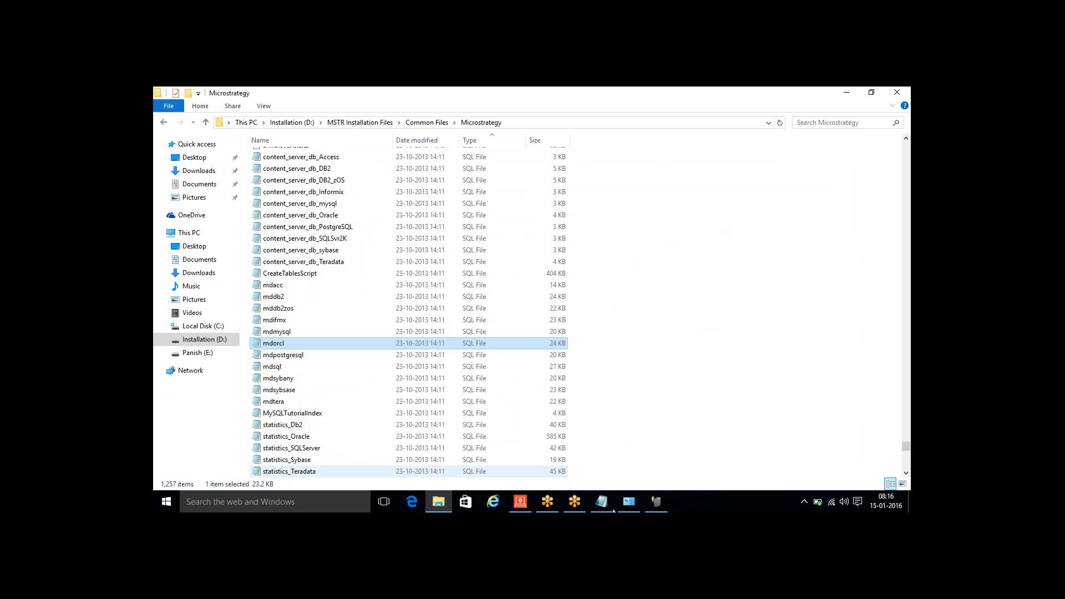
- Return to the Configuration Wizard, execute the metadata repository configuration, and dismiss the summary
{"action": "left_click", "coordinate": [662, 498]}
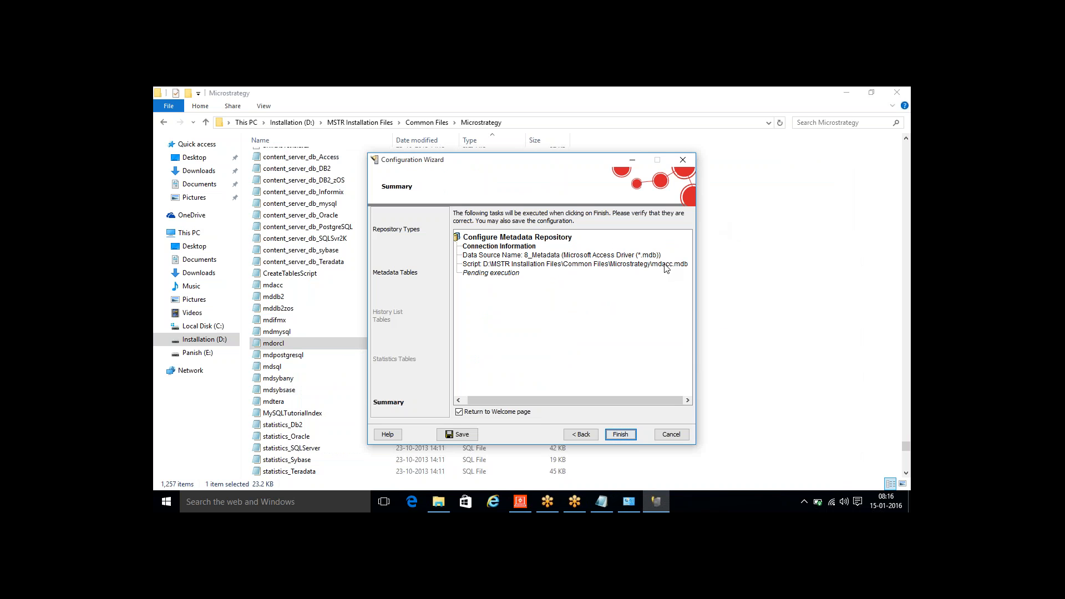
{"action": "left_click", "coordinate": [625, 434]}
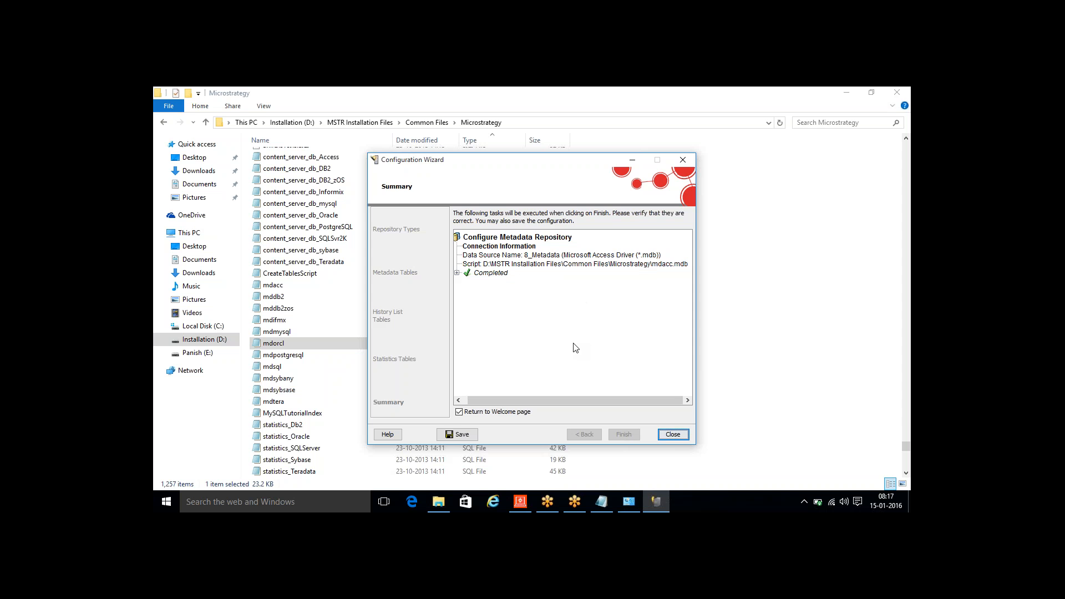
{"action": "key", "text": "Return"}
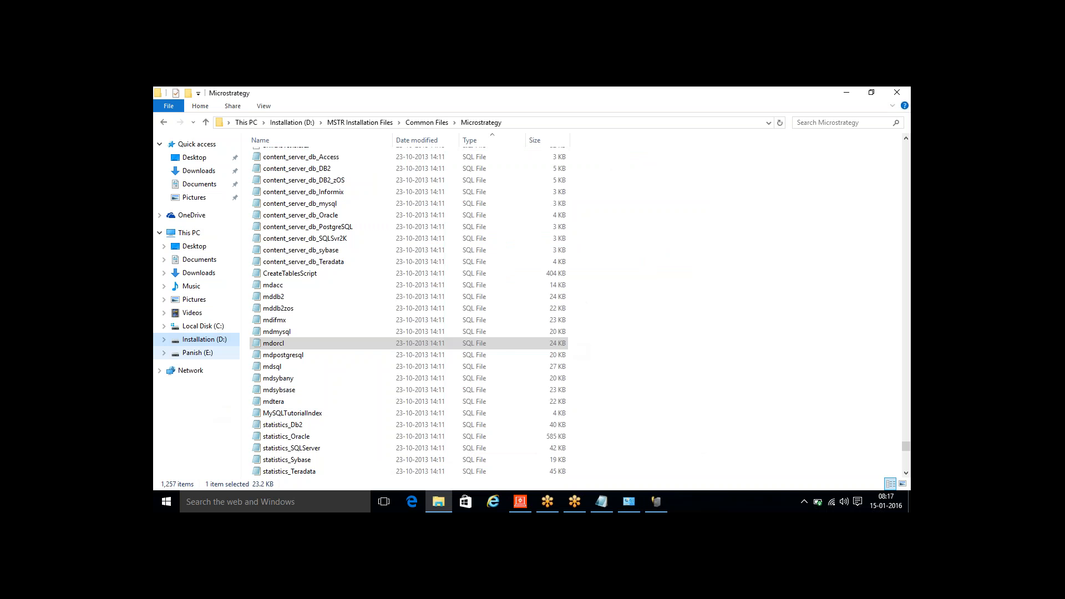
- Browse to MSTR Training\Database on the E: drive and open the 8_Metadata database in Access
{"action": "left_click", "coordinate": [198, 352]}
{"action": "double_click", "coordinate": [290, 241]}
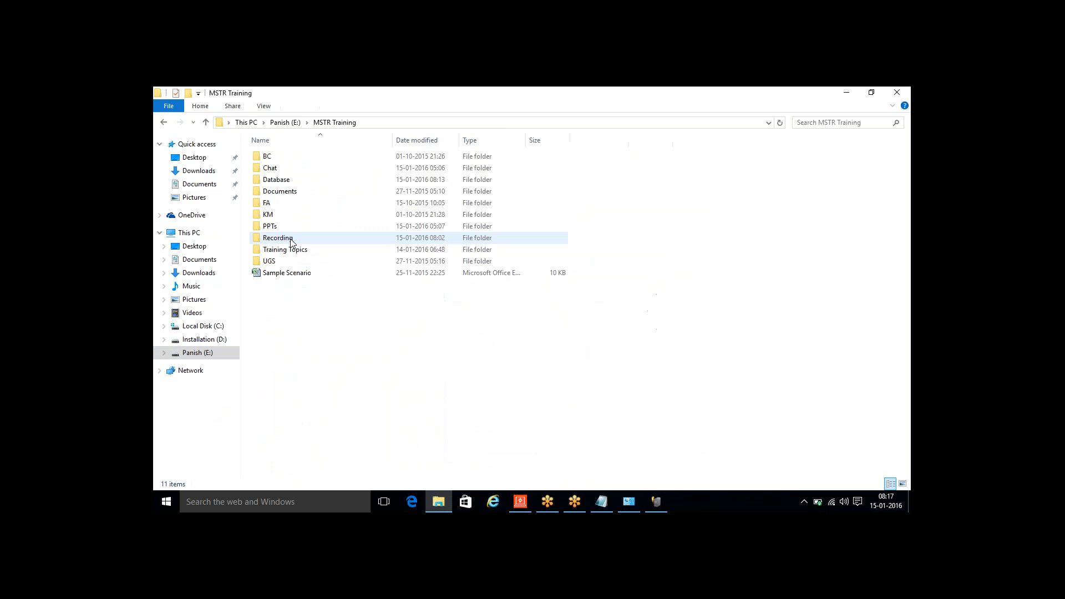
{"action": "double_click", "coordinate": [272, 185]}
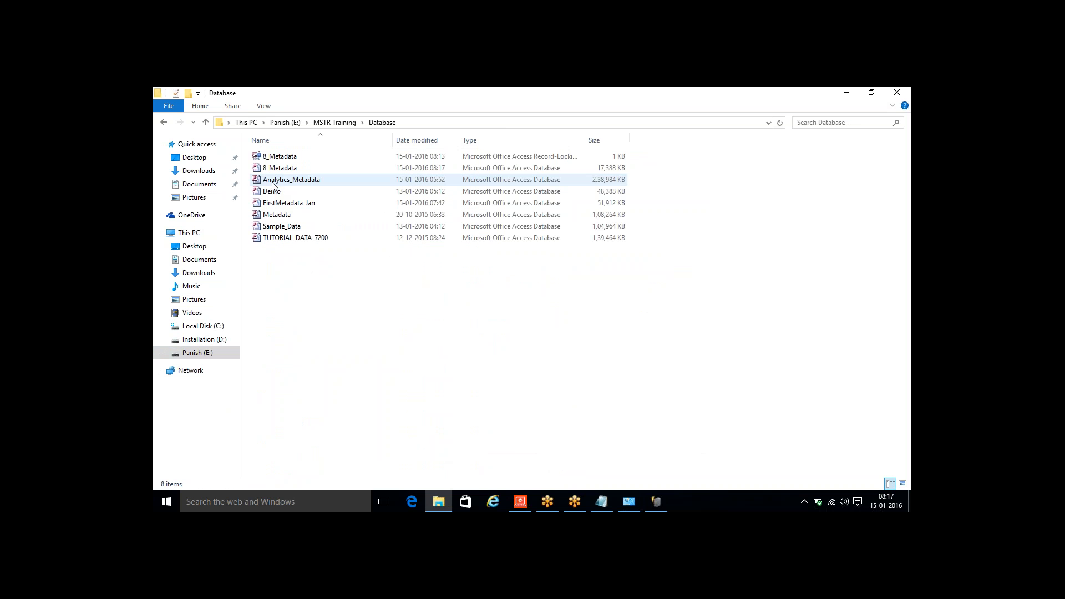
{"action": "left_click", "coordinate": [287, 168]}
{"action": "double_click", "coordinate": [288, 173]}
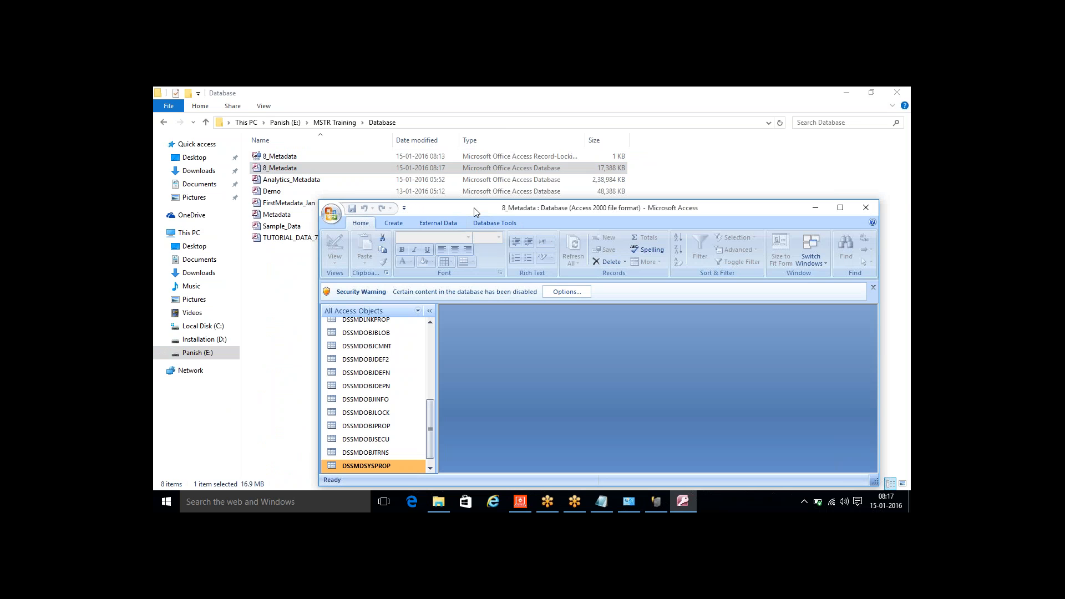
- Maximize the 8_Metadata database window and examine the full list of metadata tables
{"action": "double_click", "coordinate": [474, 207]}
{"action": "left_click_drag", "start_coordinate": [264, 375], "coordinate": [278, 418]}
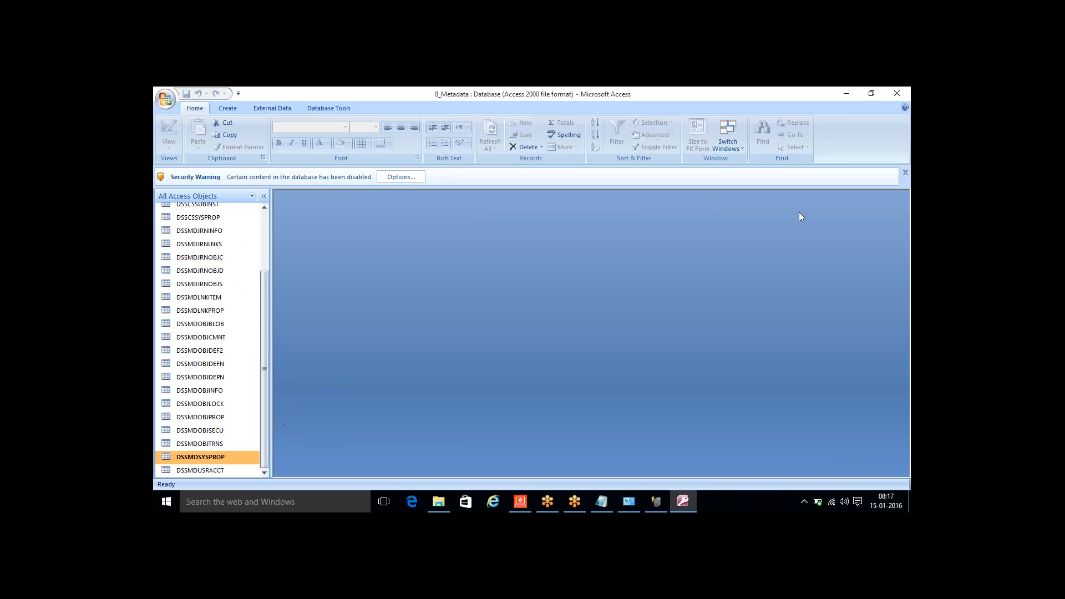
{"action": "left_click", "coordinate": [807, 101]}
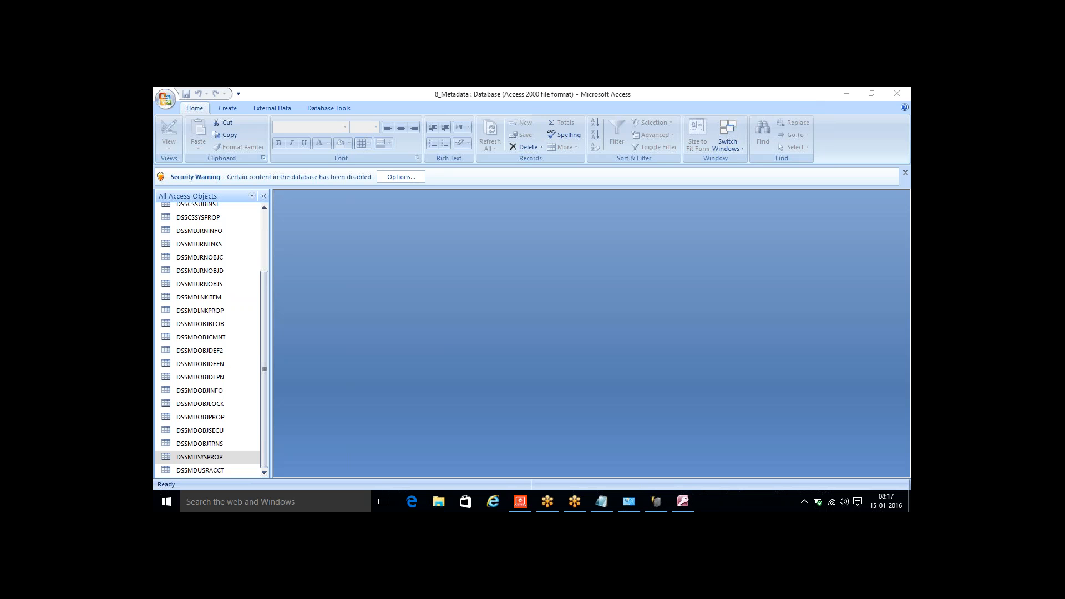
{"action": "left_click_drag", "start_coordinate": [264, 338], "coordinate": [255, 248]}
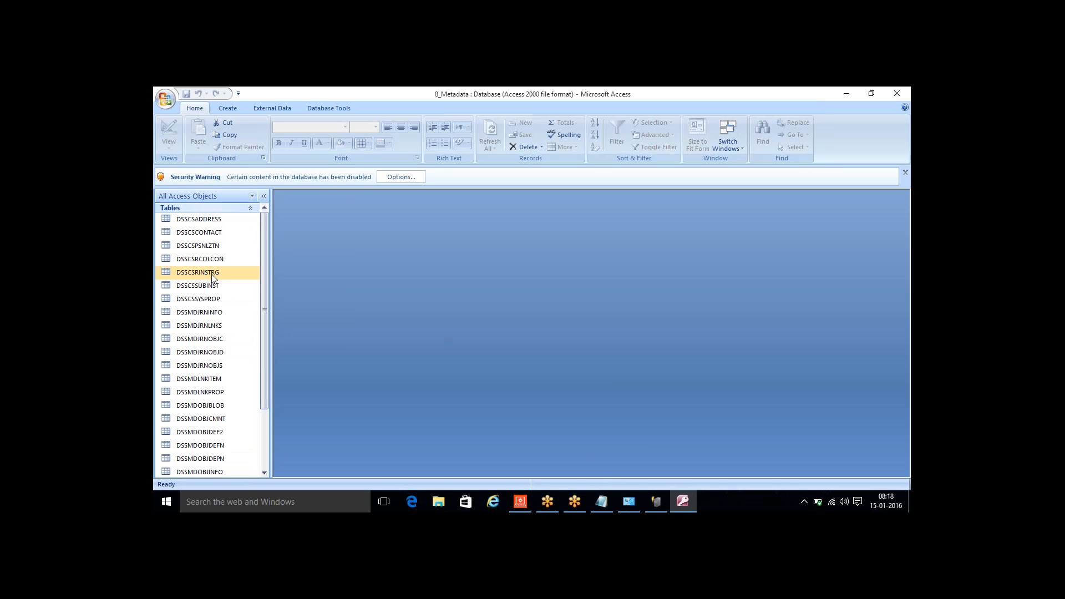
{"action": "left_click_drag", "start_coordinate": [264, 314], "coordinate": [275, 367]}
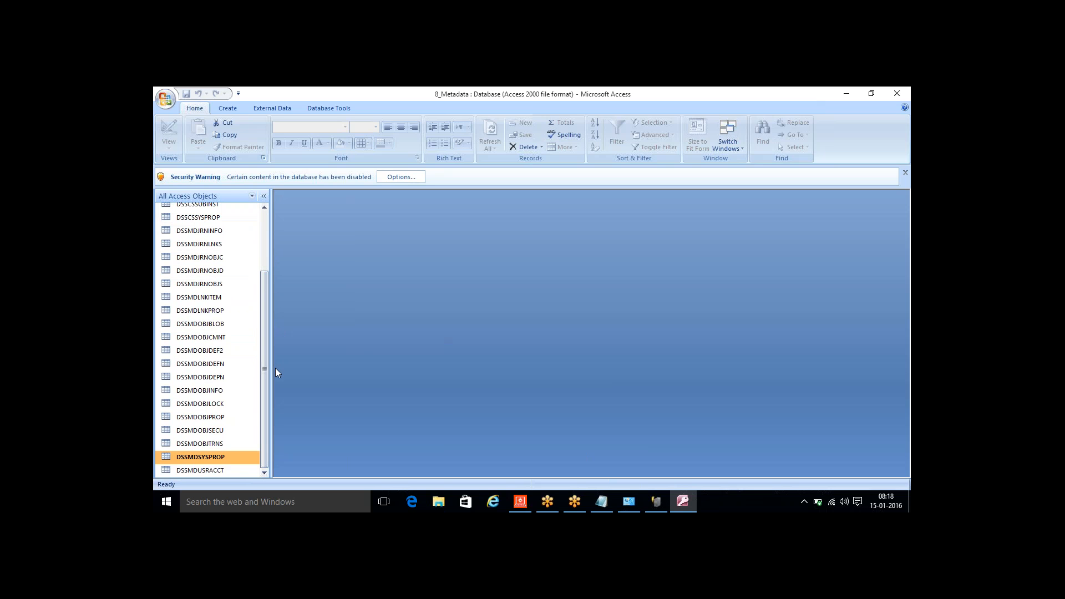
- Show the Notepad notes, highlight the word "Metadata" in item 1, and minimize the notes
{"action": "left_click", "coordinate": [594, 500]}
{"action": "left_click_drag", "start_coordinate": [275, 205], "coordinate": [239, 204]}
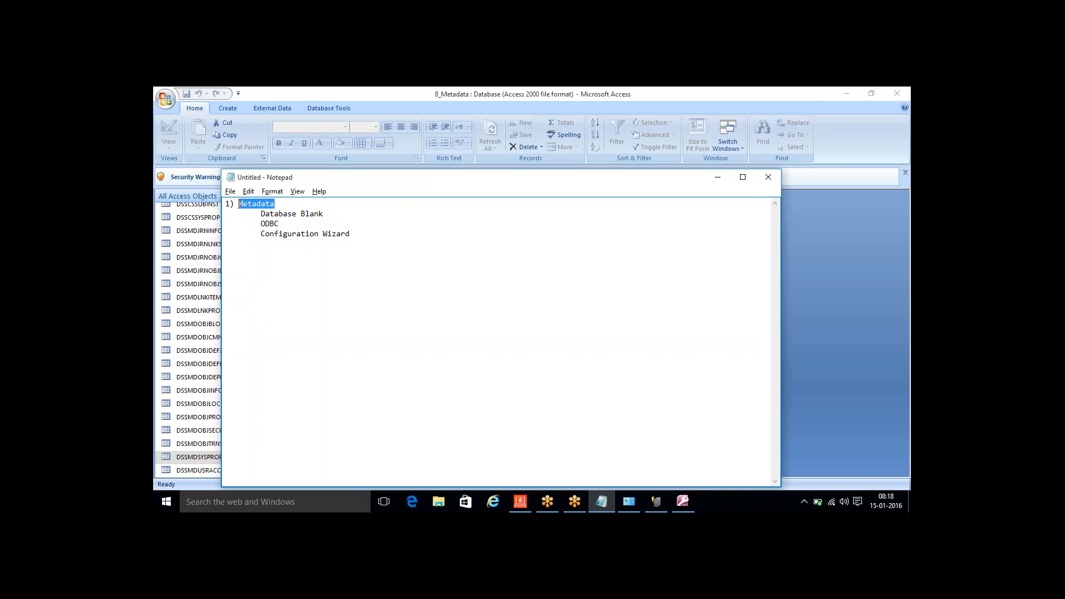
{"action": "left_click", "coordinate": [717, 177]}
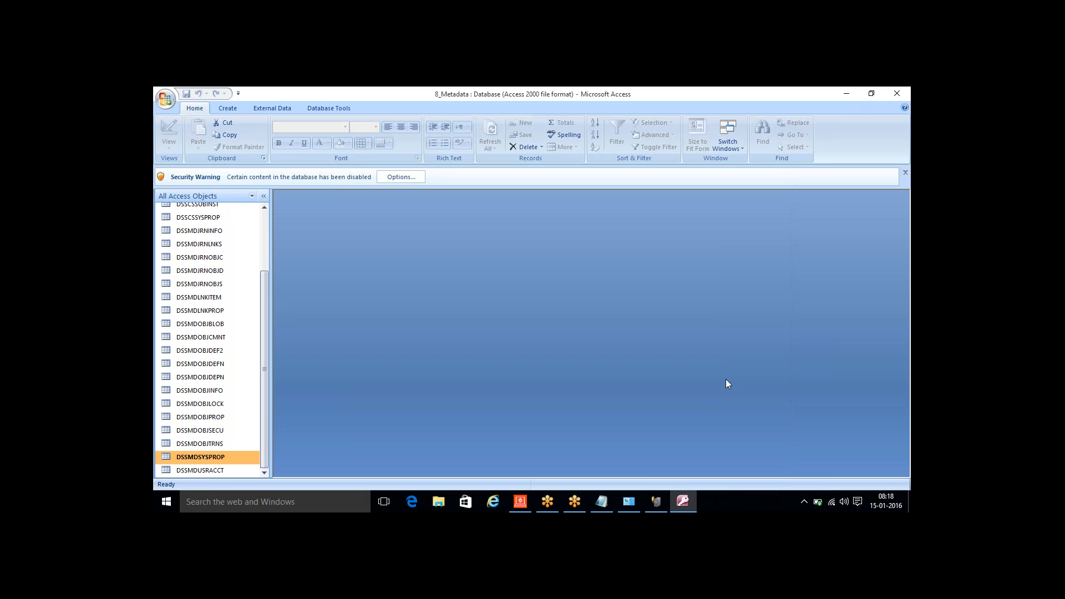
{"action": "left_click", "coordinate": [601, 501]}
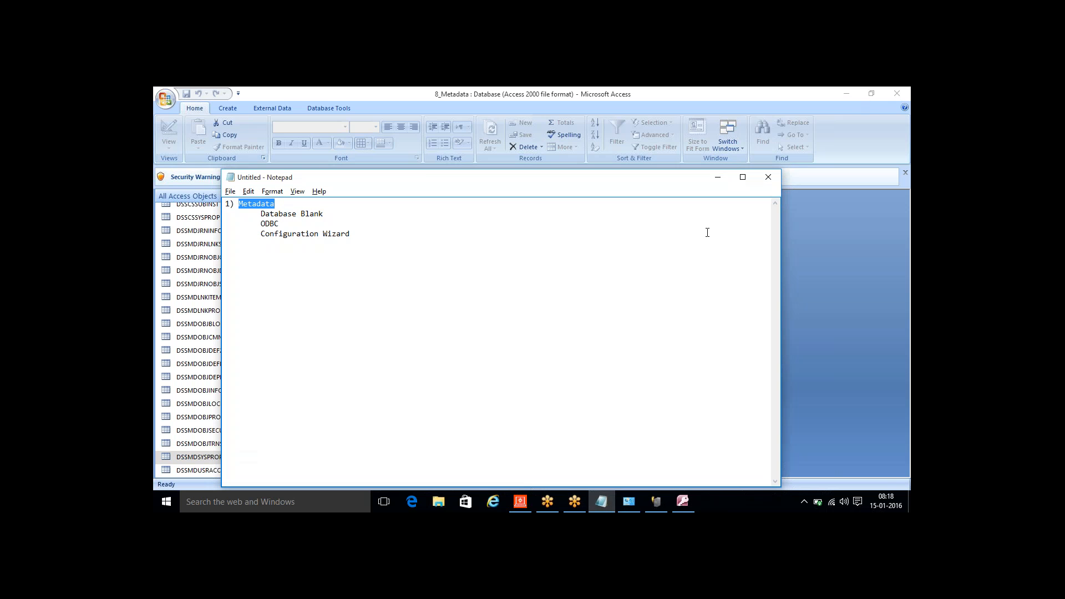
{"action": "left_click", "coordinate": [718, 178]}
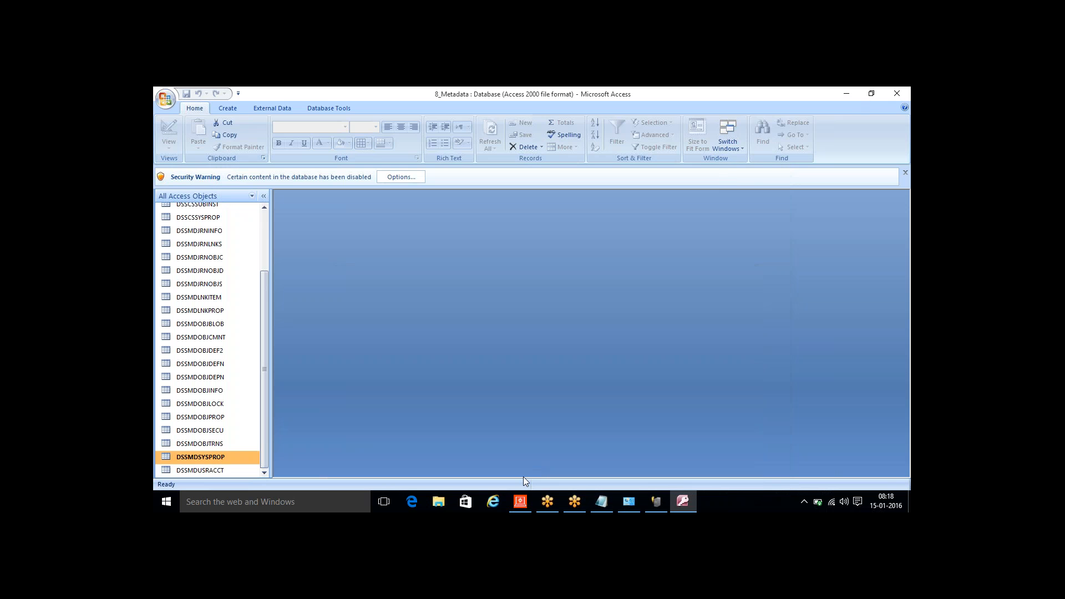
- Bring up a This PC window, minimize it, and review the 8_Metadata table list from its beginning
{"action": "left_click", "coordinate": [439, 502]}
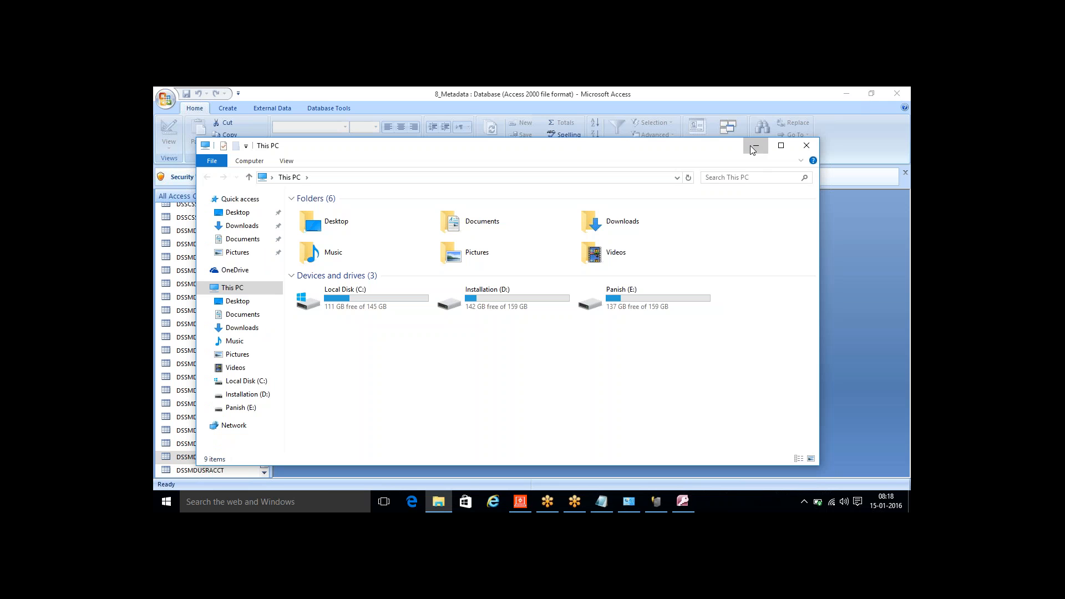
{"action": "left_click", "coordinate": [754, 147]}
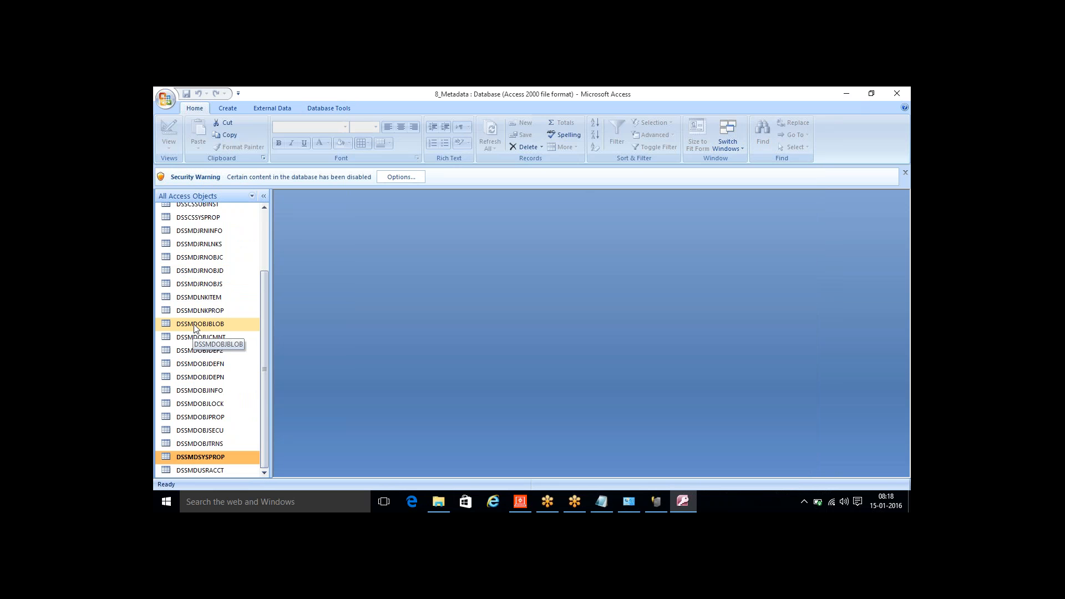
{"action": "left_click_drag", "start_coordinate": [262, 328], "coordinate": [272, 259]}
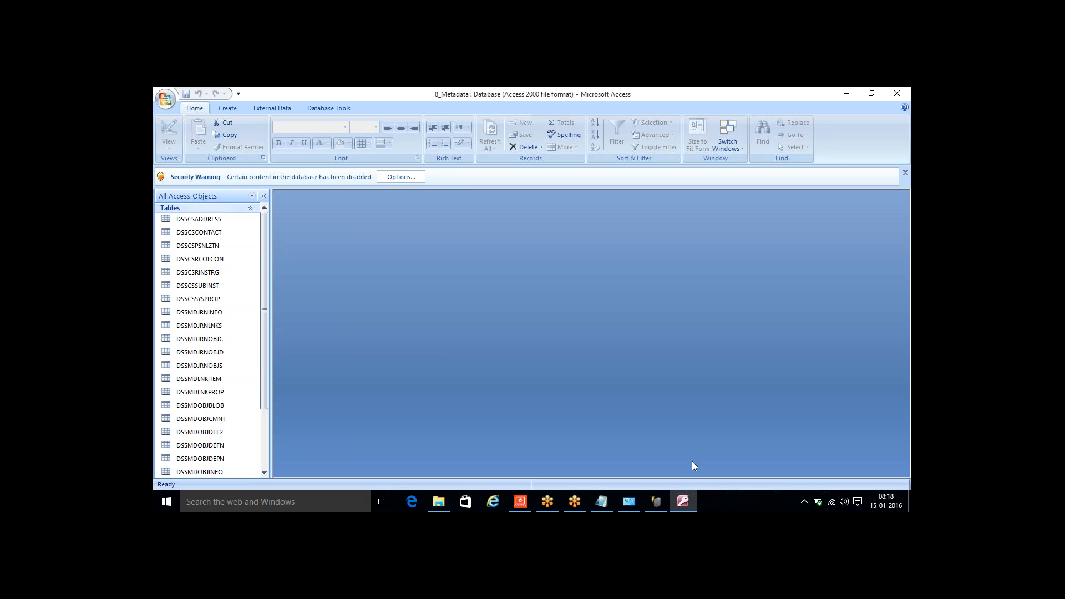
- Return to the Configuration Wizard and close its completed metadata repository summary
{"action": "left_click", "coordinate": [659, 502]}
{"action": "left_click", "coordinate": [660, 503]}
{"action": "left_click", "coordinate": [660, 502]}
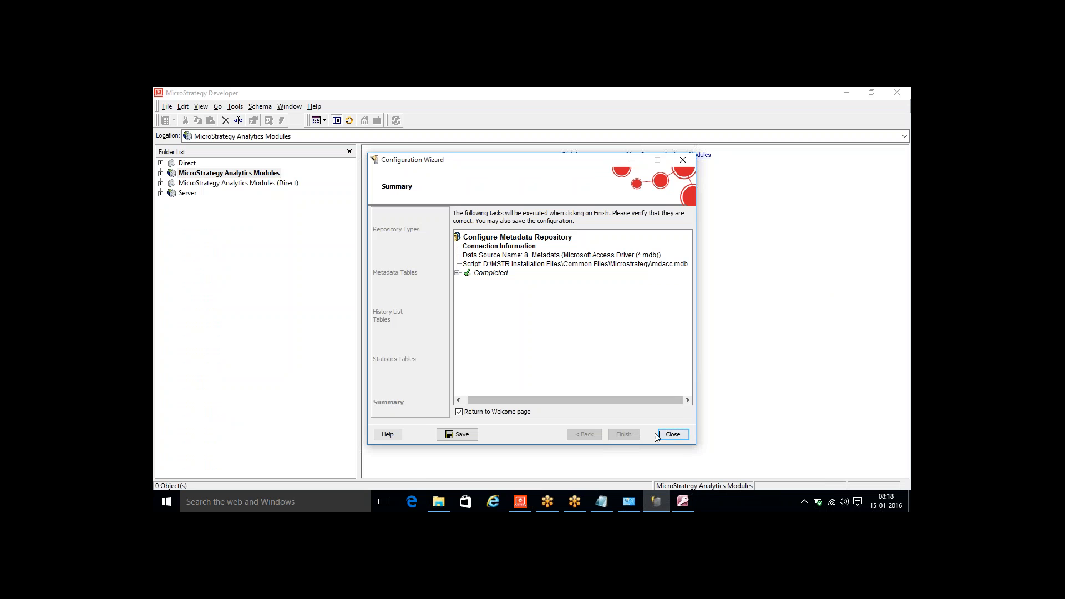
{"action": "left_click", "coordinate": [673, 435]}
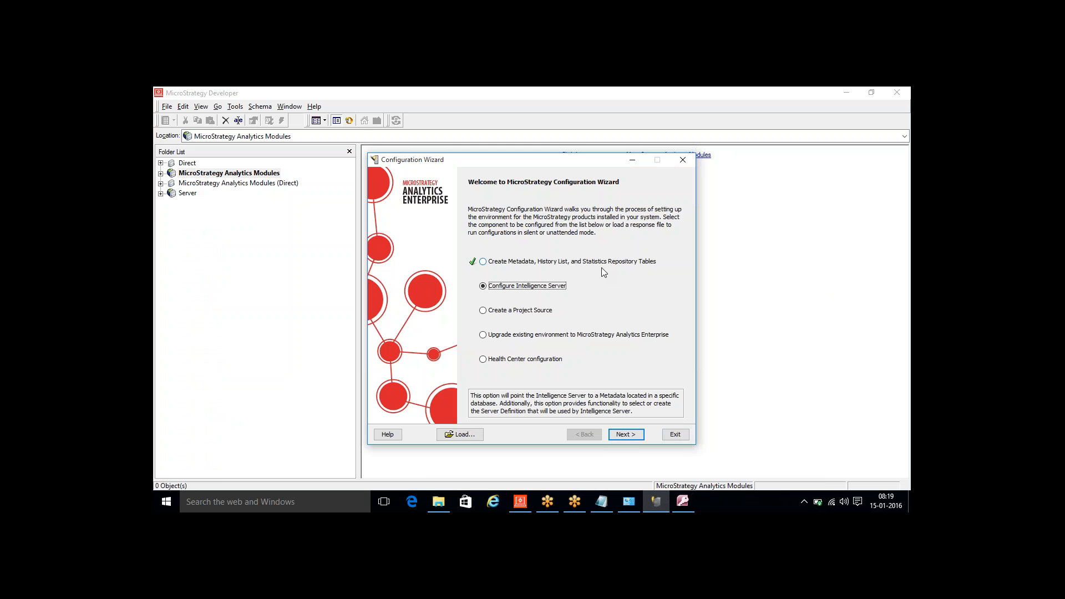
- Bring up the 8_Metadata database in Access, restore its window down, and close it
{"action": "left_click", "coordinate": [683, 502]}
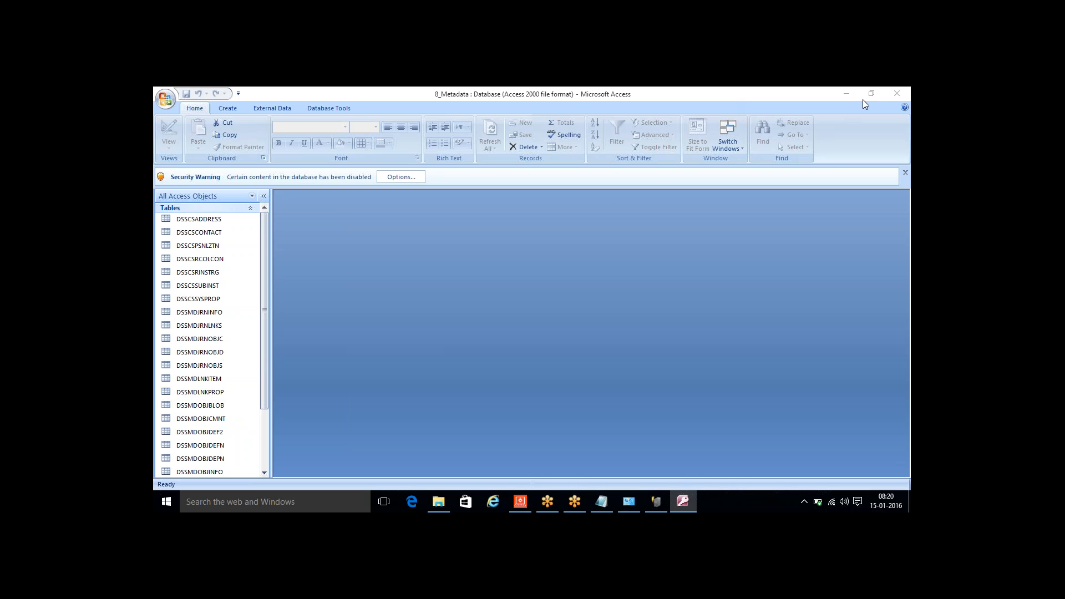
{"action": "left_click_drag", "start_coordinate": [601, 97], "coordinate": [594, 224]}
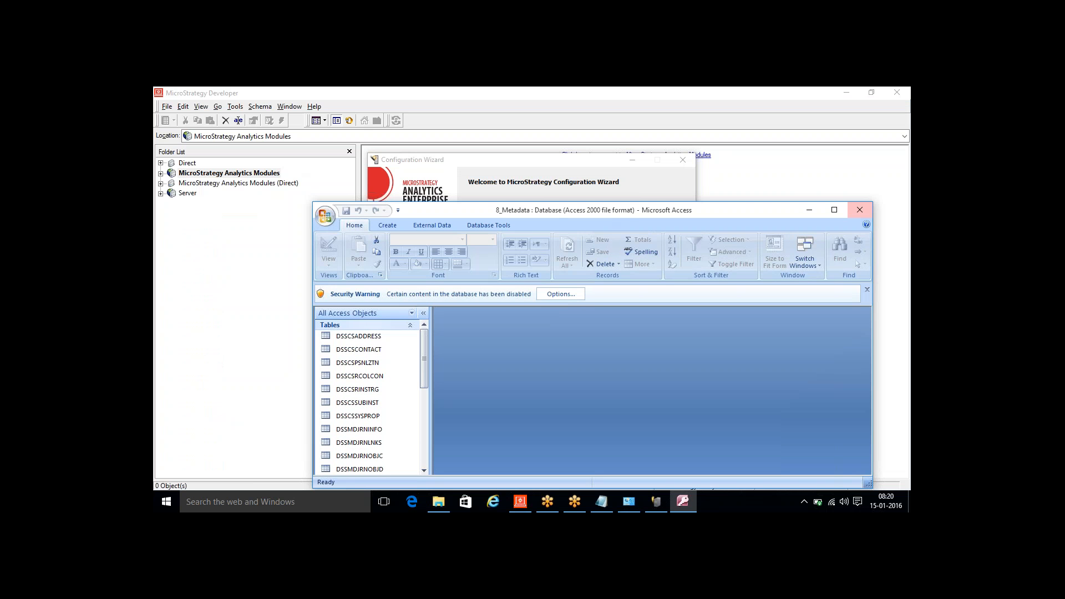
{"action": "left_click", "coordinate": [859, 209]}
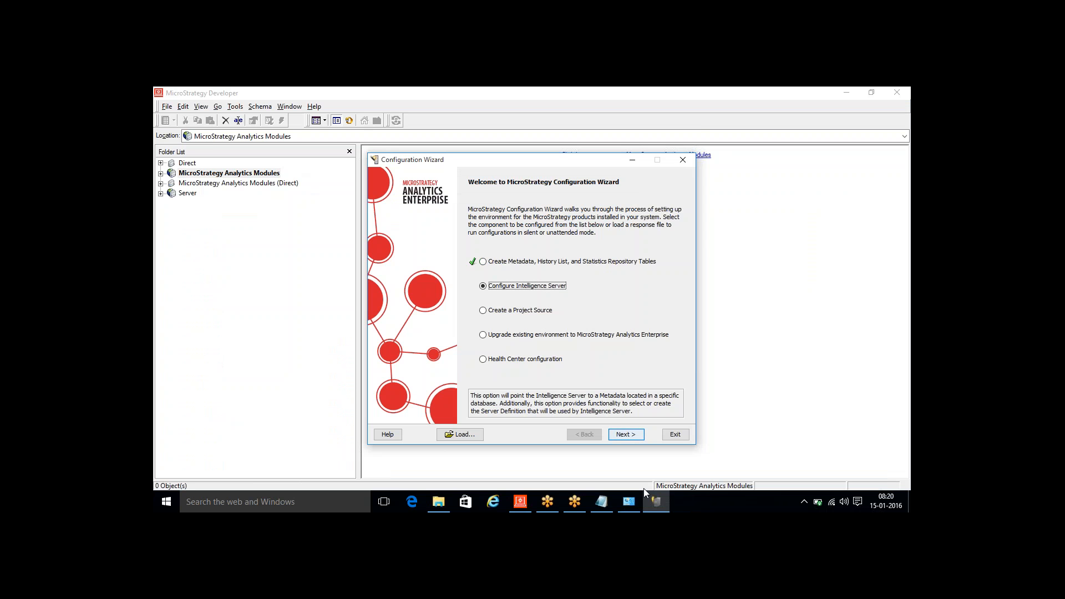
- Add item "2) Iserver" with the indented line "Points to Metadata" to the Notepad notes, and minimize the notes
{"action": "left_click", "coordinate": [657, 502]}
{"action": "left_click", "coordinate": [609, 502]}
{"action": "left_click", "coordinate": [392, 237]}
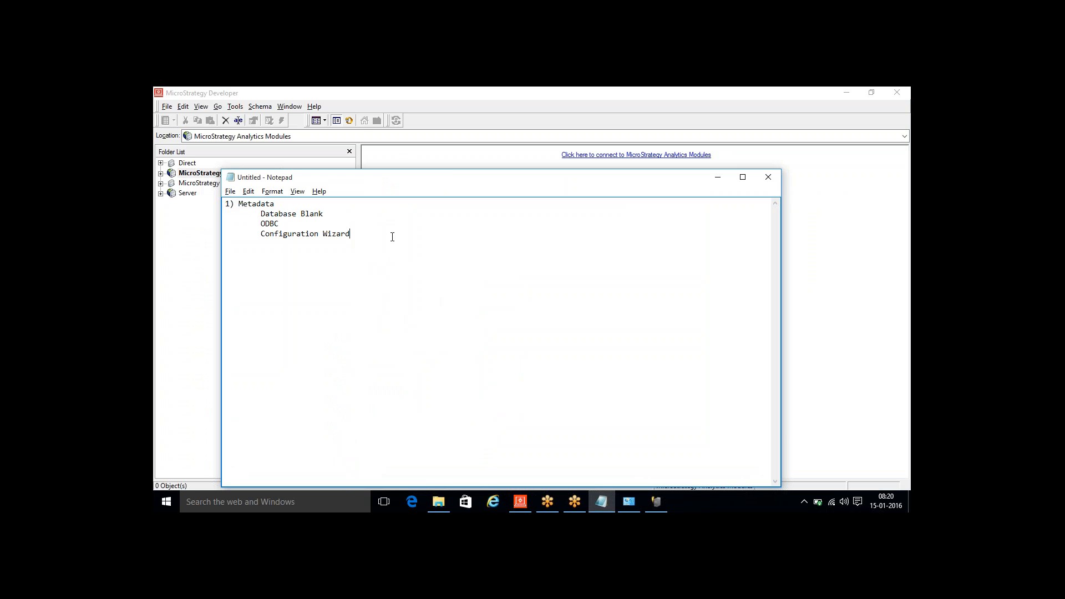
{"action": "key", "text": "Return"}
{"action": "type", "text": "2) Iserve5"}
{"action": "key", "text": "BackSpace"}
{"action": "type", "text": "r"}
{"action": "type", "text": "Points to M"}
{"action": "type", "text": "etadata"}
{"action": "left_click", "coordinate": [718, 177]}
- Begin the Configure Intelligence Server task in the Configuration Wizard, using the 8_Metadata DSN for the metadata connection
{"action": "left_click", "coordinate": [658, 495]}
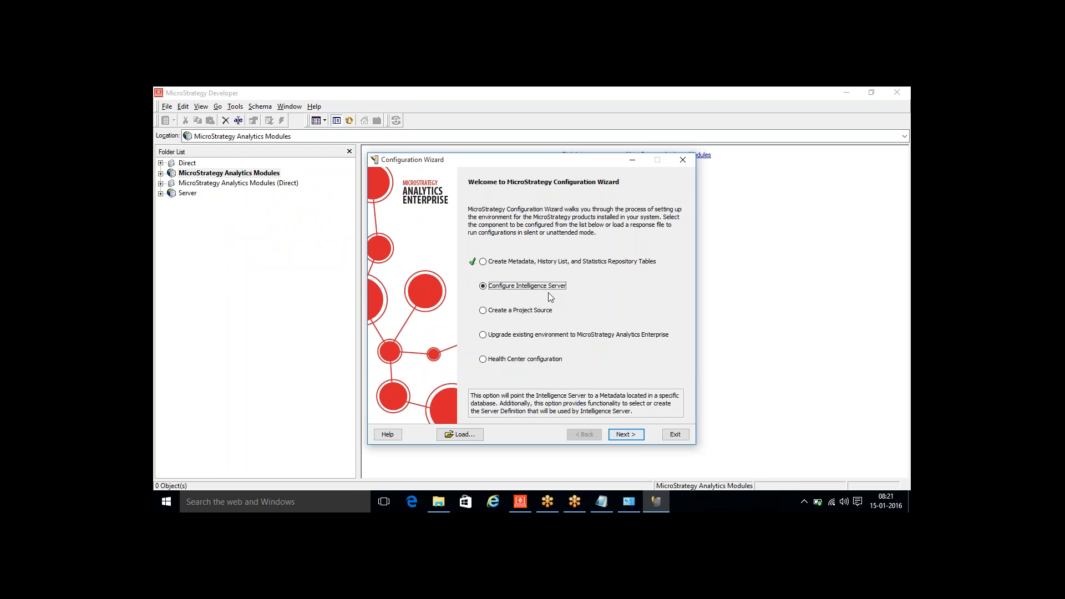
{"action": "left_click", "coordinate": [618, 434]}
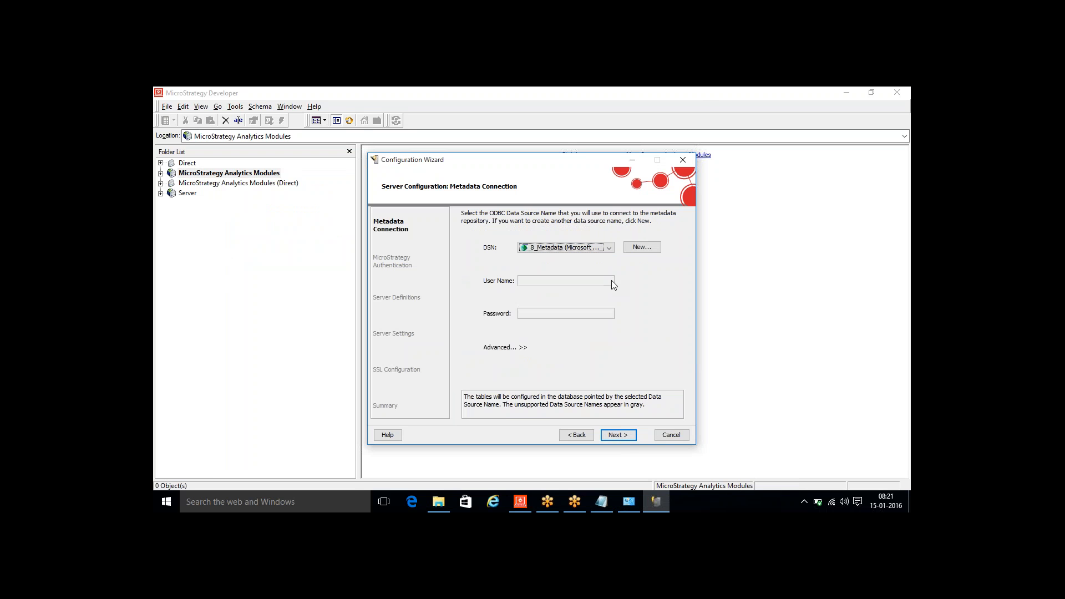
{"action": "left_click", "coordinate": [597, 250]}
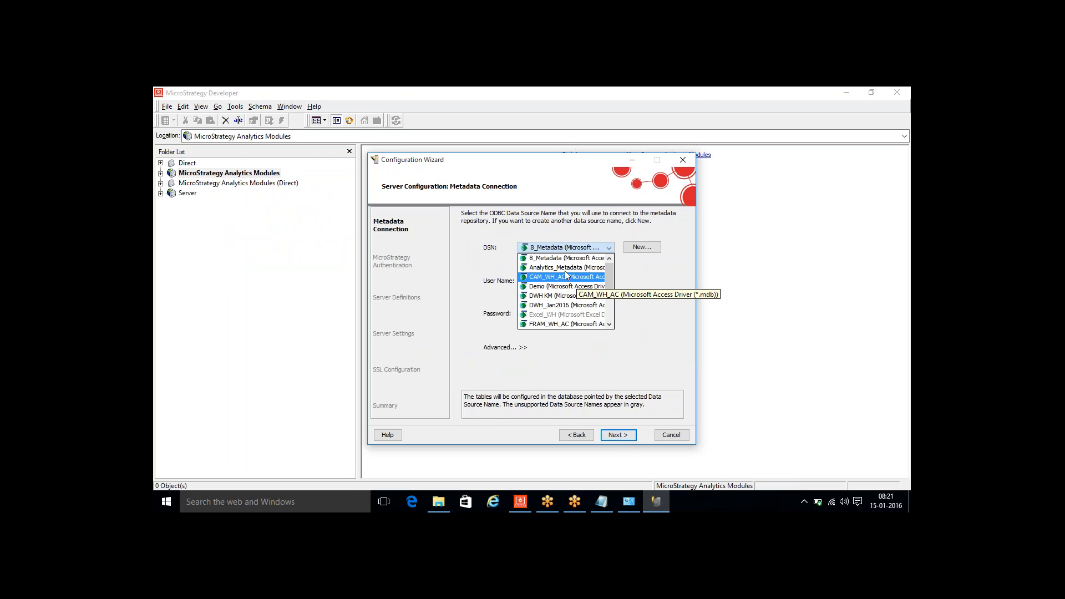
{"action": "left_click", "coordinate": [553, 259]}
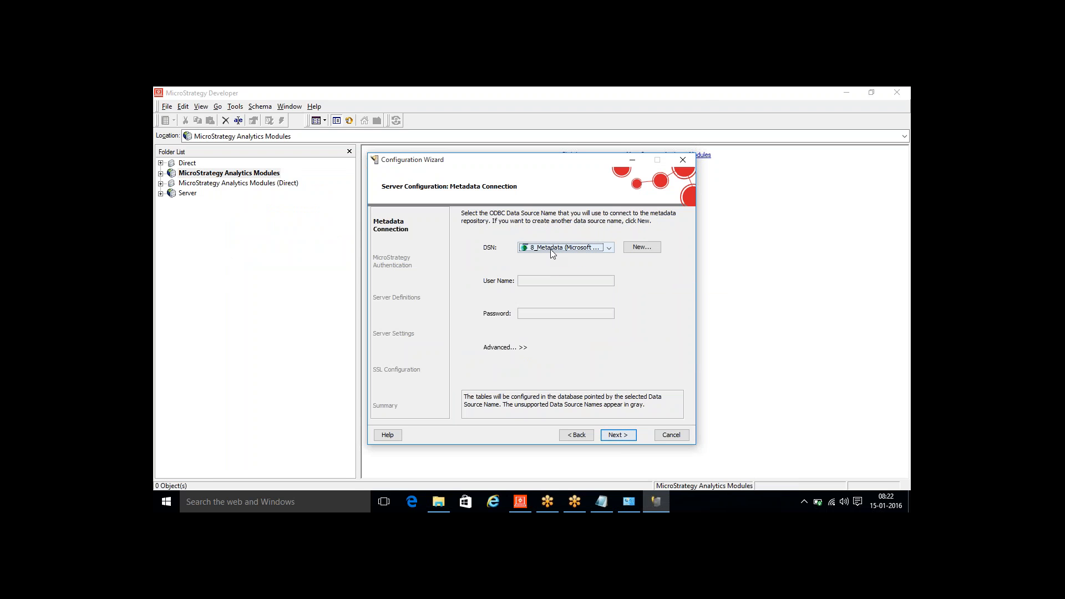
{"action": "left_click", "coordinate": [611, 436]}
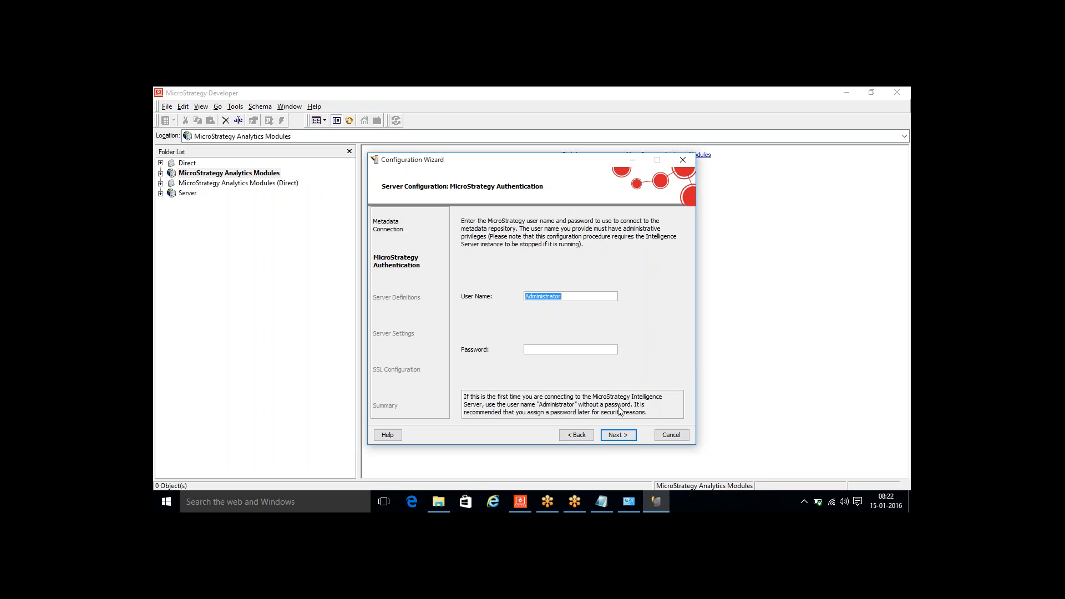
- Accept the Administrator login without a password and create the new server definition DESKTOP-UFBT5NM as the active one
{"action": "left_click", "coordinate": [573, 296]}
{"action": "left_click", "coordinate": [612, 436]}
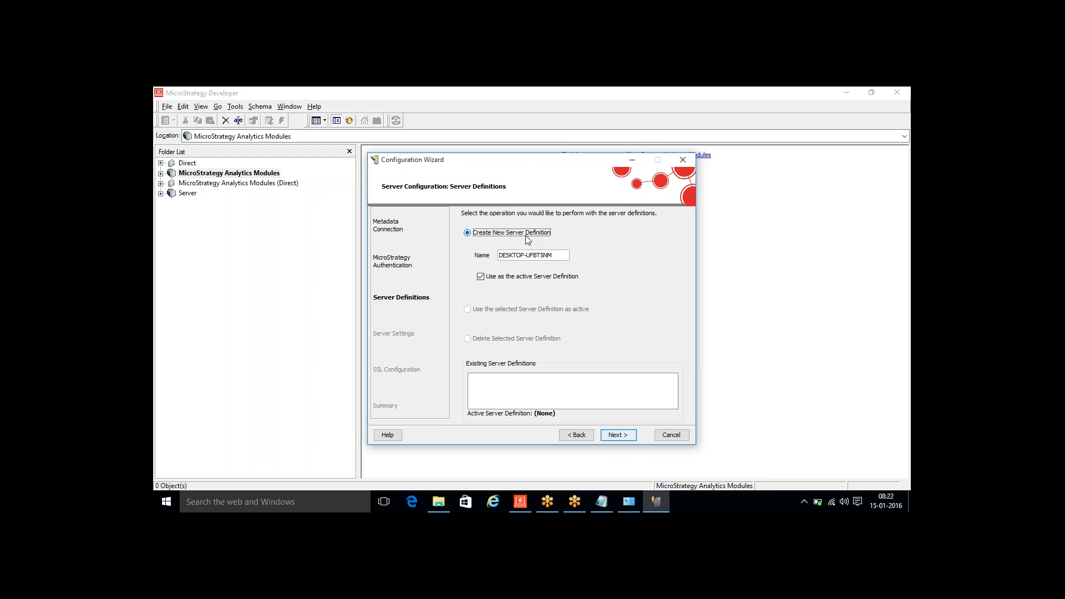
{"action": "left_click", "coordinate": [540, 255]}
{"action": "double_click", "coordinate": [499, 256]}
{"action": "left_click", "coordinate": [610, 436]}
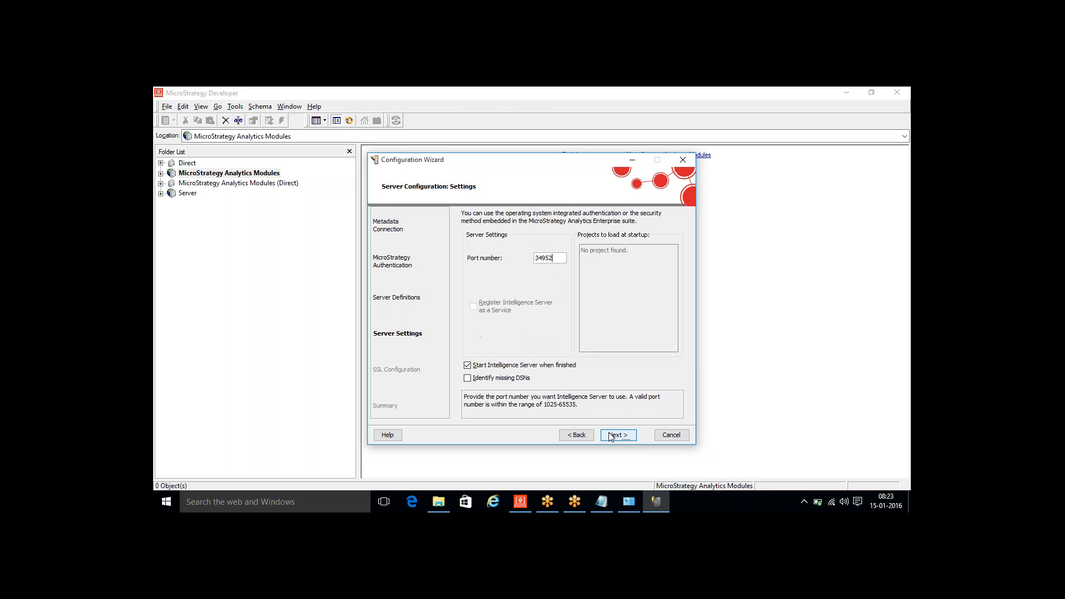
- Accept port 34952 with server start when finished, leave SSL unconfigured, run the Intelligence Server configuration, and close its summary
{"action": "left_click", "coordinate": [610, 436]}
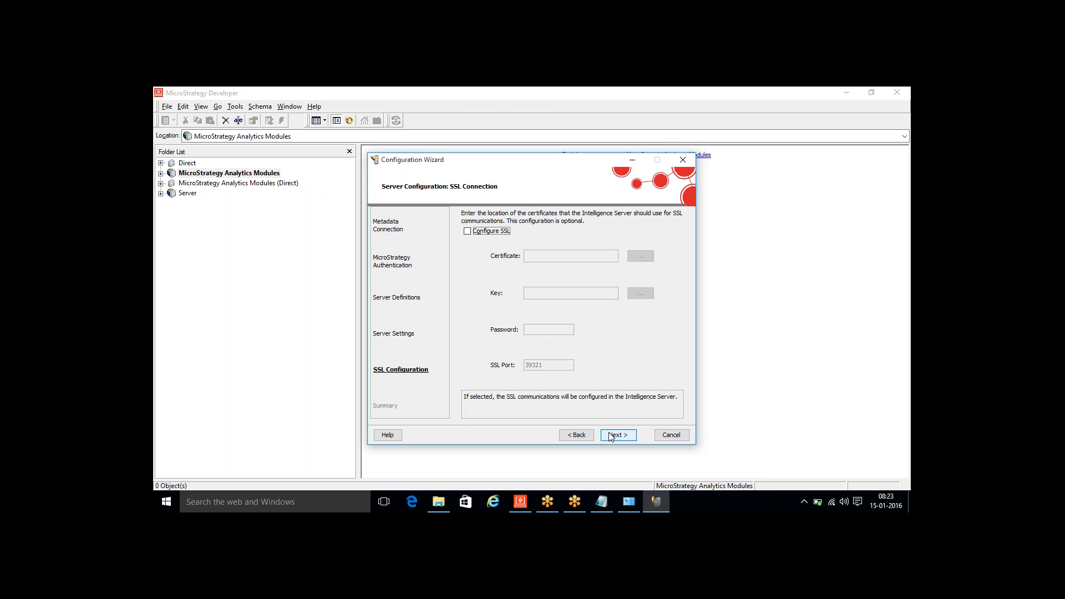
{"action": "left_click", "coordinate": [610, 436]}
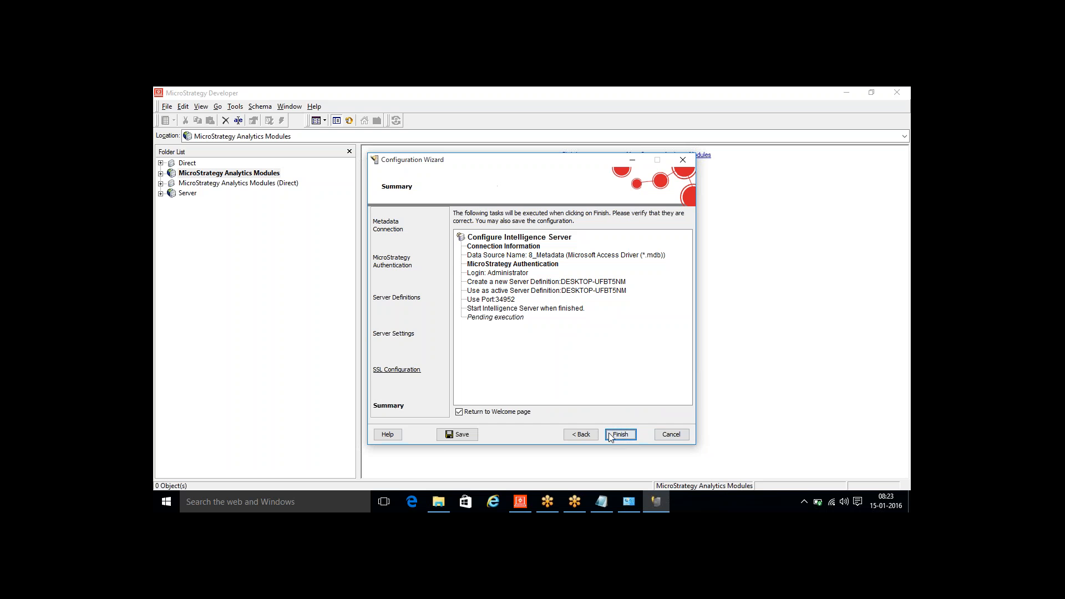
{"action": "left_click", "coordinate": [620, 434]}
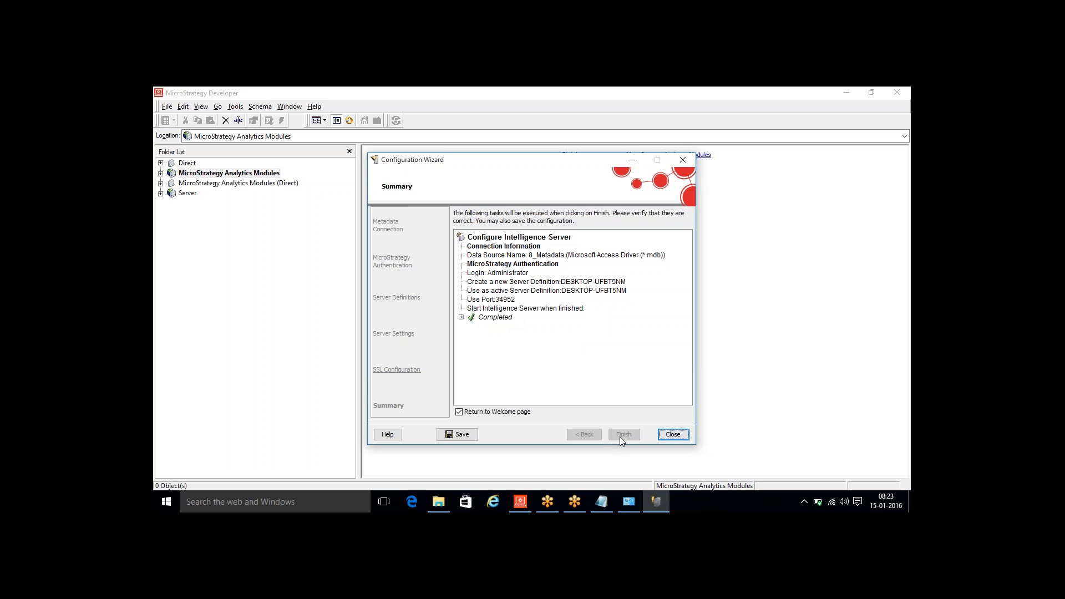
{"action": "left_click", "coordinate": [672, 434]}
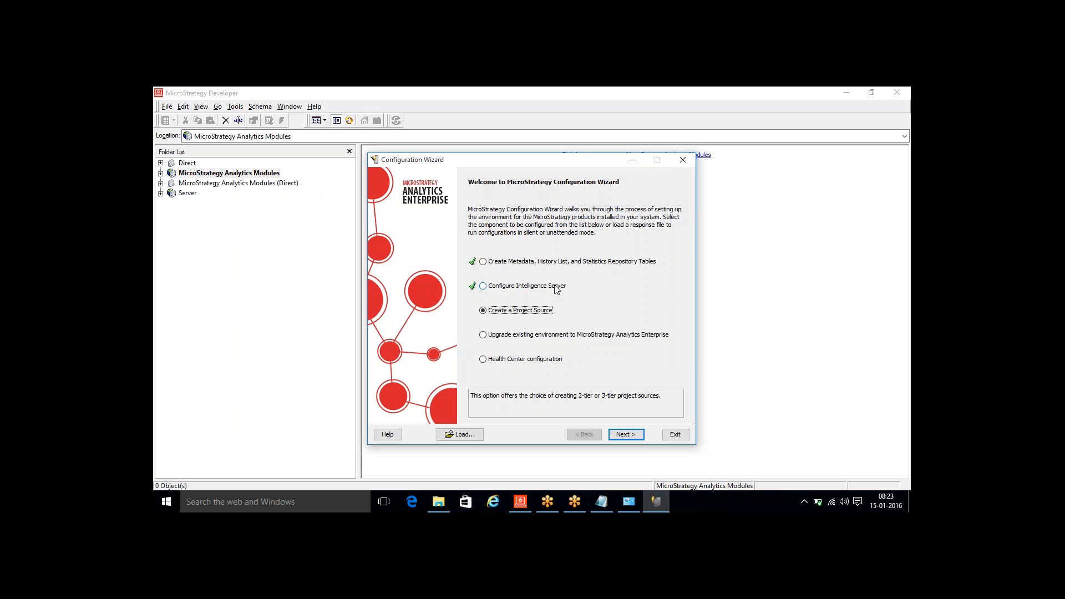
- Minimize the wizard, add the heading "3) Project Sources" to the Notepad notes, and return to MicroStrategy Developer
{"action": "left_click", "coordinate": [632, 159]}
{"action": "left_click", "coordinate": [601, 503]}
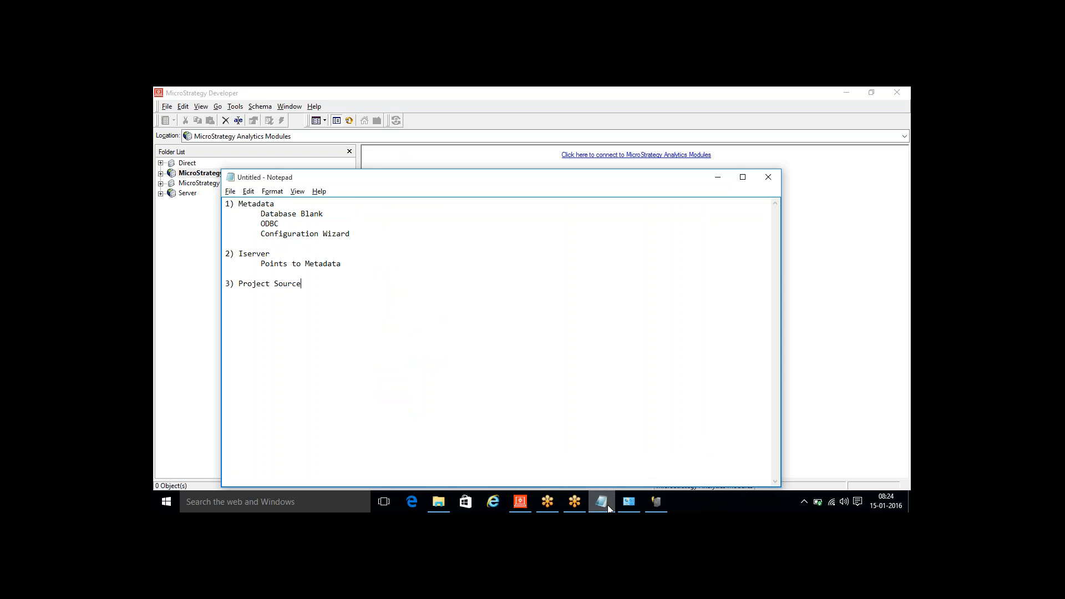
{"action": "left_click", "coordinate": [198, 342]}
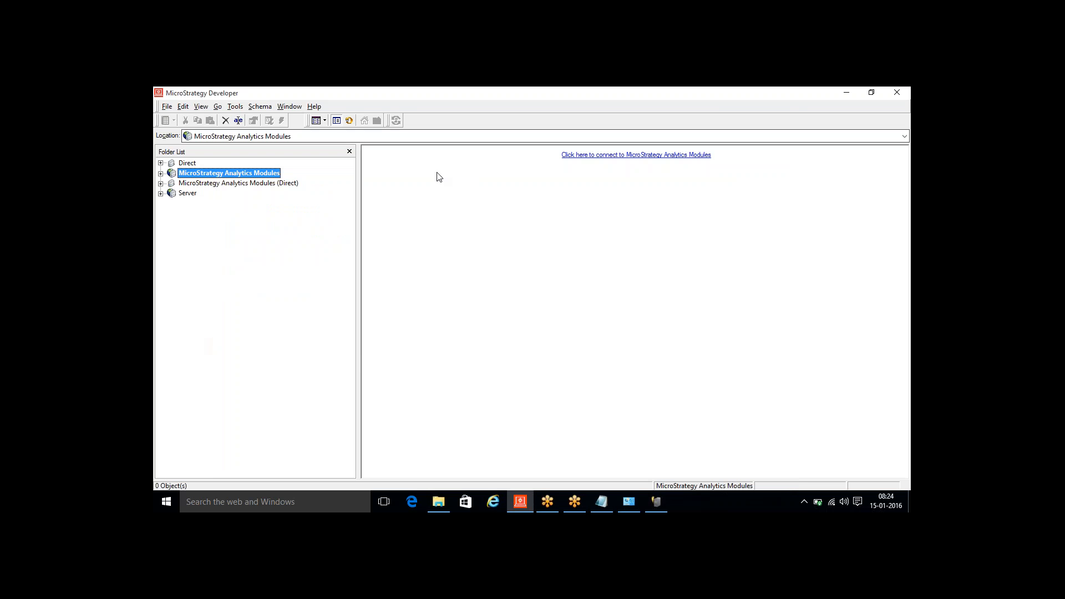
- Delete the Server and Direct project sources from the folder list
{"action": "left_click", "coordinate": [188, 194]}
{"action": "key", "text": "Delete"}
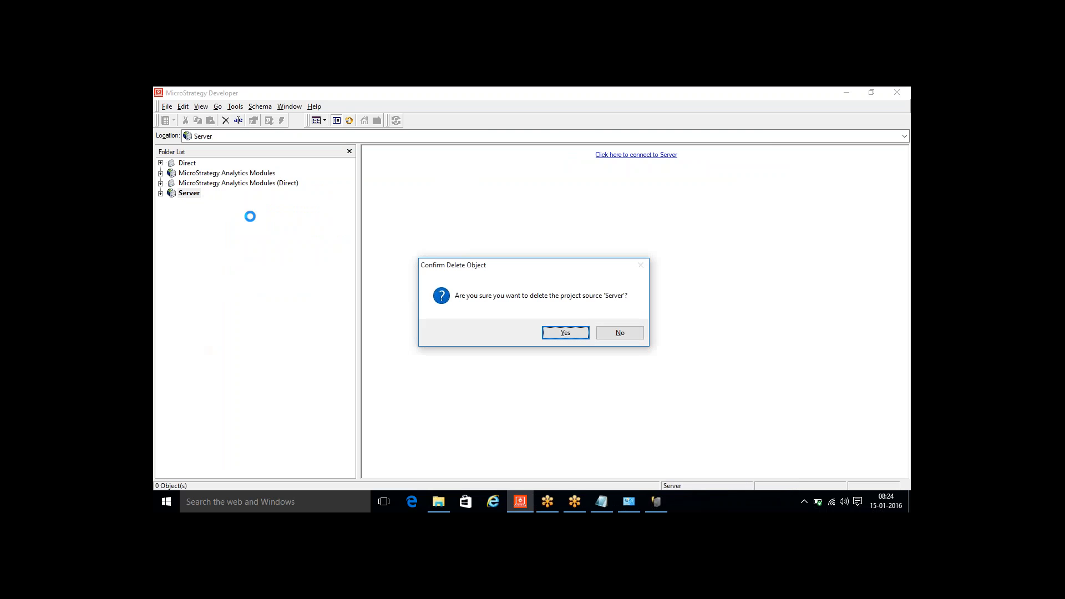
{"action": "left_click", "coordinate": [564, 331]}
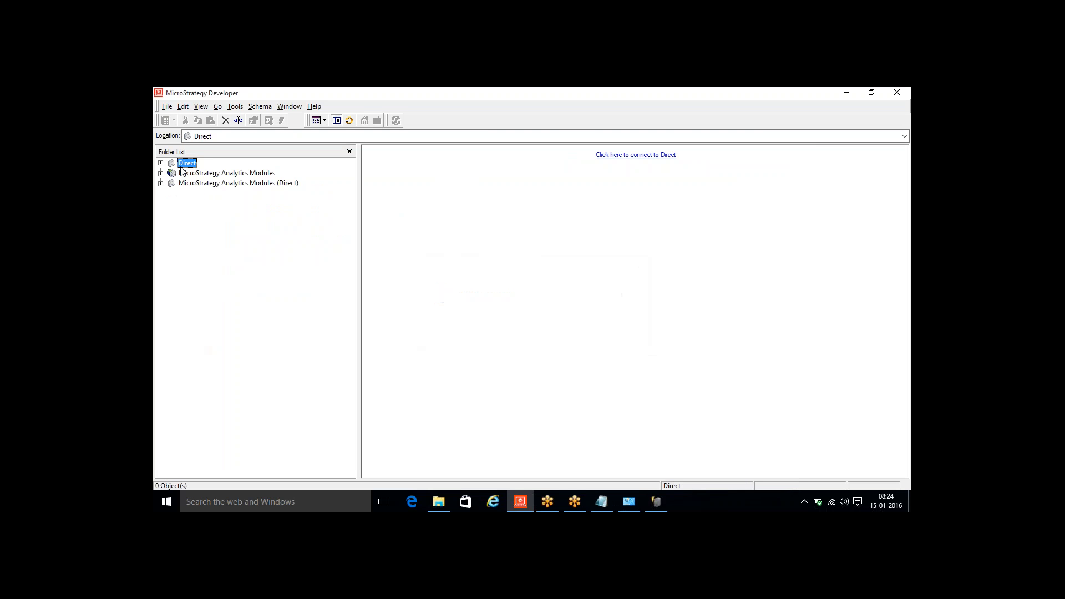
{"action": "key", "text": "Delete"}
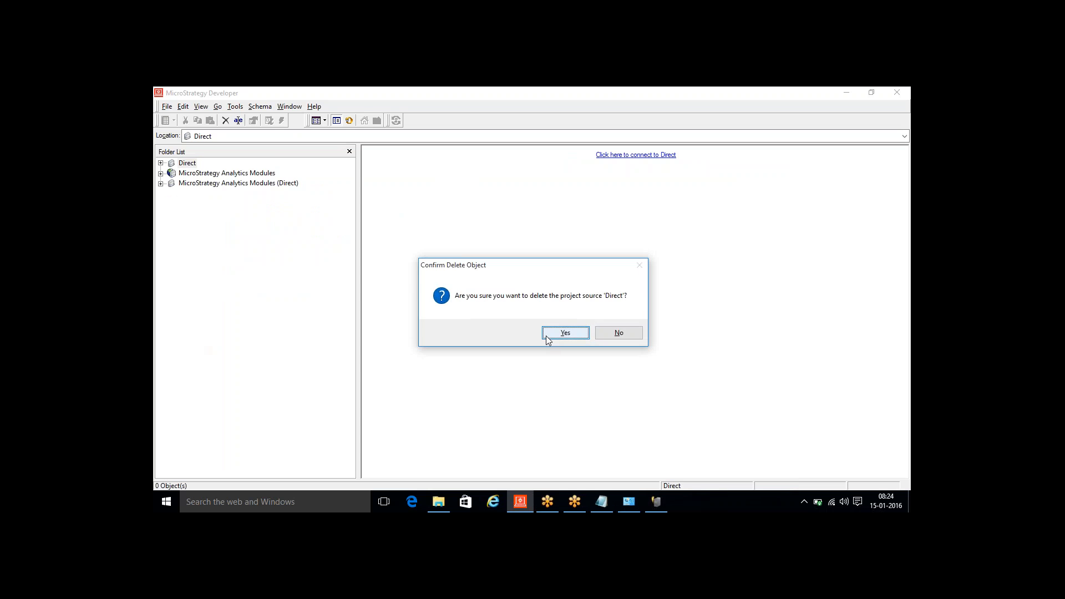
{"action": "left_click", "coordinate": [544, 339]}
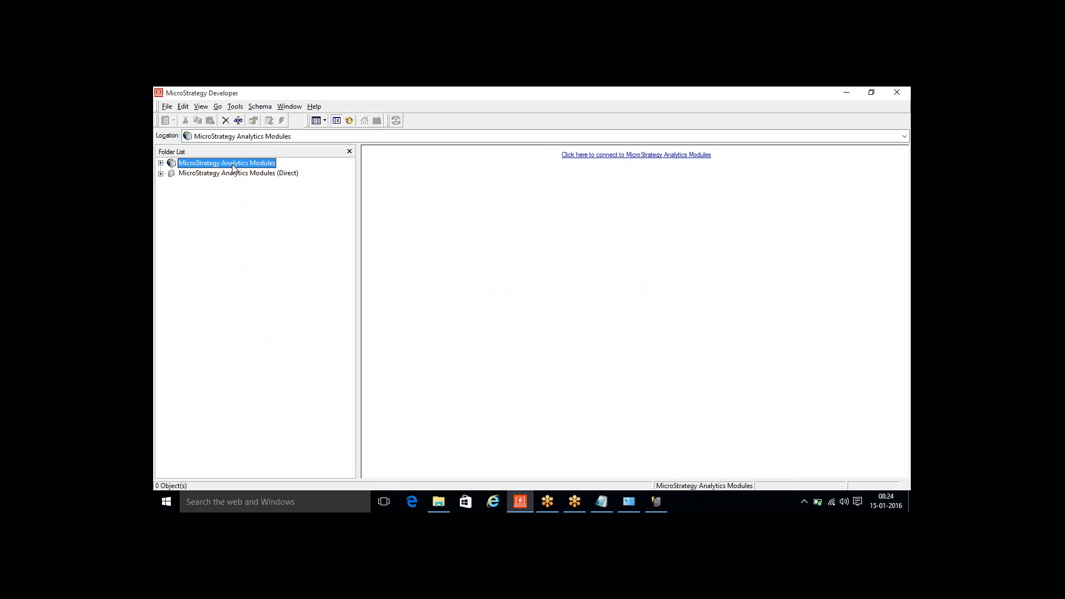
- List "2 Tier / Direct" and "3 Tier / Server" under Project Sources in the Notepad notes
{"action": "left_click", "coordinate": [600, 505]}
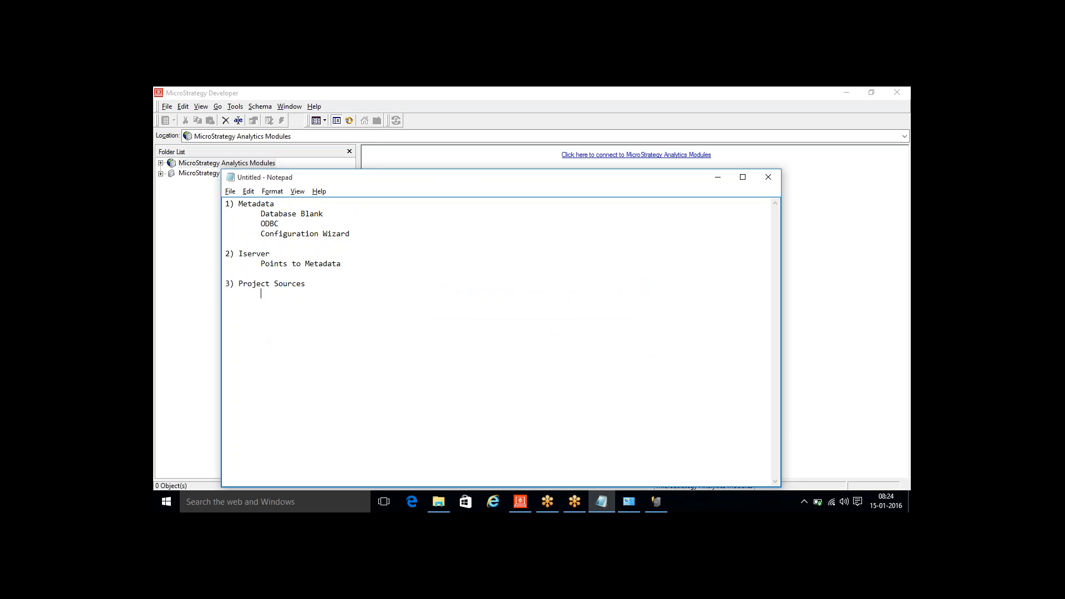
{"action": "type", "text": "To"}
{"action": "key", "text": "BackSpace"}
{"action": "type", "text": "ier "}
{"action": "type", "text": "/ Direc"}
{"action": "type", "text": "t"}
{"action": "key", "text": "Return"}
{"action": "key", "text": "Tab"}
{"action": "type", "text": "3 Tier / Server"}
{"action": "left_click", "coordinate": [847, 101]}
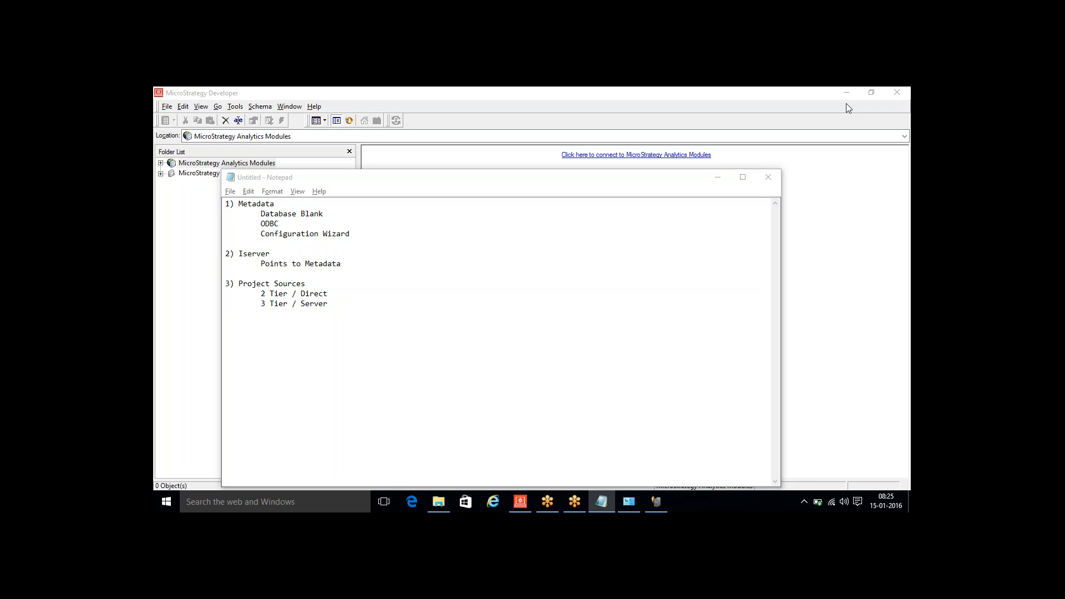
- Append ">> Direct point to MD" to the 2 Tier line and ">> Point to Serve >> pointing to MD" to the 3 Tier line
{"action": "left_click", "coordinate": [357, 294]}
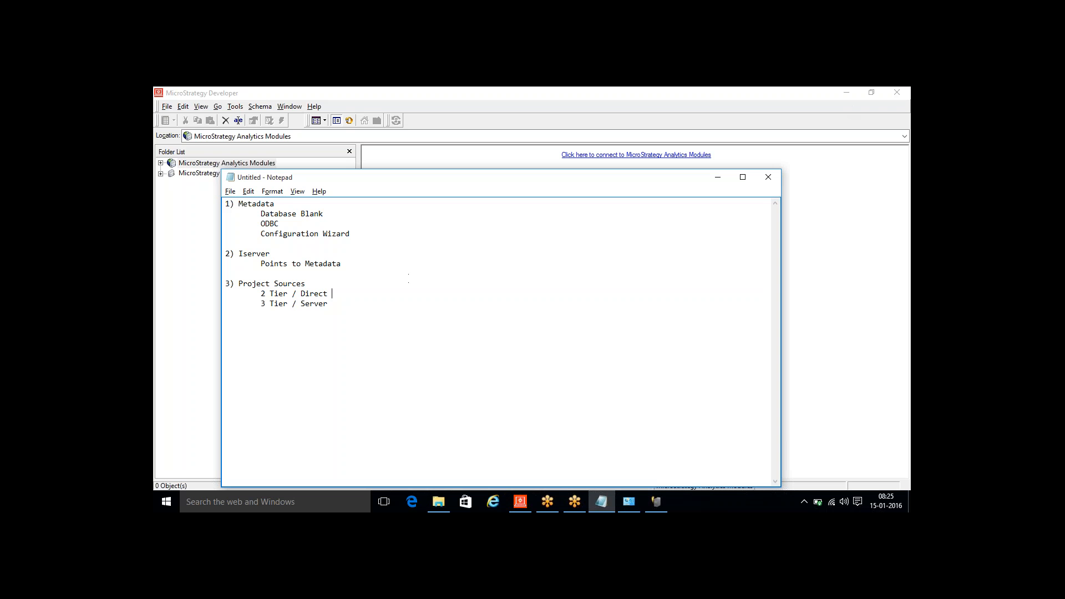
{"action": "type", "text": ">>"}
{"action": "type", "text": "Direc"}
{"action": "type", "text": "t point to M"}
{"action": "type", "text": "D \t3 Tier / Server "}
{"action": "type", "text": ">>"}
{"action": "type", "text": "Point "}
{"action": "type", "text": "to Serve "}
{"action": "type", "text": ">> point "}
{"action": "type", "text": "ing to MD"}
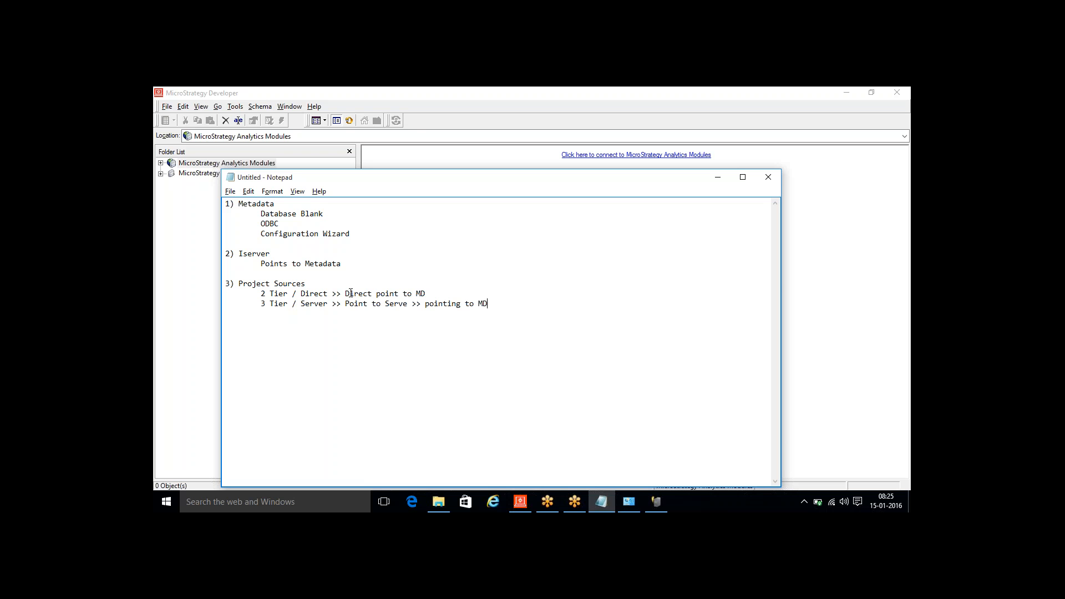
- Highlight "Direct point to MD" in the notes, followed by both the 2 Tier and 3 Tier lines
{"action": "left_click_drag", "start_coordinate": [345, 293], "coordinate": [427, 294]}
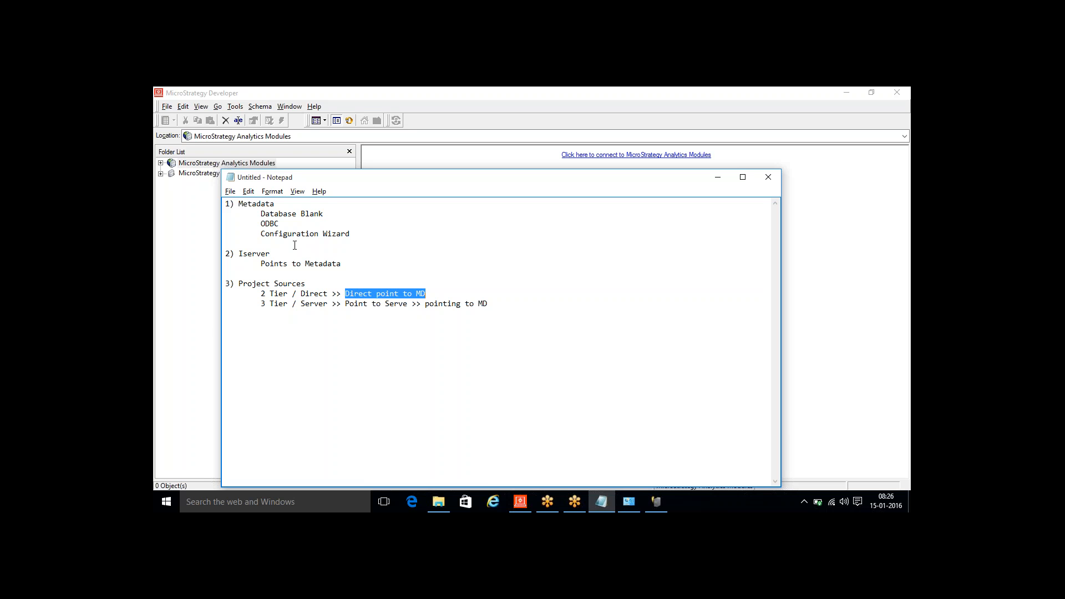
{"action": "left_click", "coordinate": [259, 293]}
{"action": "left_click_drag", "start_coordinate": [259, 293], "coordinate": [510, 312]}
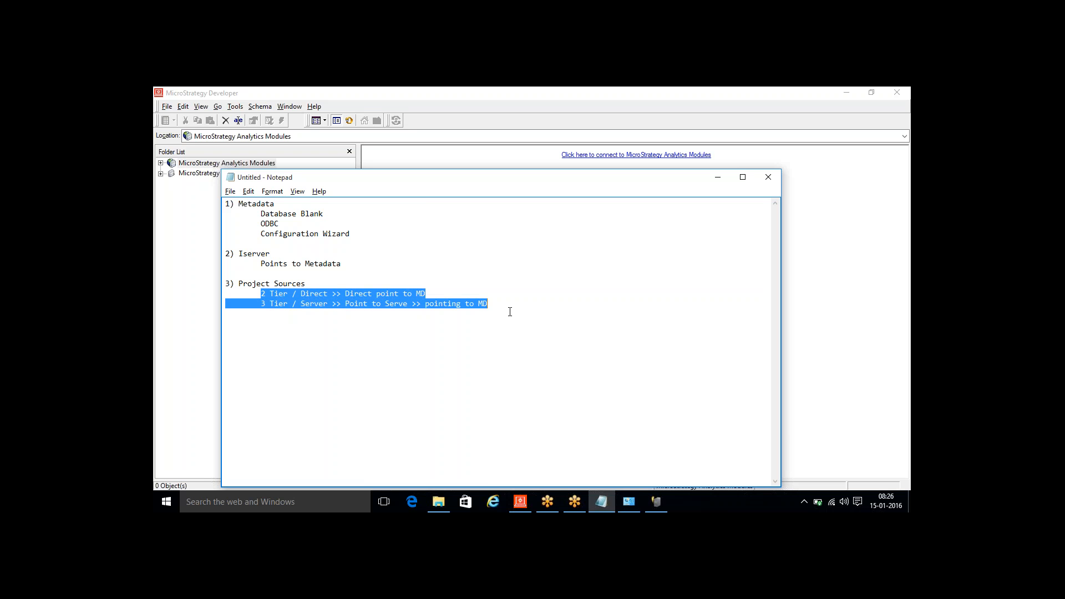
{"action": "left_click", "coordinate": [440, 295]}
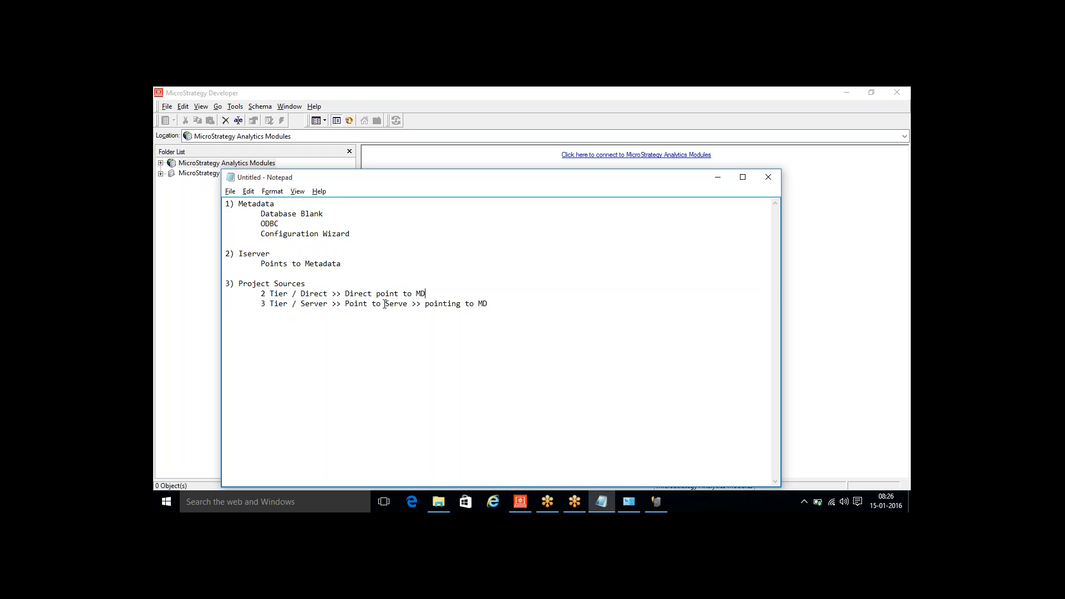
- Correct "Serve" to "Server" in the 3 Tier line, highlight the Iserver item, and minimize the notes
{"action": "left_click", "coordinate": [407, 304]}
{"action": "type", "text": "r"}
{"action": "left_click_drag", "start_coordinate": [344, 263], "coordinate": [227, 244]}
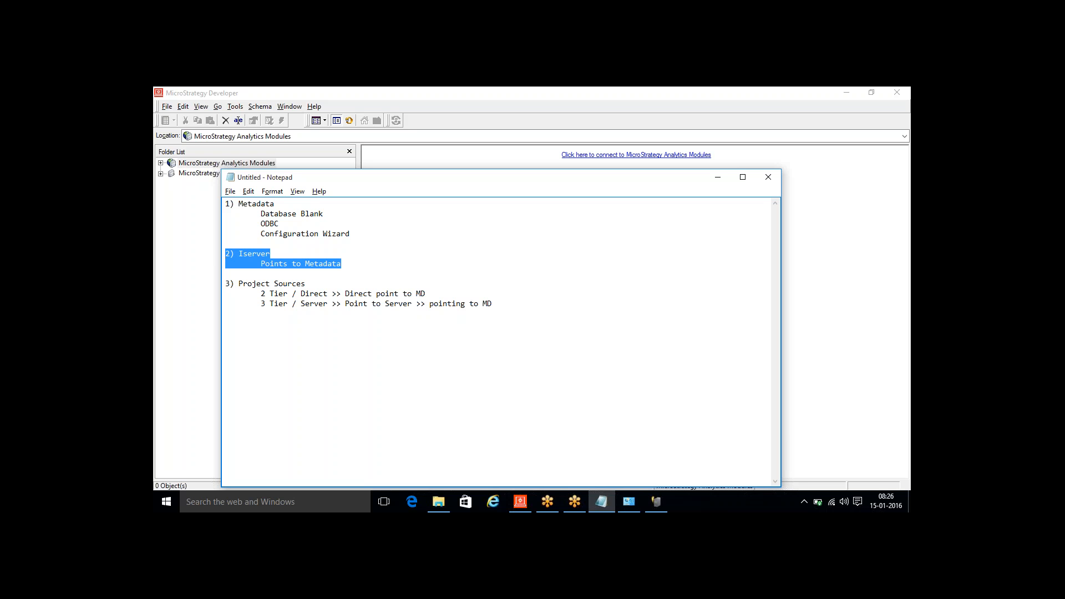
{"action": "left_click", "coordinate": [718, 177]}
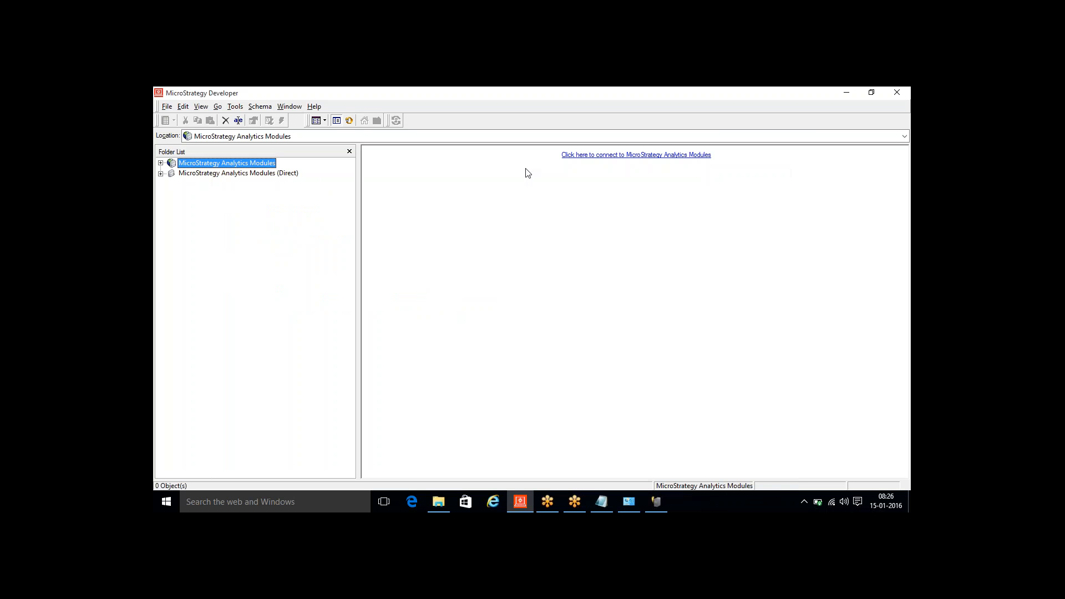
- Start a new project source named "2 Tier" with its connection mode set to Direct
{"action": "right_click", "coordinate": [210, 175]}
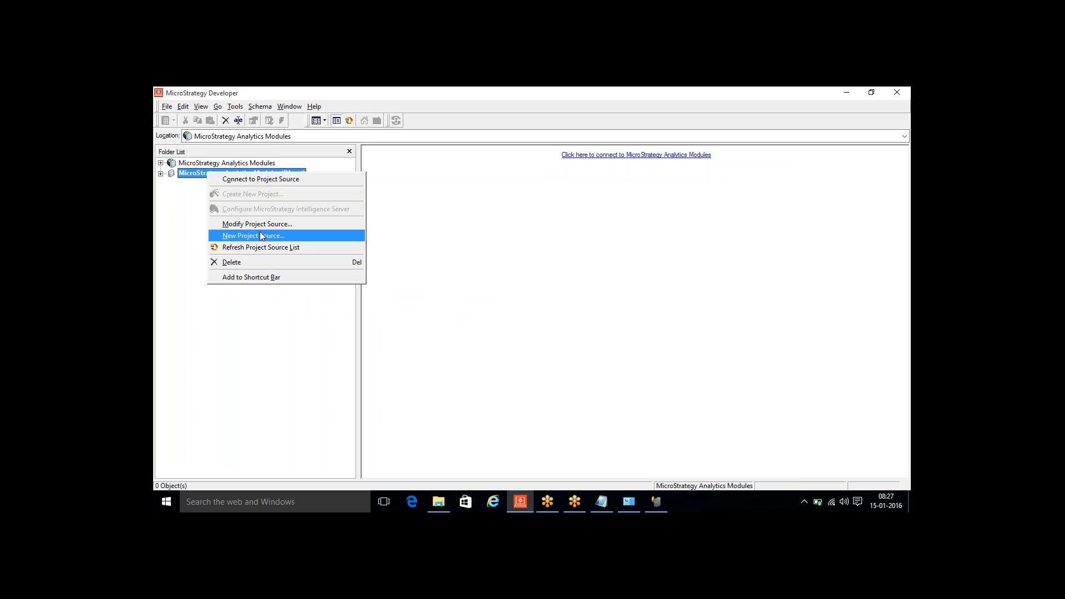
{"action": "left_click", "coordinate": [295, 235]}
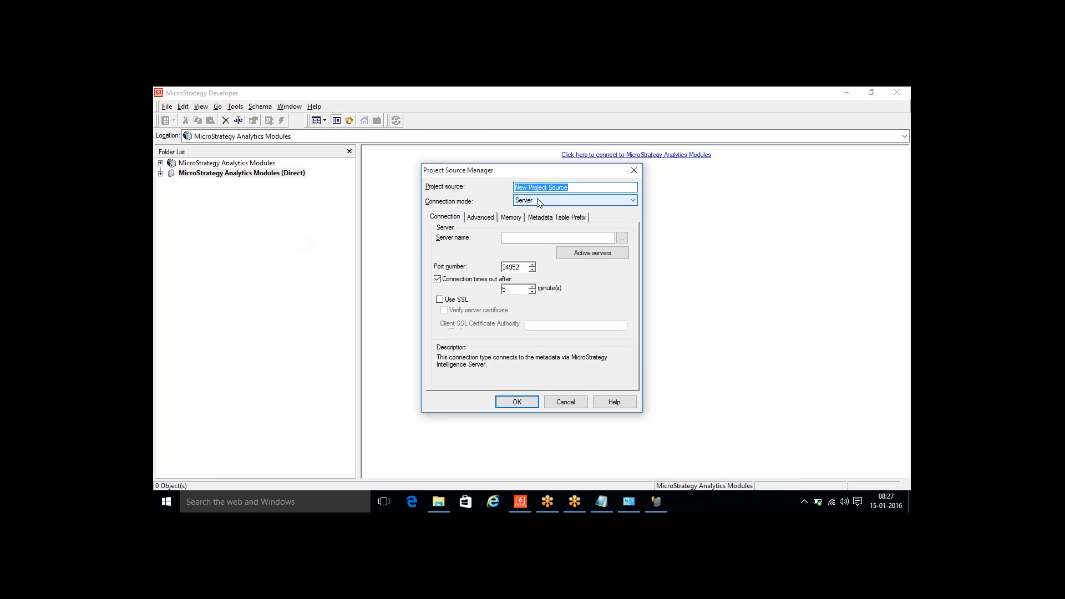
{"action": "type", "text": "Dir"}
{"action": "key", "text": "BackSpace"}
{"action": "key", "text": "BackSpace"}
{"action": "type", "text": "2 Tier"}
{"action": "left_click", "coordinate": [541, 203]}
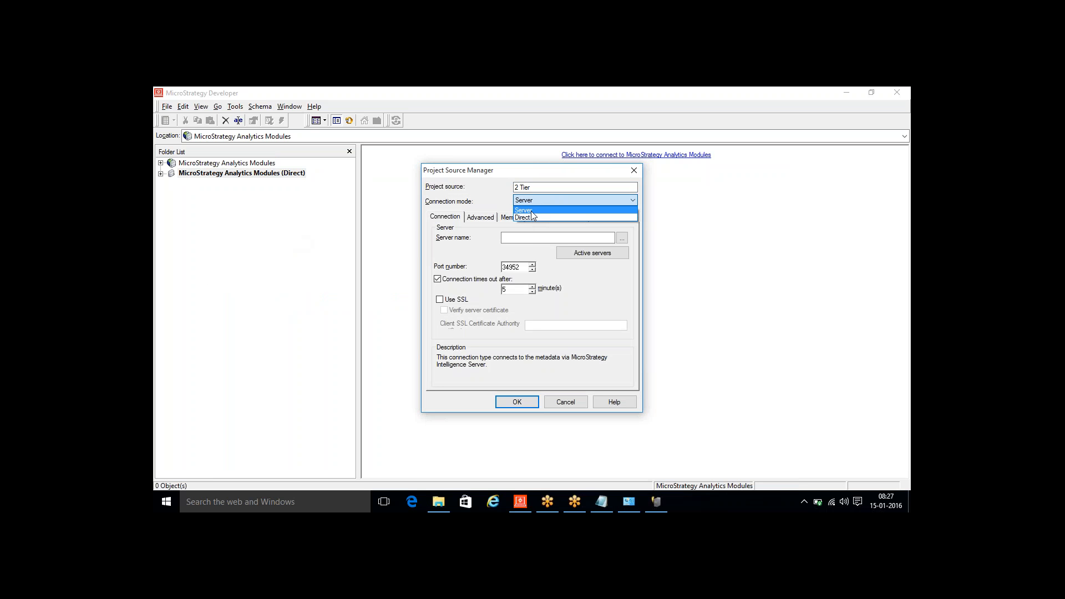
{"action": "left_click", "coordinate": [530, 218]}
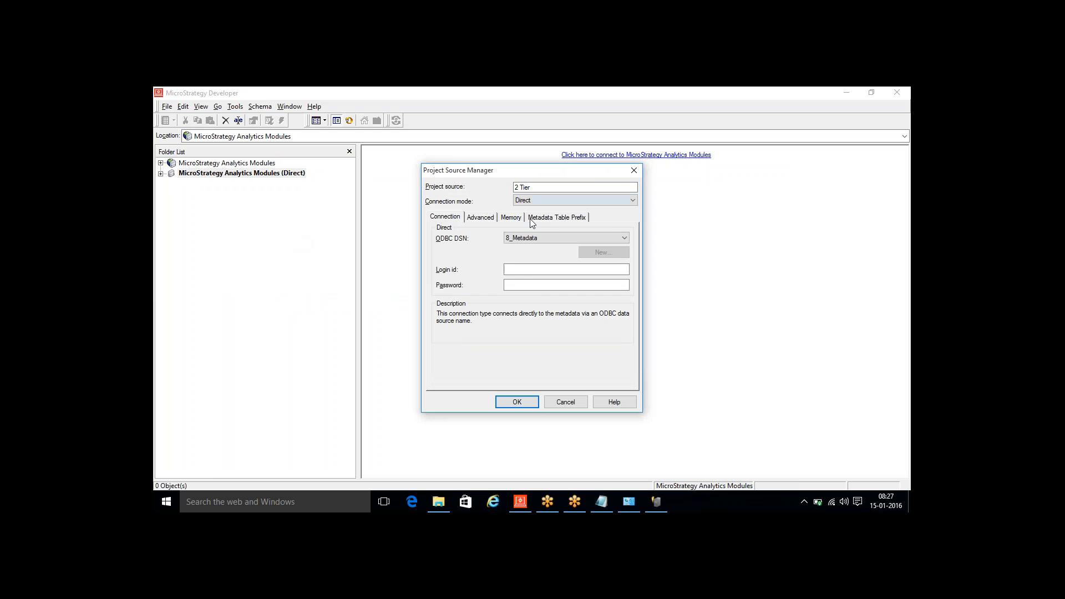
- Select the 8_Metadata ODBC DSN for the 2 Tier source and save it with the login and password left empty
{"action": "left_click", "coordinate": [530, 238]}
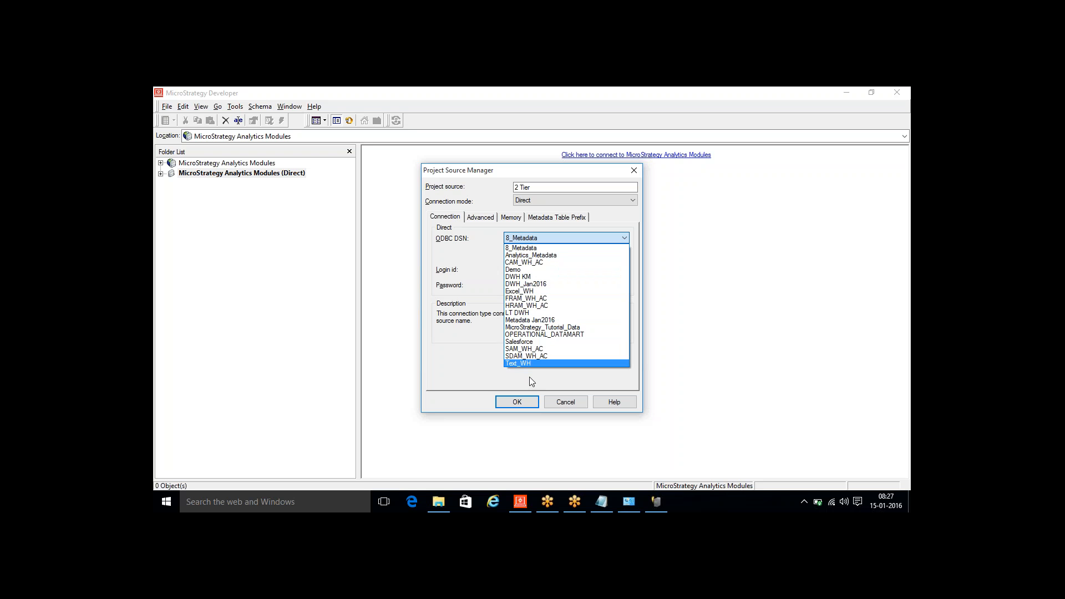
{"action": "left_click", "coordinate": [517, 249]}
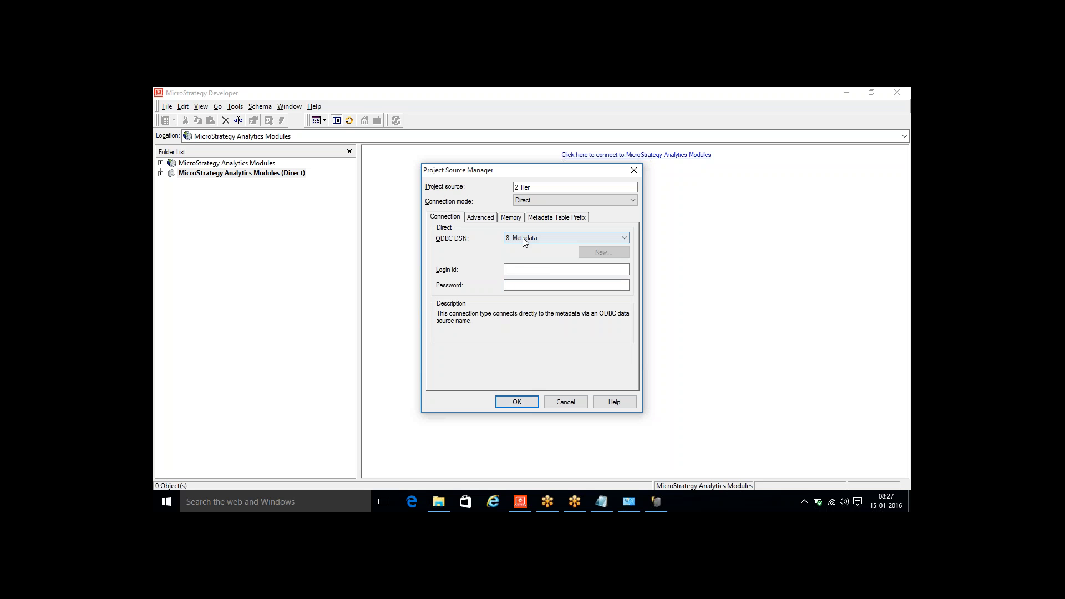
{"action": "left_click", "coordinate": [527, 402]}
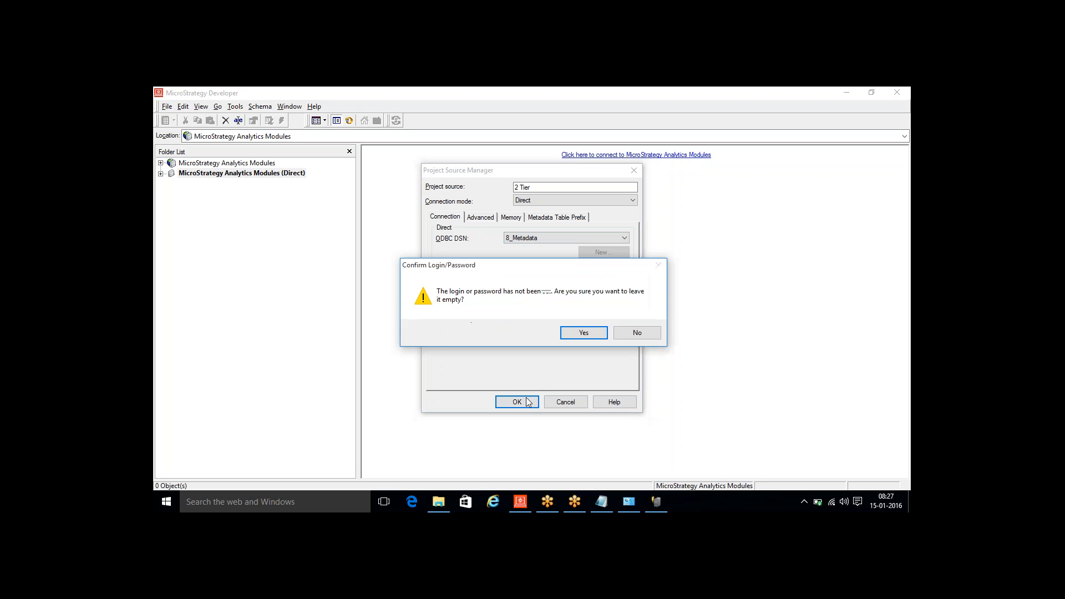
{"action": "left_click", "coordinate": [589, 334]}
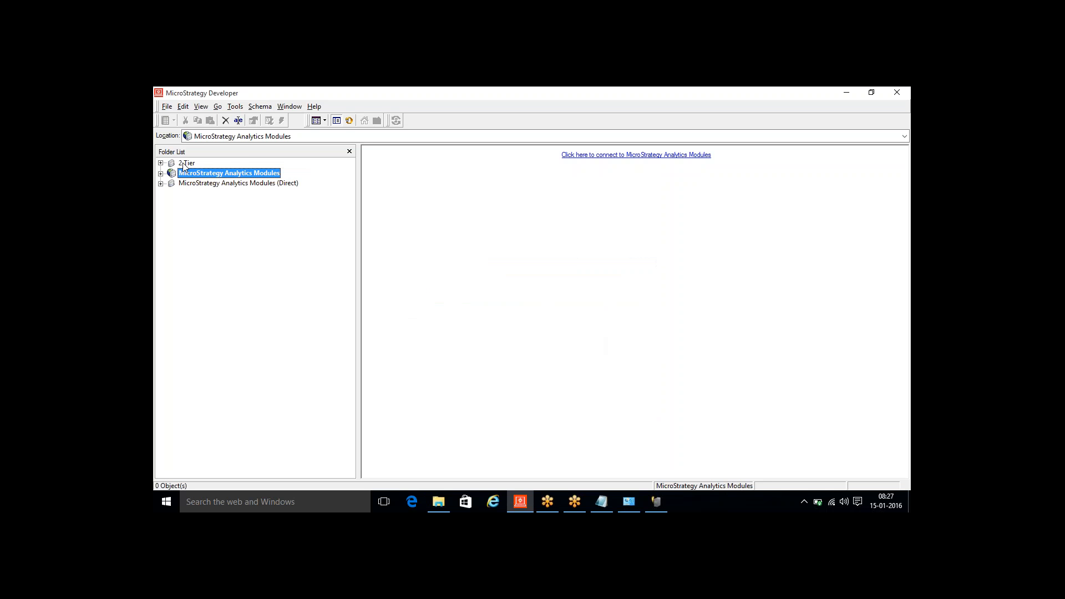
- Create a project source named "3 Tier" in Server mode using the active server DESKTOP-UFBT5NM, and select it in the folder list
{"action": "right_click", "coordinate": [189, 183]}
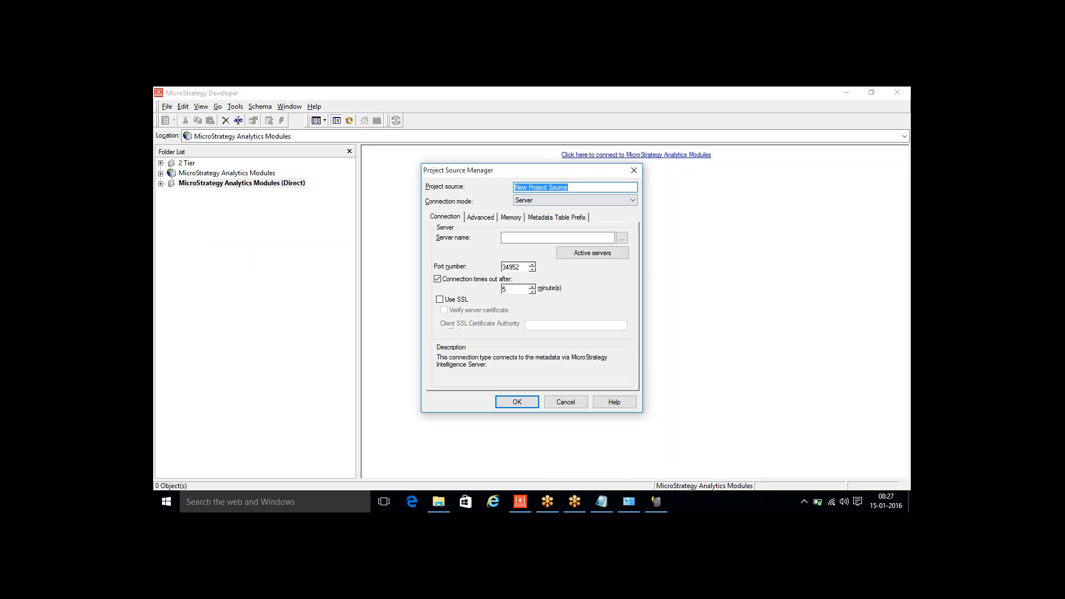
{"action": "type", "text": "3 Tier"}
{"action": "left_click", "coordinate": [592, 252]}
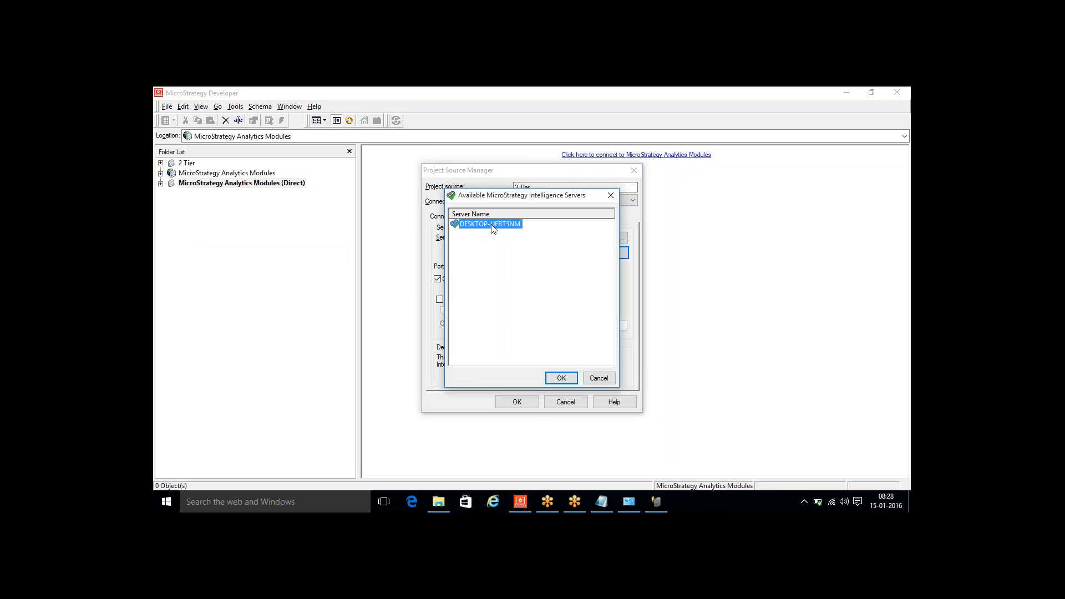
{"action": "left_click", "coordinate": [561, 378]}
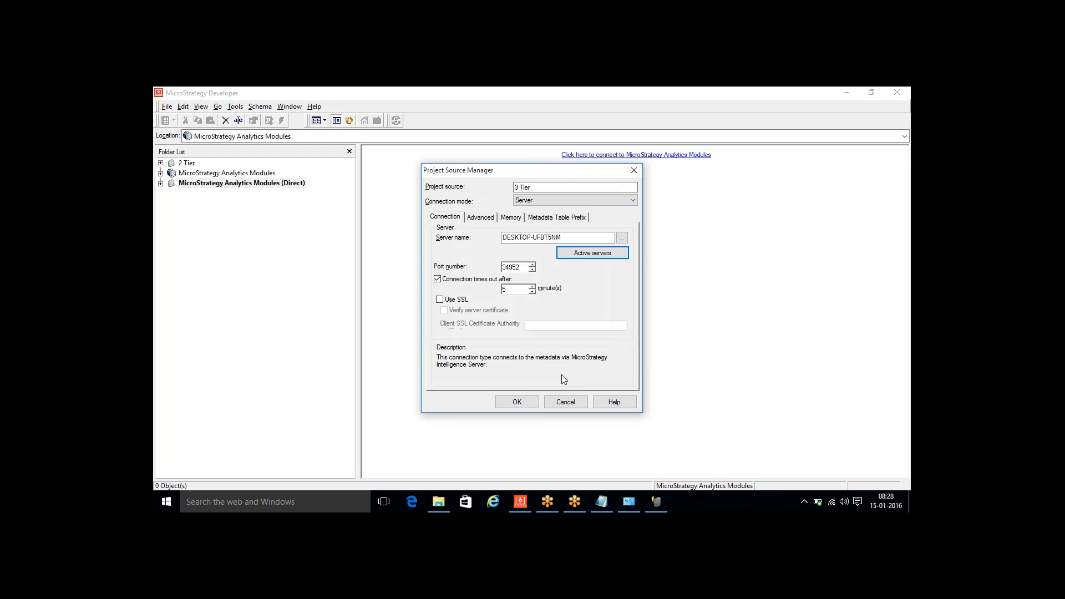
{"action": "left_click", "coordinate": [525, 403]}
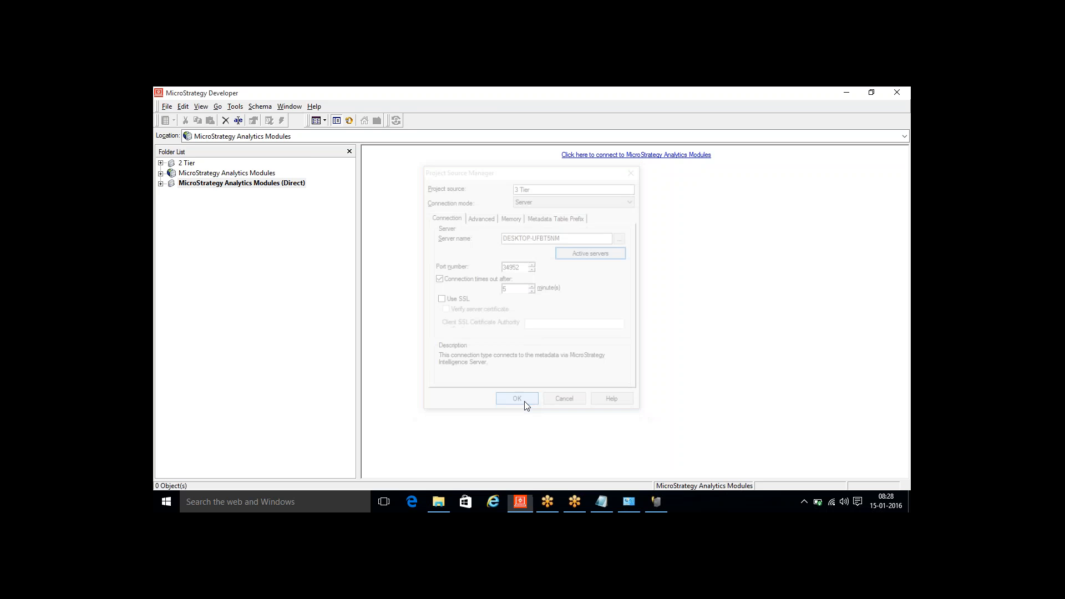
{"action": "left_click", "coordinate": [189, 175]}
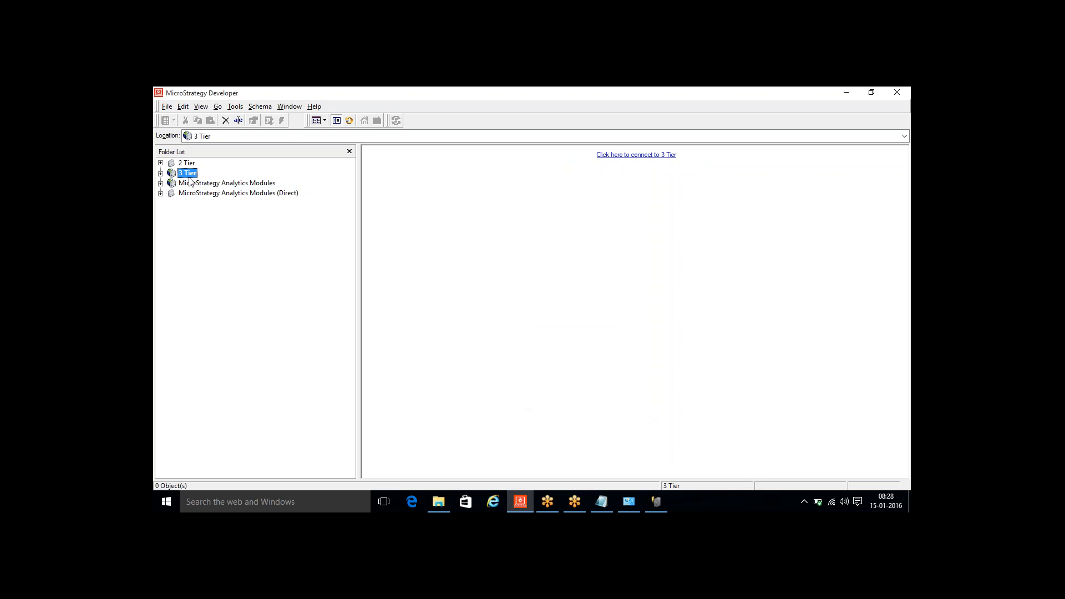
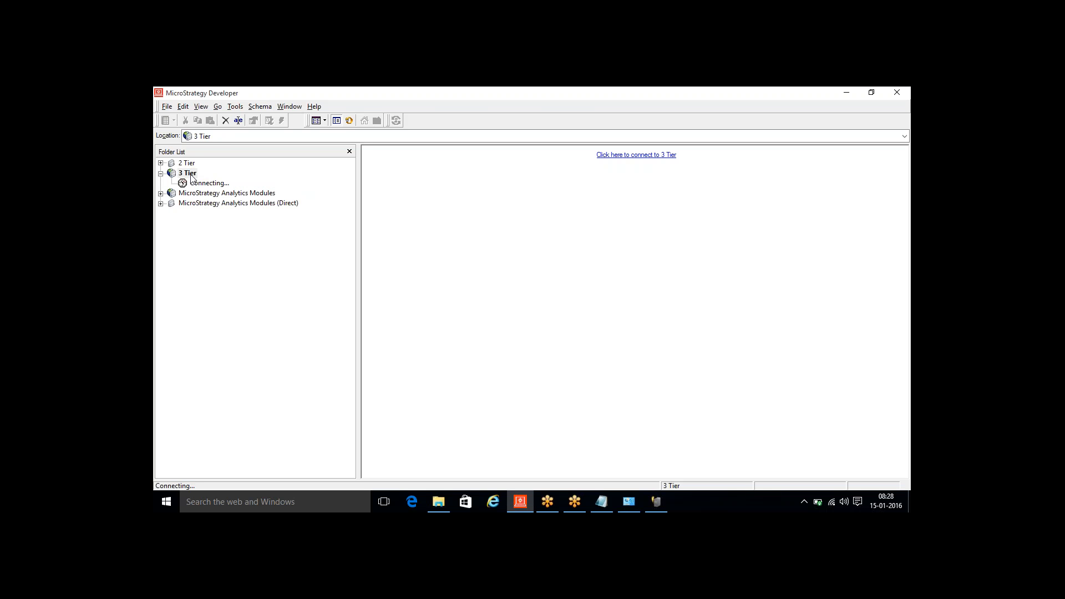
- Connect to the 3 Tier project source with the administrator login and dismiss the projects notice
{"action": "double_click", "coordinate": [192, 176]}
{"action": "type", "text": "administrator"}
{"action": "key", "text": "Return"}
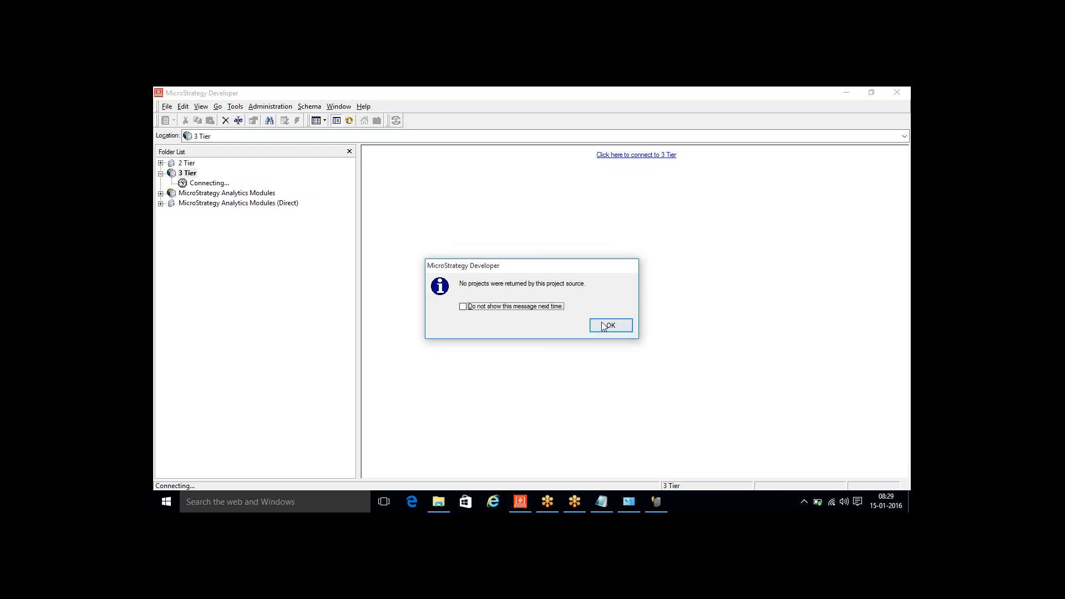
{"action": "left_click", "coordinate": [610, 325]}
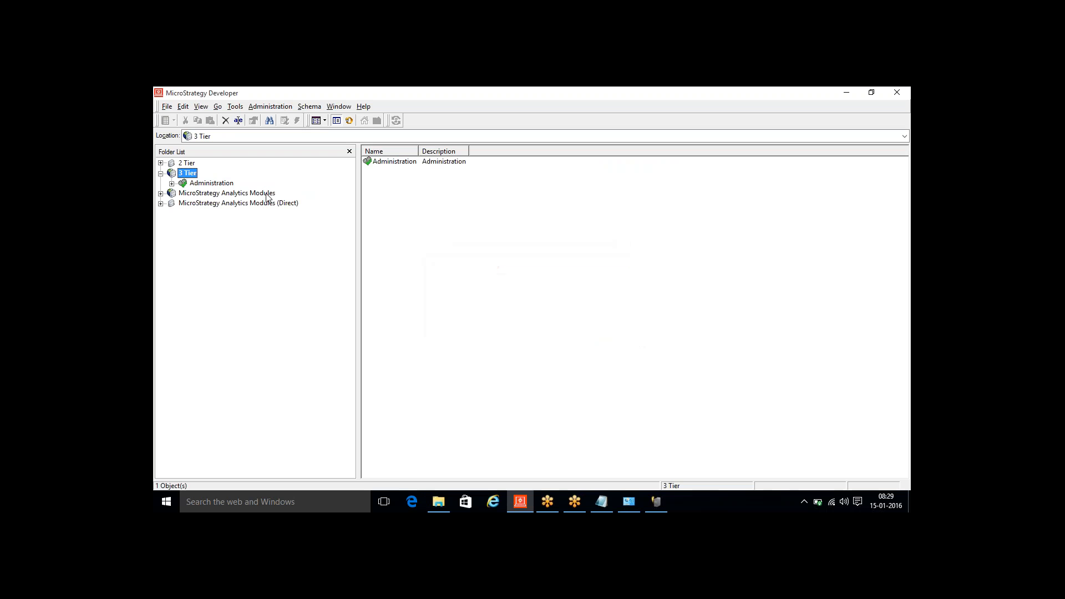
- Connect to the 2 Tier project source with the administrator login and dismiss the projects notice
{"action": "double_click", "coordinate": [191, 165]}
{"action": "type", "text": "administrator"}
{"action": "key", "text": "Return"}
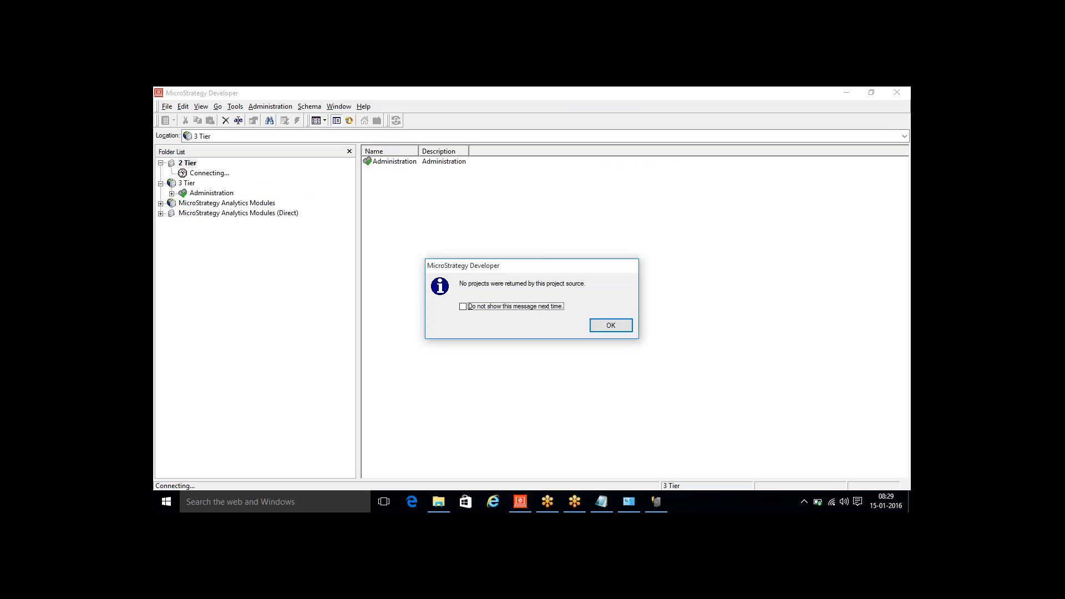
{"action": "left_click", "coordinate": [625, 329]}
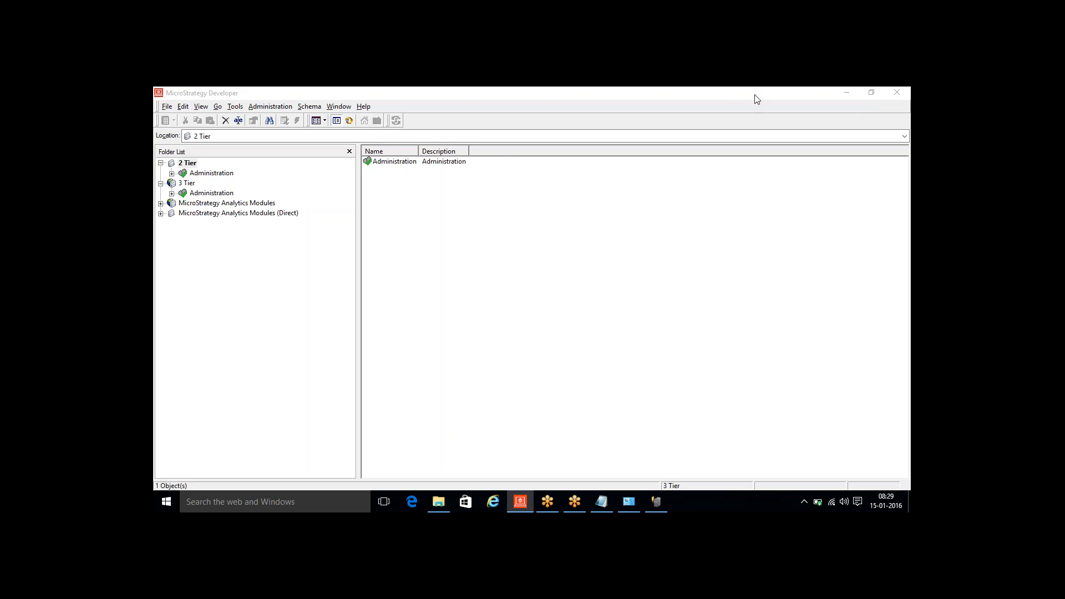
- Disconnect from the 2 Tier project source and open the Administration folder under 3 Tier, dismissing the activation warning
{"action": "left_click", "coordinate": [186, 186]}
{"action": "left_click", "coordinate": [186, 164]}
{"action": "right_click", "coordinate": [186, 164]}
{"action": "left_click", "coordinate": [209, 171]}
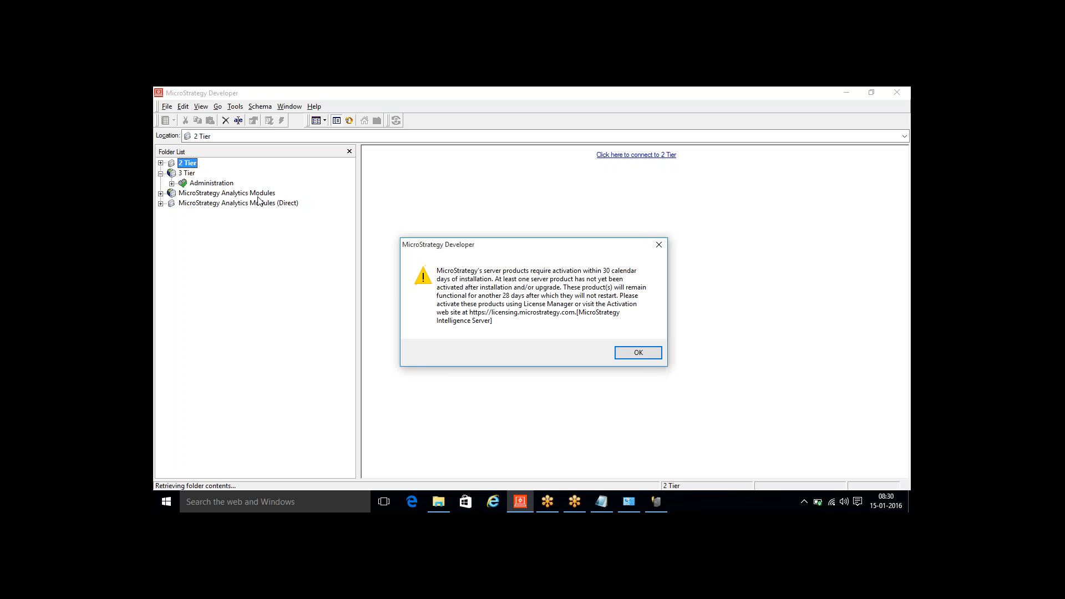
{"action": "left_click", "coordinate": [637, 358]}
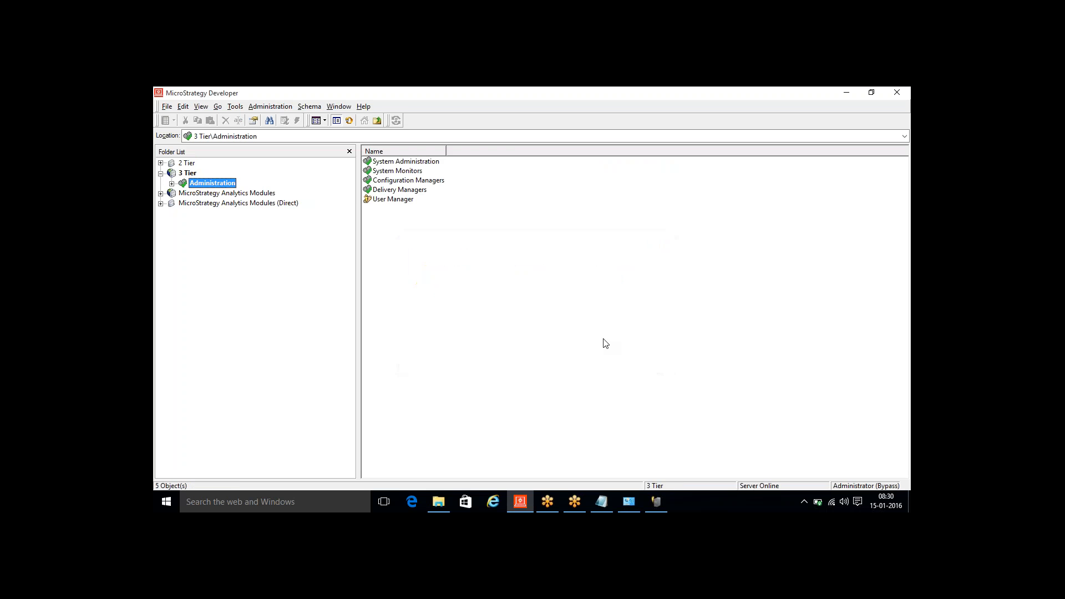
- Create a new project named "First Project" in the 3 Tier project source, keeping the other default settings
{"action": "right_click", "coordinate": [188, 177]}
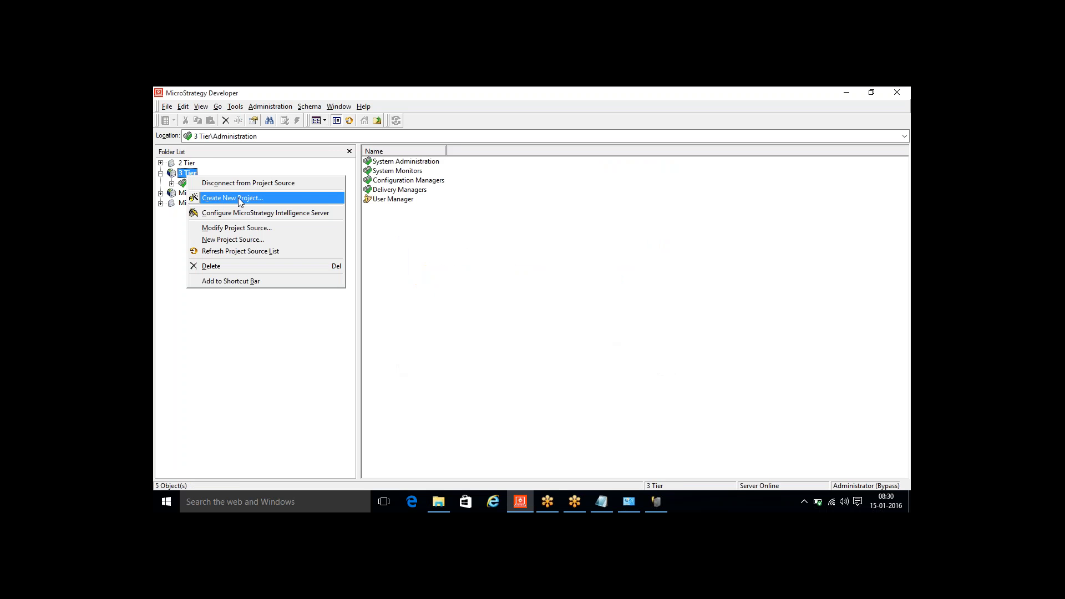
{"action": "left_click", "coordinate": [281, 199]}
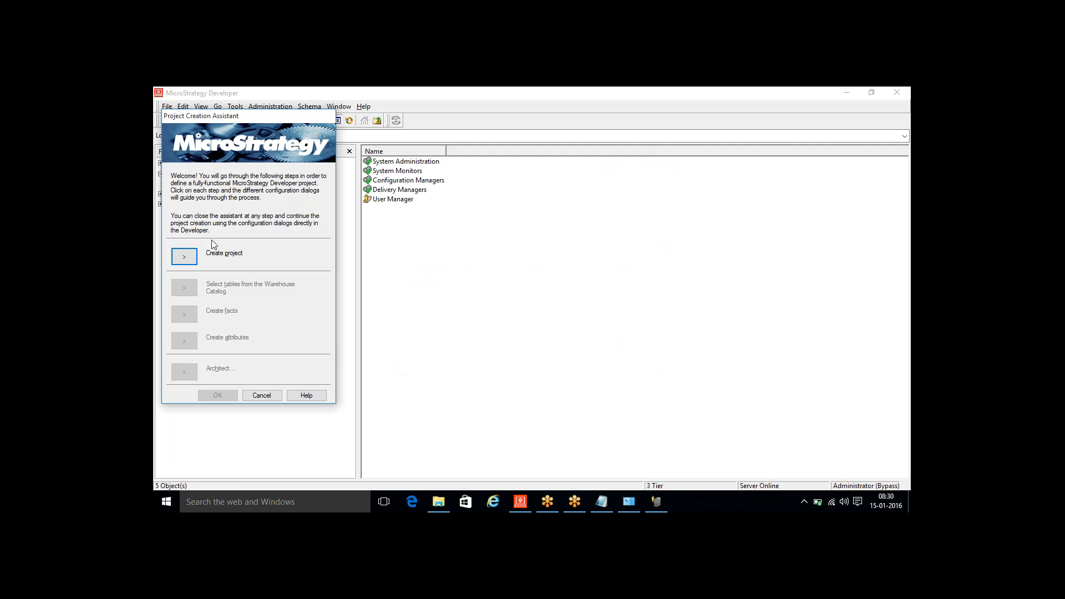
{"action": "left_click", "coordinate": [184, 258]}
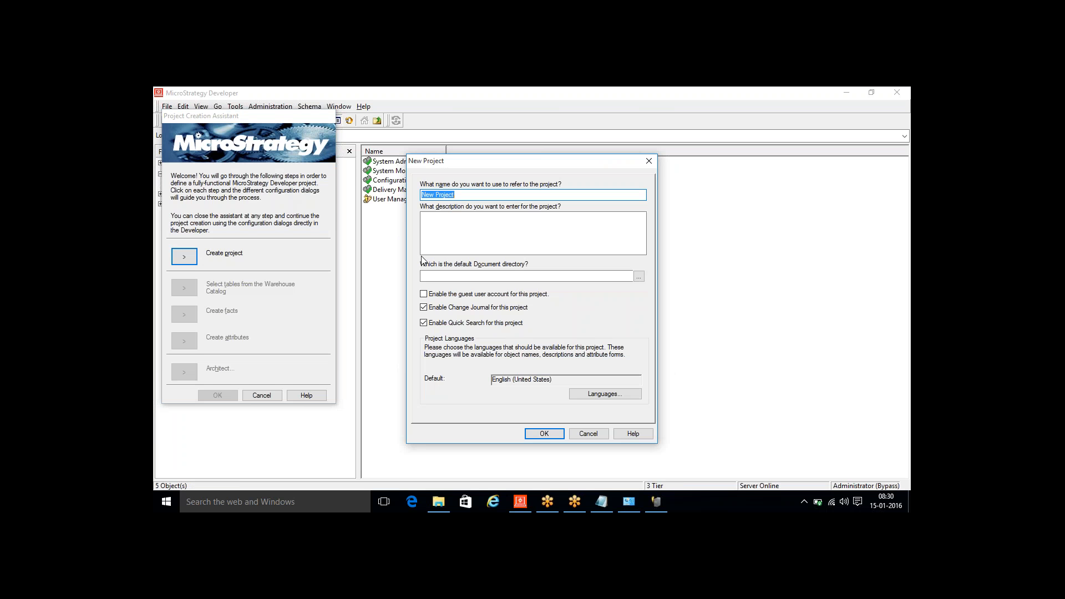
{"action": "type", "text": "First Projec"}
{"action": "left_click", "coordinate": [544, 433]}
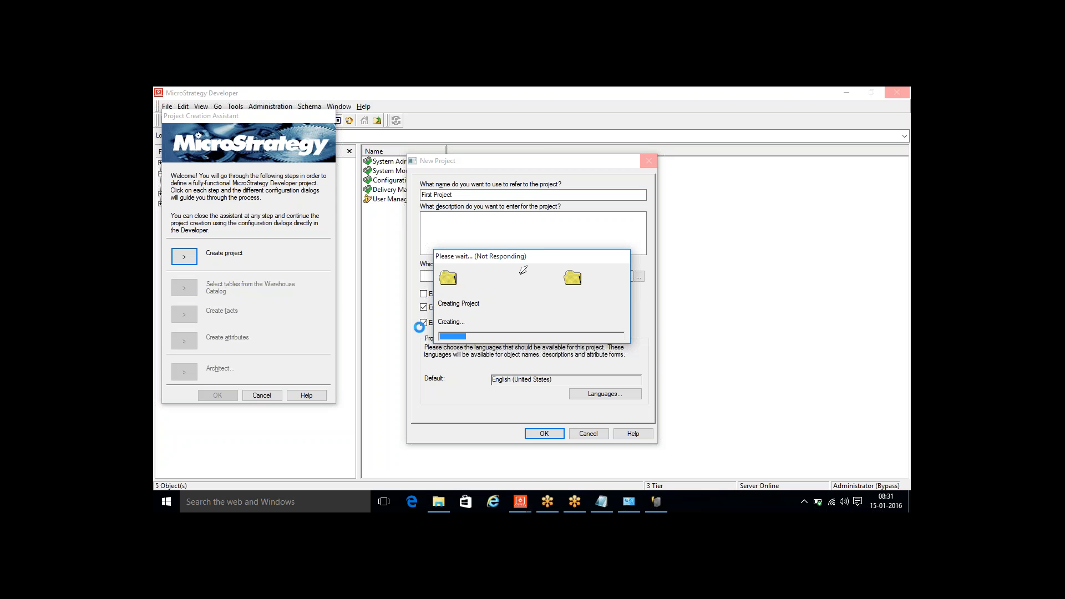
- Add the line "4) Projects" below the Project Sources item in the Notepad notes, then return to the New Project window
{"action": "left_click", "coordinate": [599, 504]}
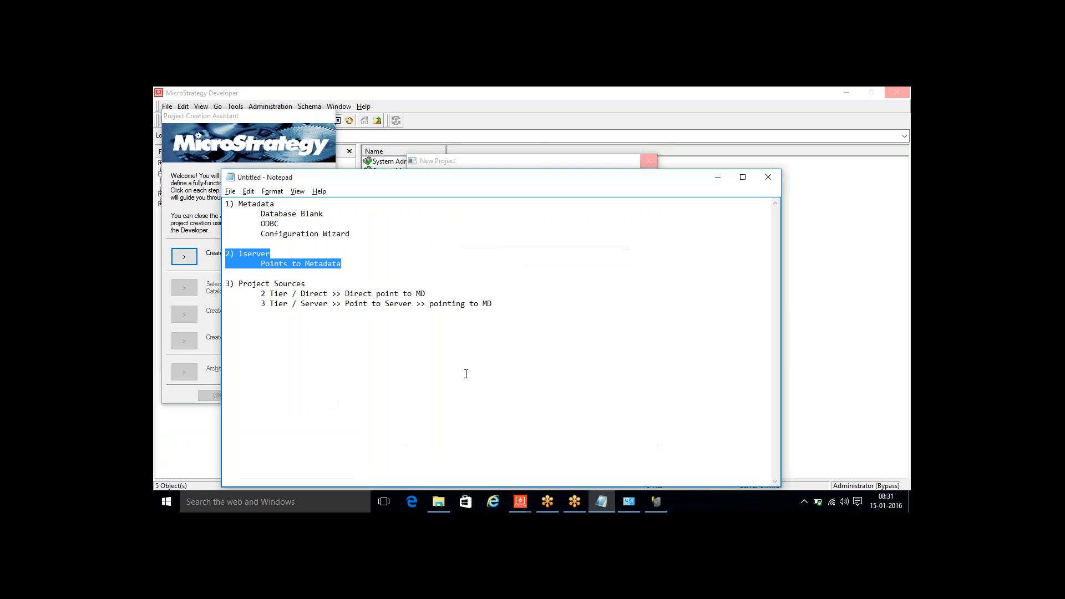
{"action": "left_click", "coordinate": [512, 304]}
{"action": "key", "text": "Return"}
{"action": "type", "text": "4) Projects"}
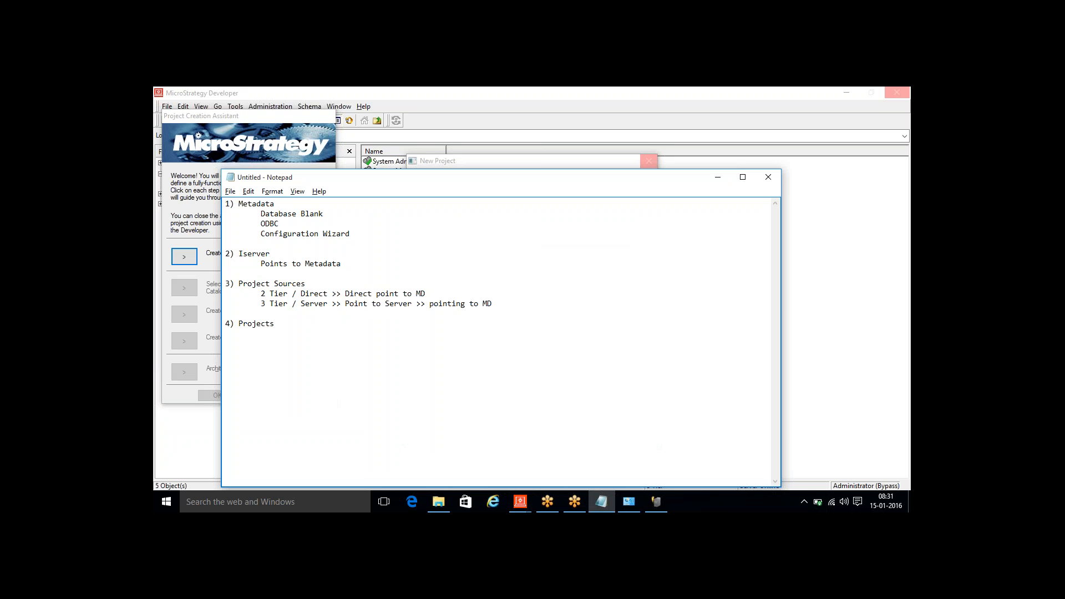
{"action": "key", "text": "alt+Tab"}
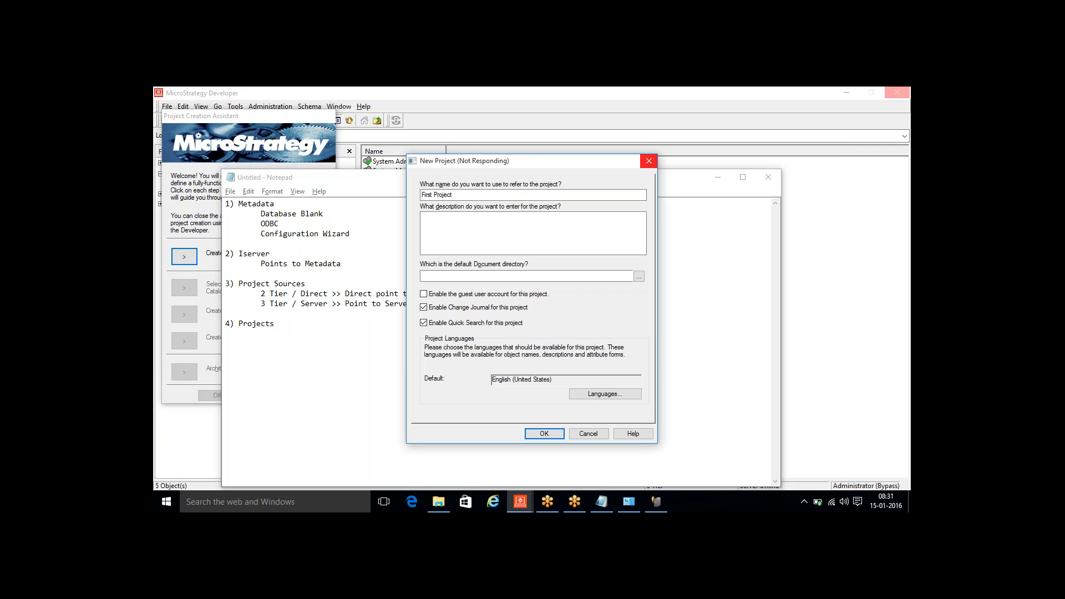
- Close the Project Creation Assistant for First Project and expand the project's Public Objects and Schema Objects folders
{"action": "left_click", "coordinate": [541, 433]}
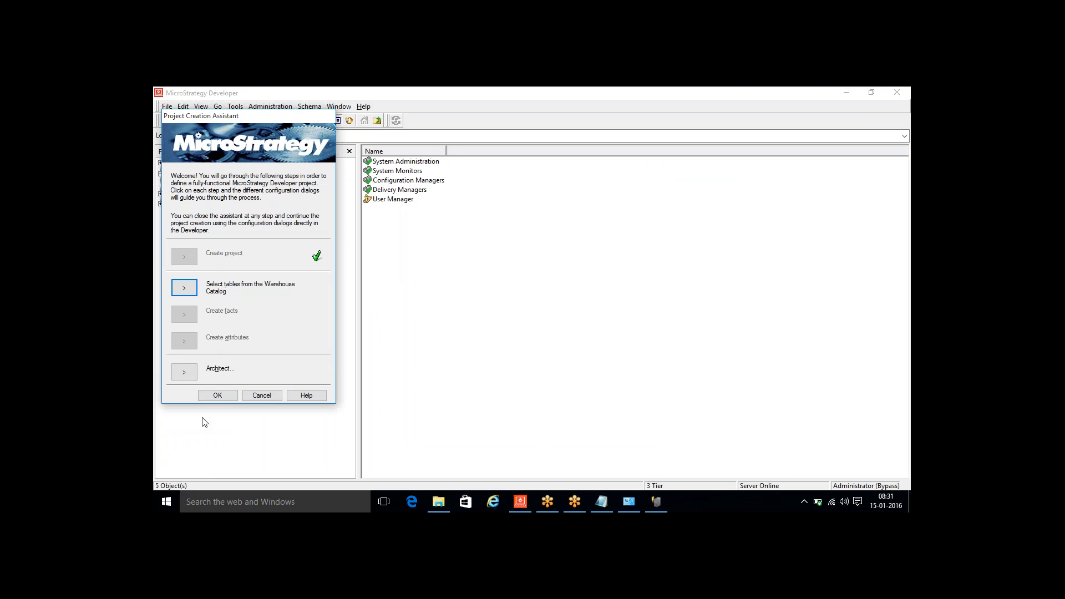
{"action": "left_click", "coordinate": [217, 395]}
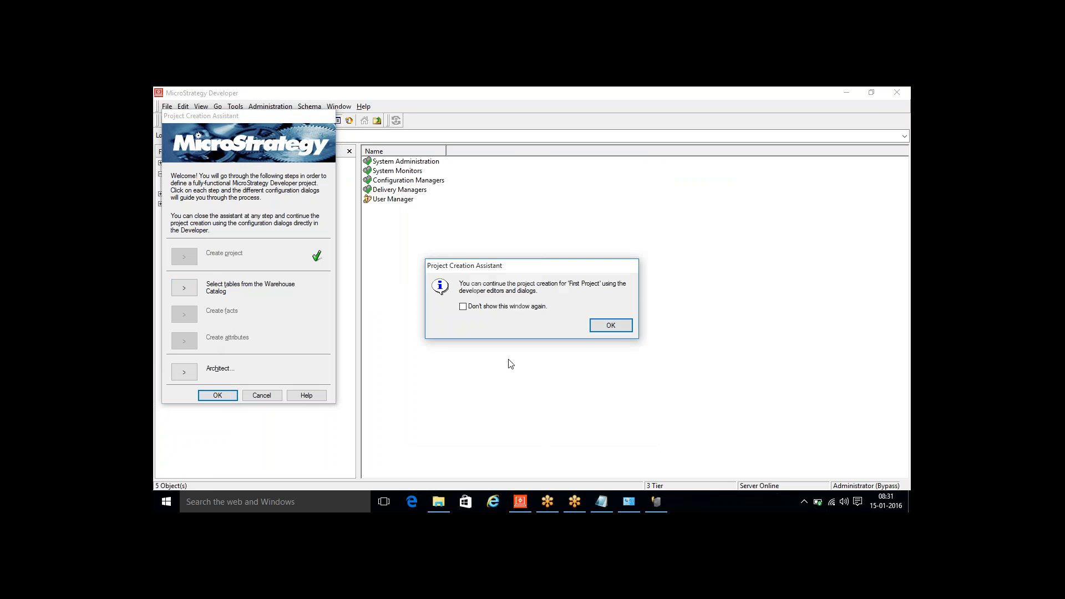
{"action": "left_click", "coordinate": [608, 325]}
{"action": "double_click", "coordinate": [204, 193]}
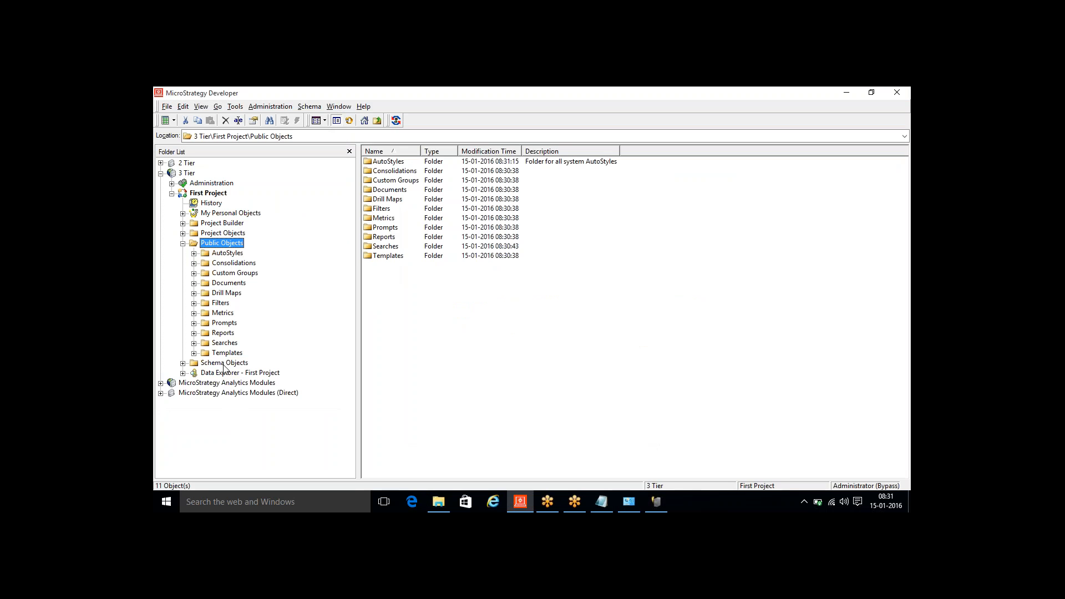
{"action": "double_click", "coordinate": [224, 363]}
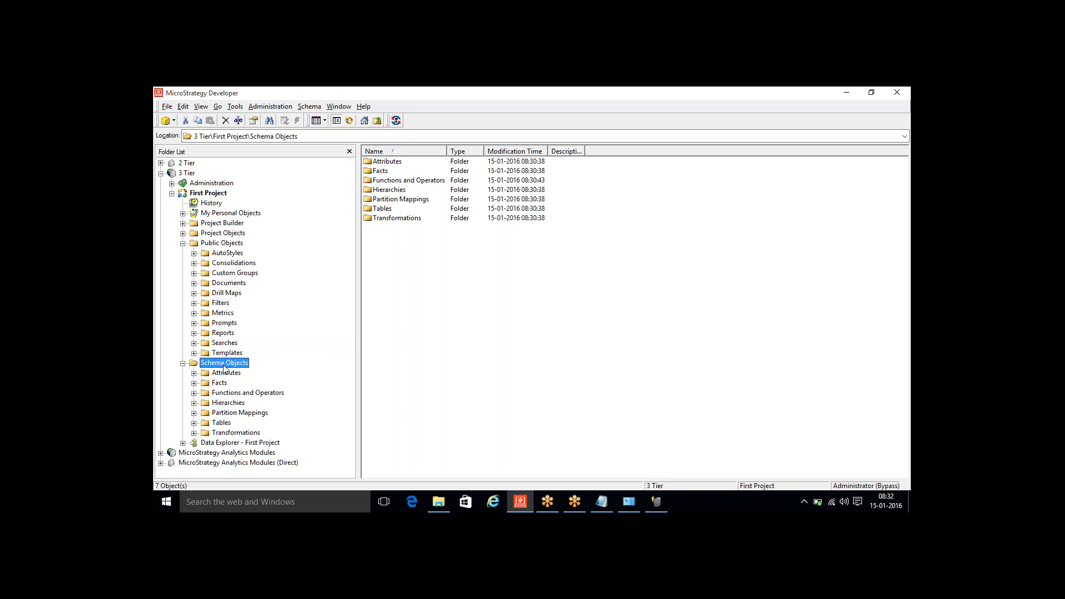
- Add the line "5) Project >> DWH" below the Projects item in the Notepad notes
{"action": "left_click", "coordinate": [602, 501]}
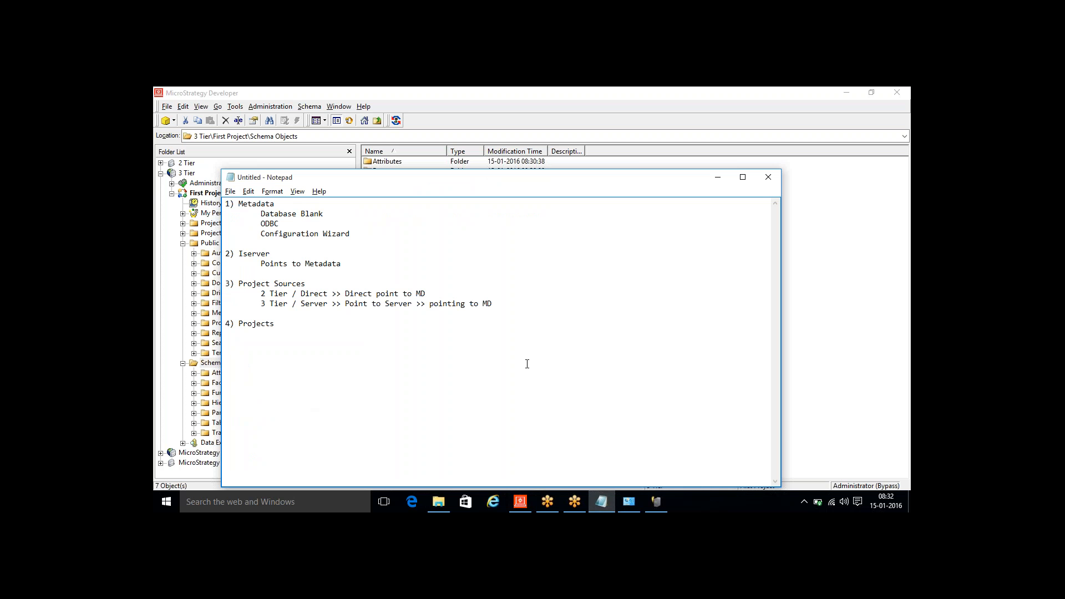
{"action": "type", "text": "5) Project >> DWH"}
- Open the Sample_Data Access database from the MSTR Training\Database folder on the E: drive and maximize its window
{"action": "left_click", "coordinate": [438, 501]}
{"action": "left_click", "coordinate": [604, 297]}
{"action": "double_click", "coordinate": [623, 311]}
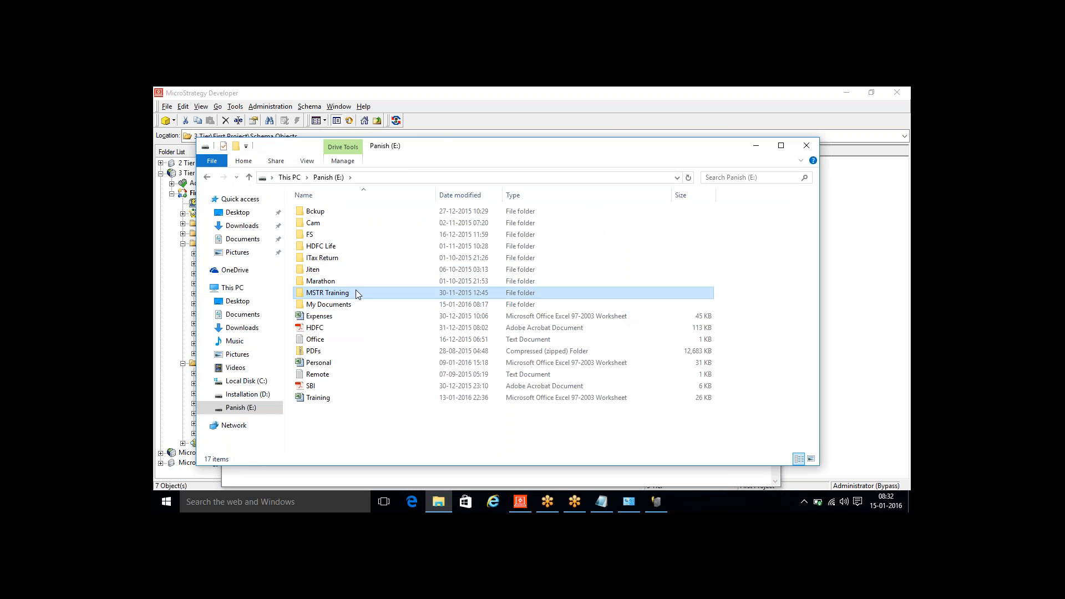
{"action": "double_click", "coordinate": [356, 292]}
{"action": "left_click", "coordinate": [324, 236]}
{"action": "double_click", "coordinate": [324, 236]}
{"action": "left_click", "coordinate": [324, 236]}
{"action": "double_click", "coordinate": [424, 145]}
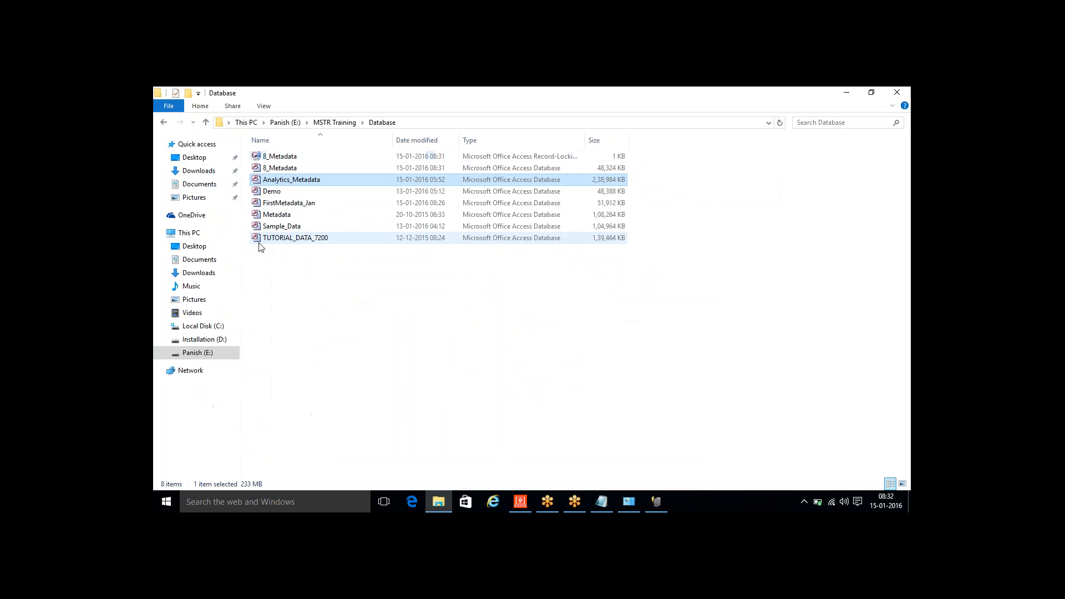
{"action": "left_click", "coordinate": [278, 230]}
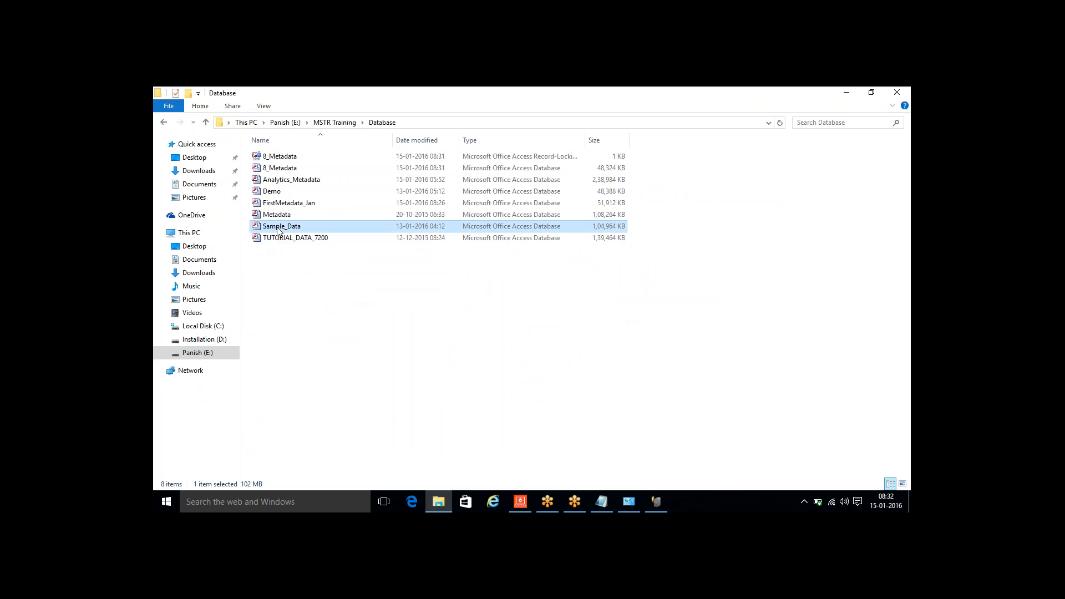
{"action": "double_click", "coordinate": [278, 231]}
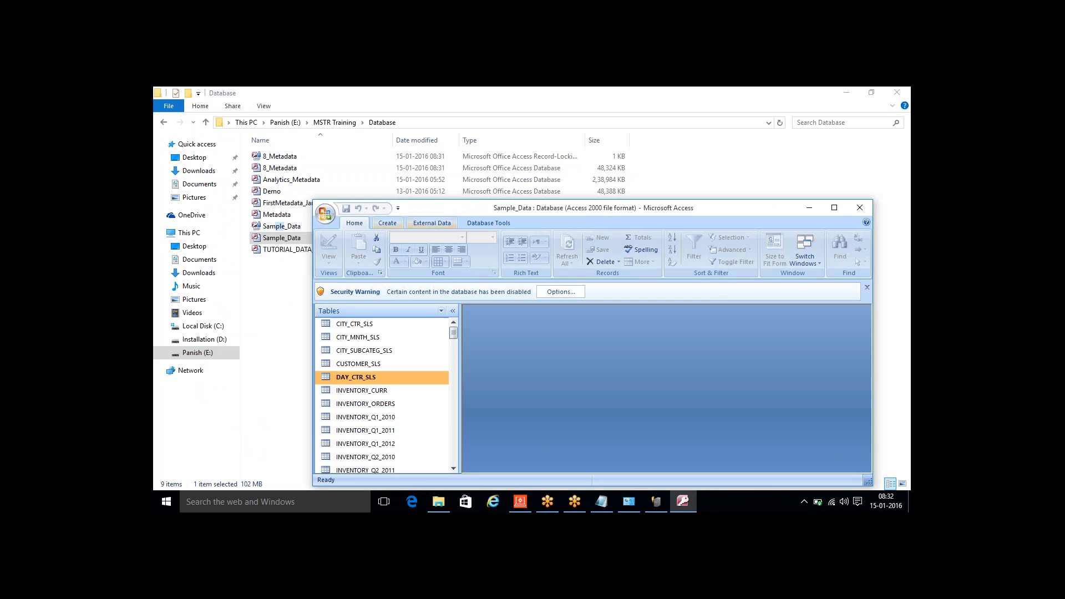
{"action": "double_click", "coordinate": [465, 210]}
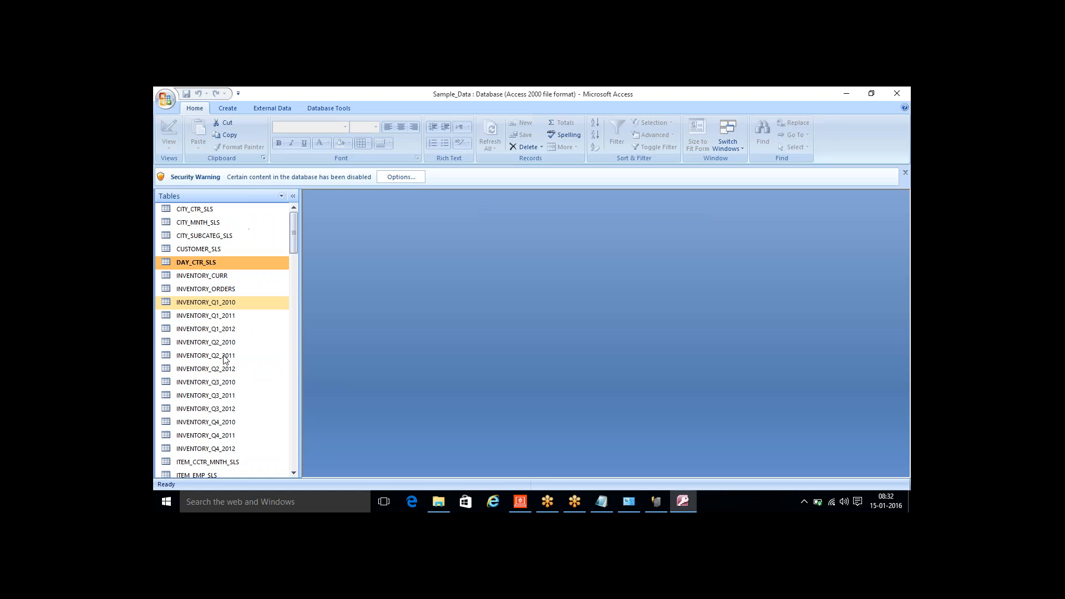
- Examine the CITY_CTR_SLS, CUSTOMER_SLS and LU_EMPLOYEE tables in Sample_Data, then close the database
{"action": "scroll", "coordinate": [294, 232], "scroll_direction": "down", "scroll_amount": 1}
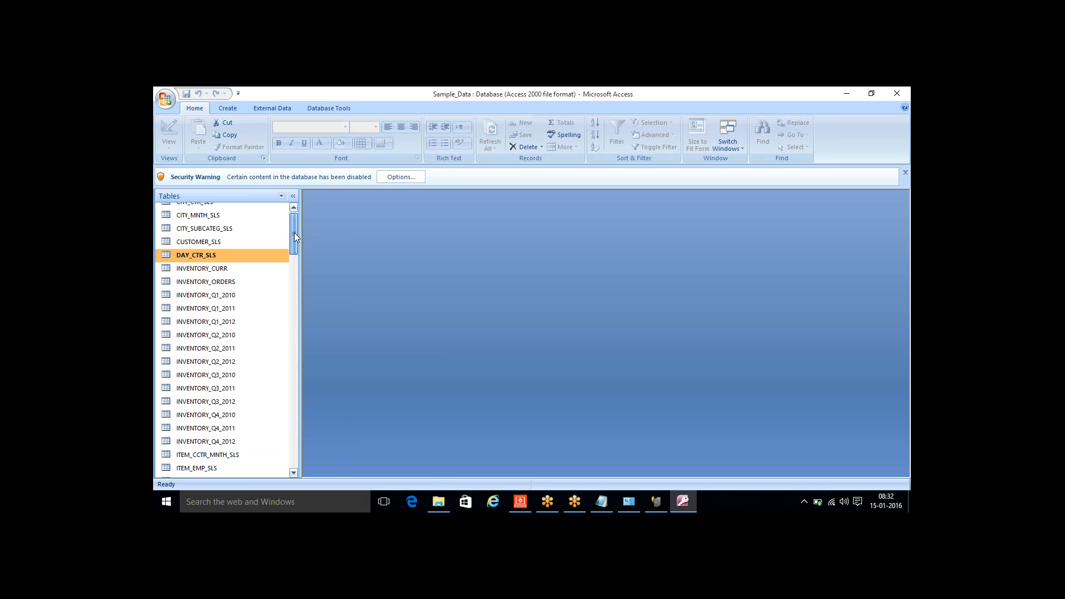
{"action": "left_click_drag", "start_coordinate": [294, 232], "coordinate": [294, 222]}
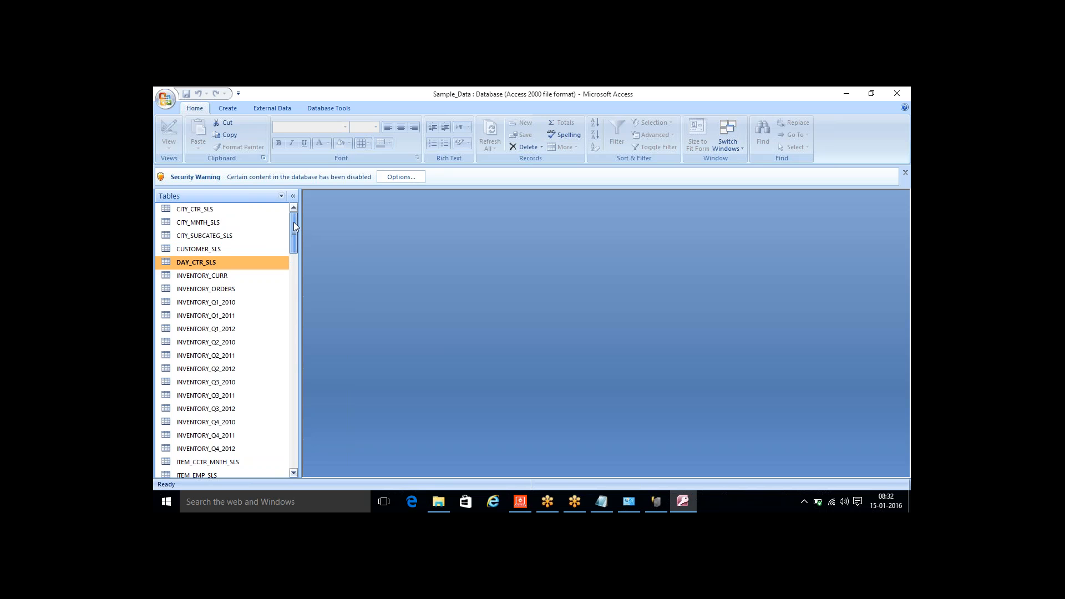
{"action": "left_click", "coordinate": [214, 210]}
{"action": "double_click", "coordinate": [215, 209]}
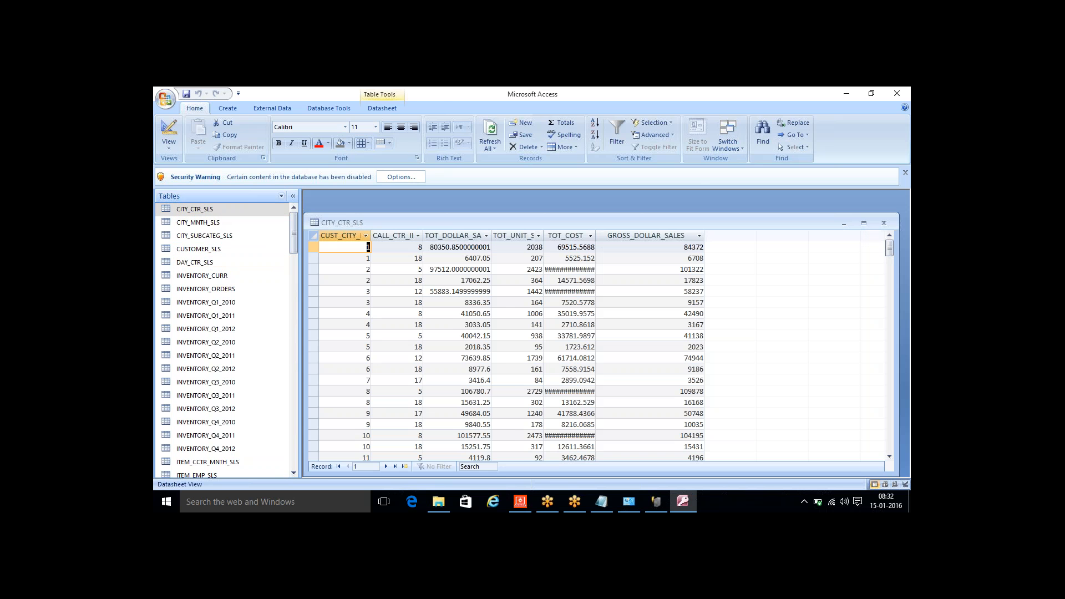
{"action": "double_click", "coordinate": [204, 250]}
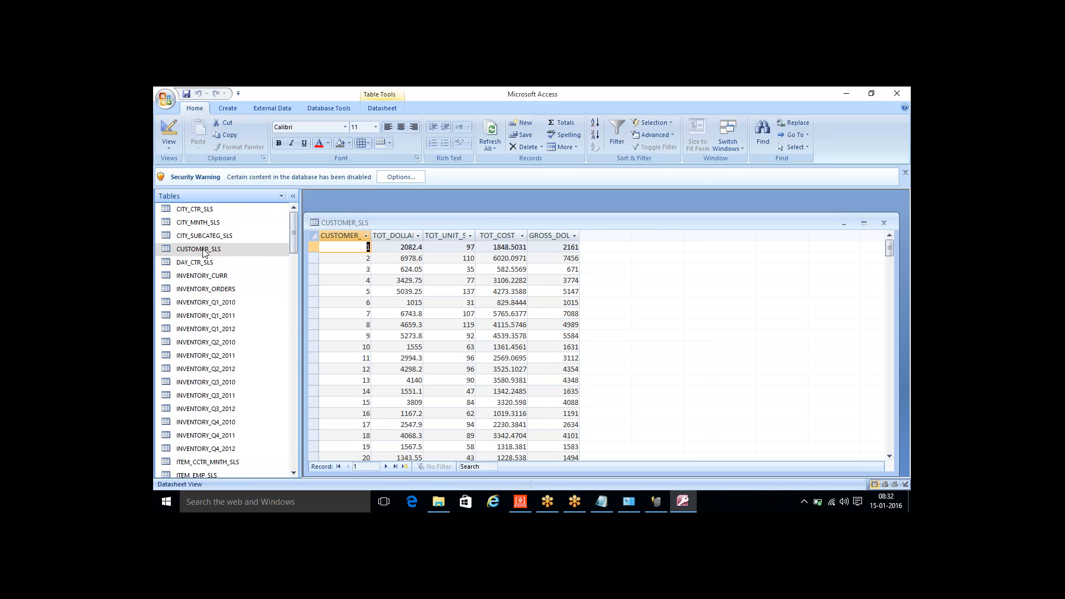
{"action": "left_click", "coordinate": [294, 369]}
{"action": "double_click", "coordinate": [216, 369]}
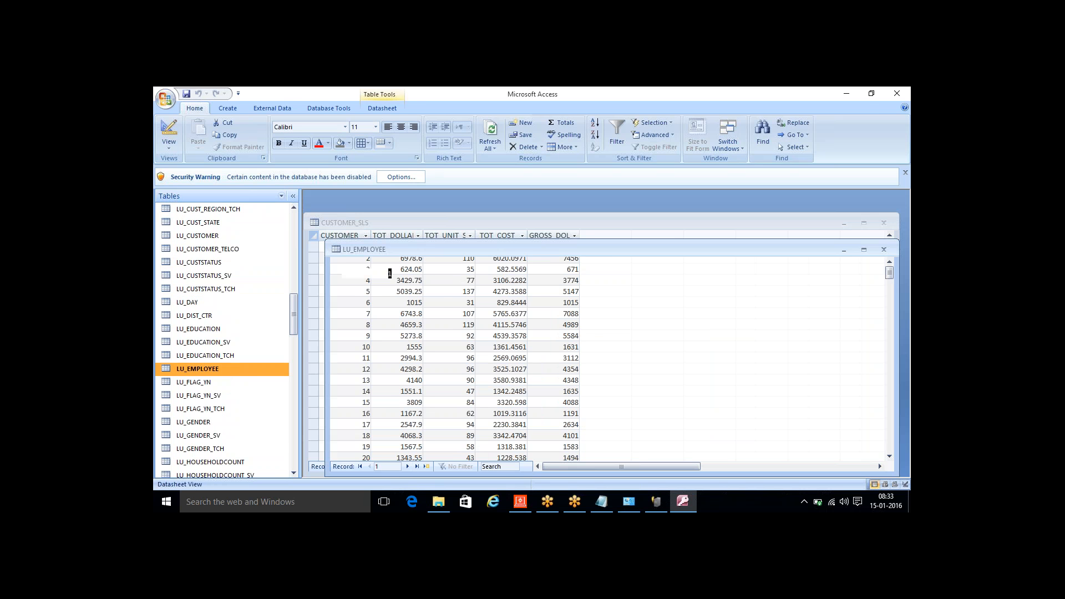
{"action": "double_click", "coordinate": [521, 251]}
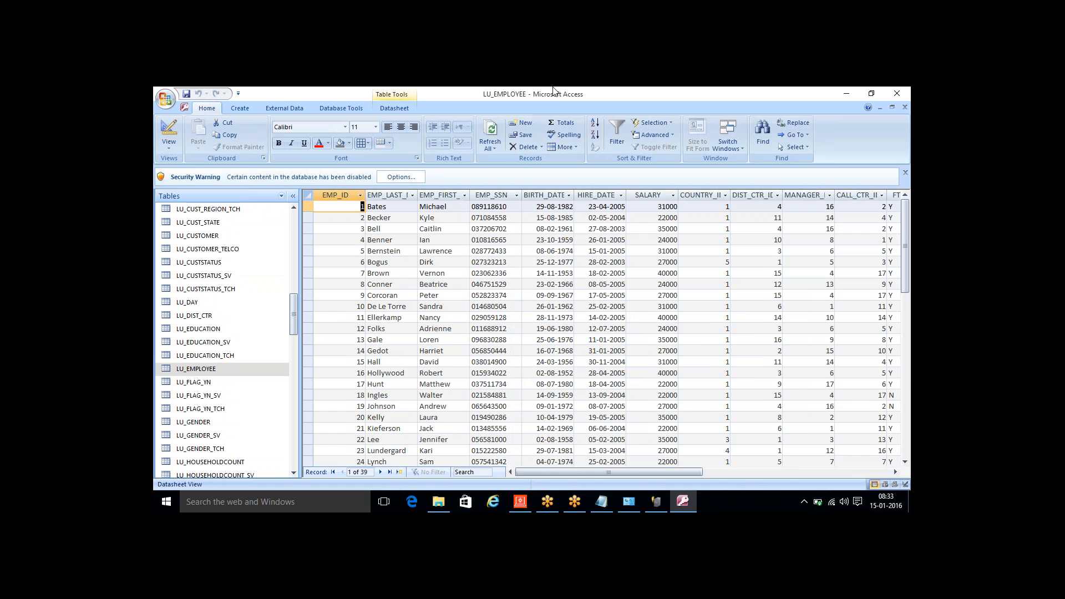
{"action": "left_click_drag", "start_coordinate": [550, 98], "coordinate": [526, 154]}
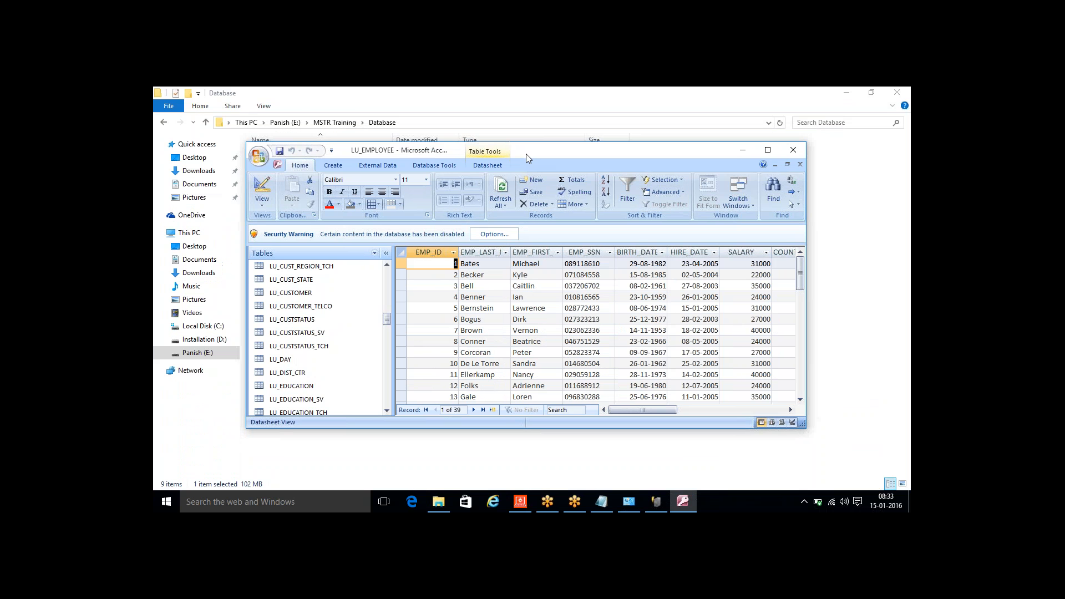
{"action": "left_click", "coordinate": [797, 154]}
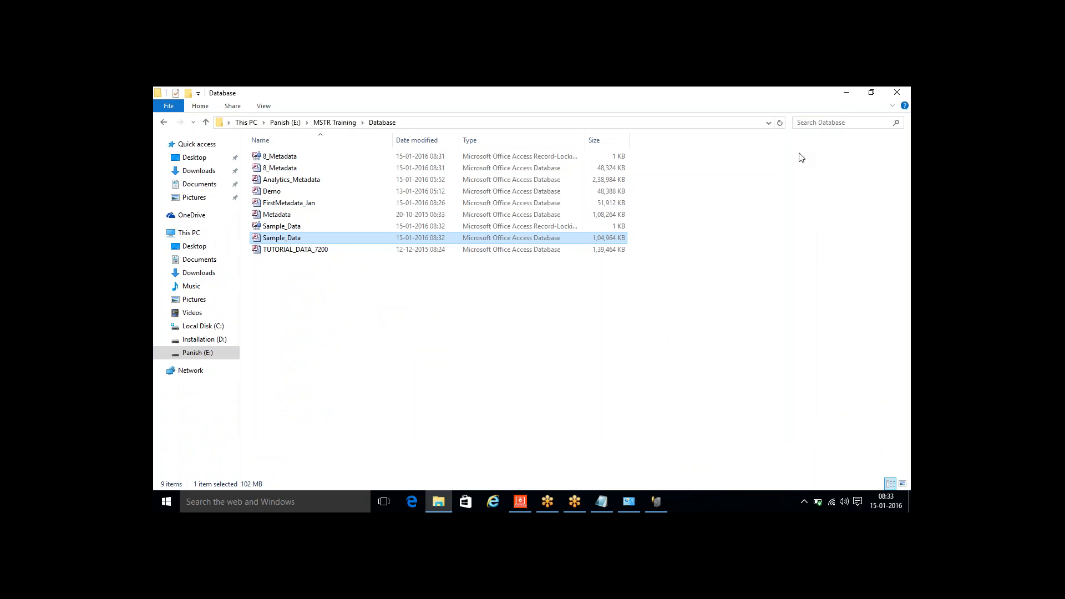
- Add the indented line "ODBC >> DWH" under item 5 in the Notepad notes
{"action": "mouse_move", "coordinate": [626, 498]}
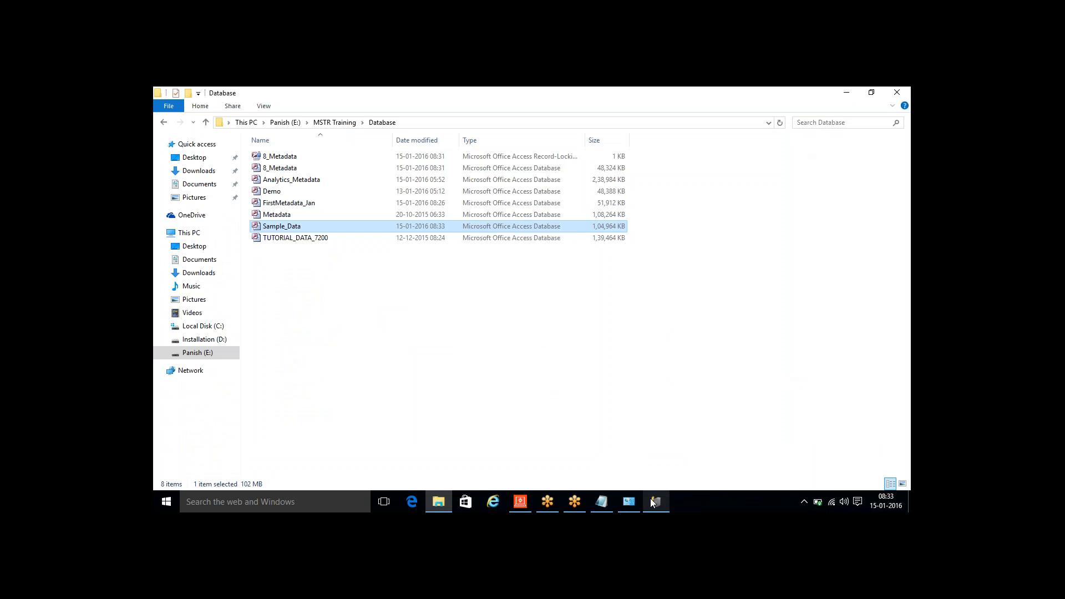
{"action": "left_click", "coordinate": [607, 505]}
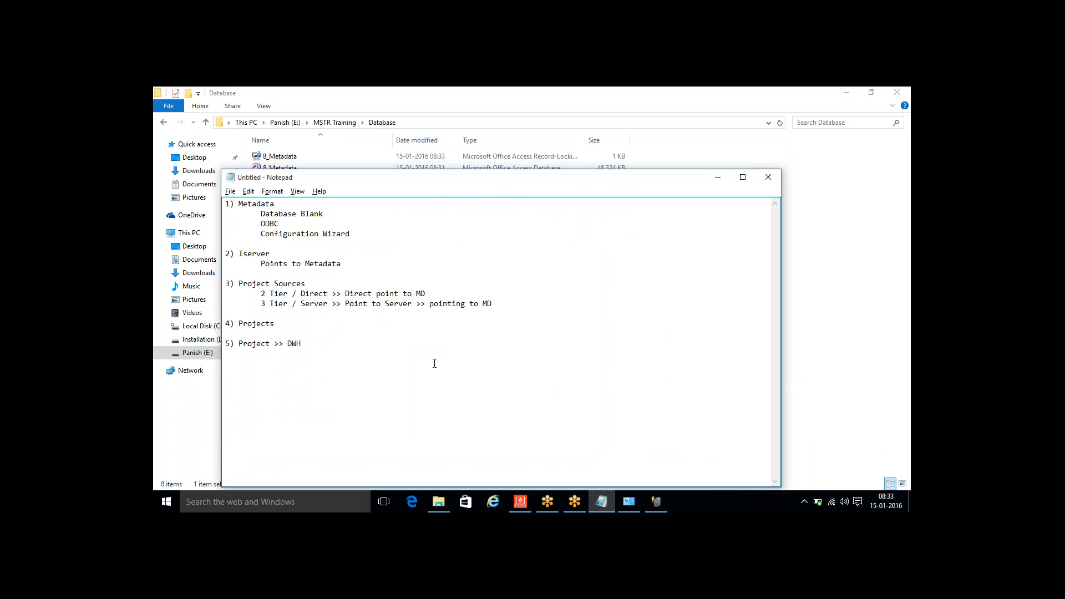
{"action": "type", "text": "ODBC"}
{"action": "type", "text": ">> DWH"}
- Start a new system data source with the Microsoft Access Driver (*.mdb) in the 32-bit ODBC Data Source Administrator
{"action": "left_click", "coordinate": [628, 501]}
{"action": "double_click", "coordinate": [264, 349]}
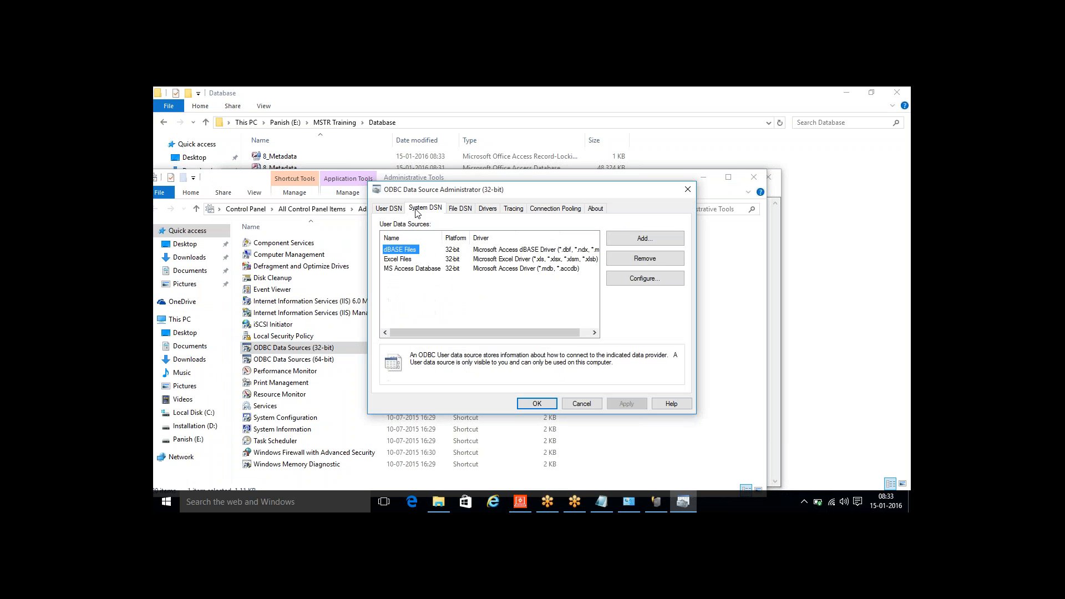
{"action": "left_click", "coordinate": [416, 210]}
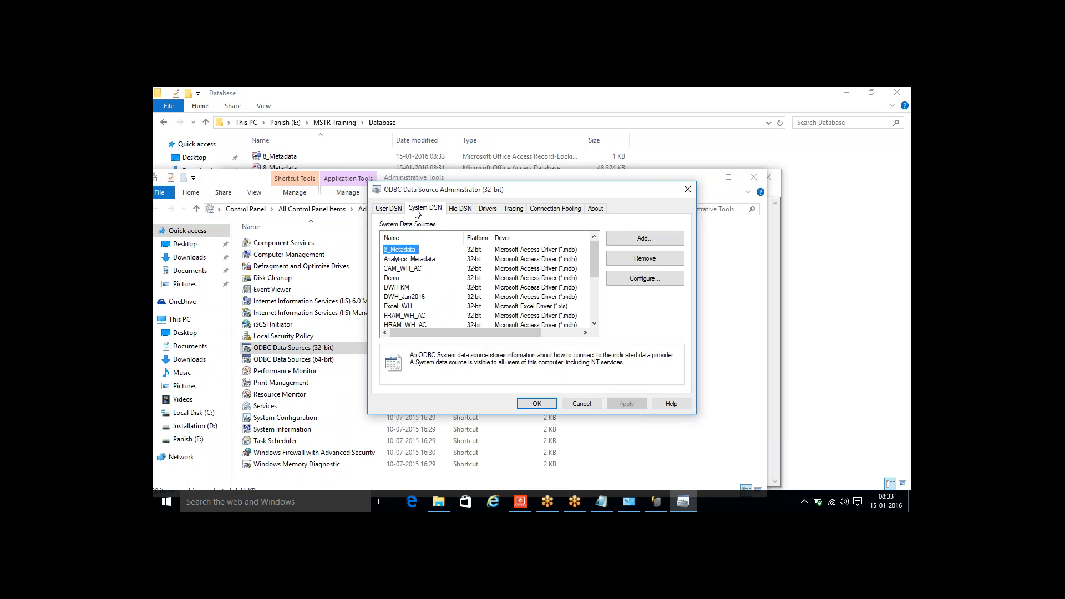
{"action": "left_click", "coordinate": [667, 241]}
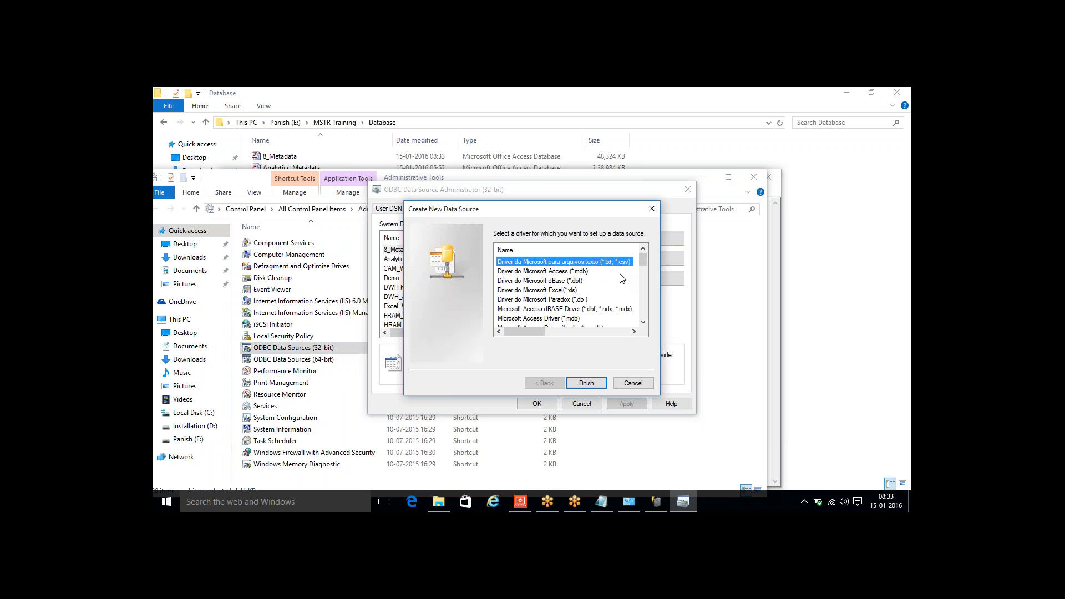
{"action": "left_click", "coordinate": [549, 319]}
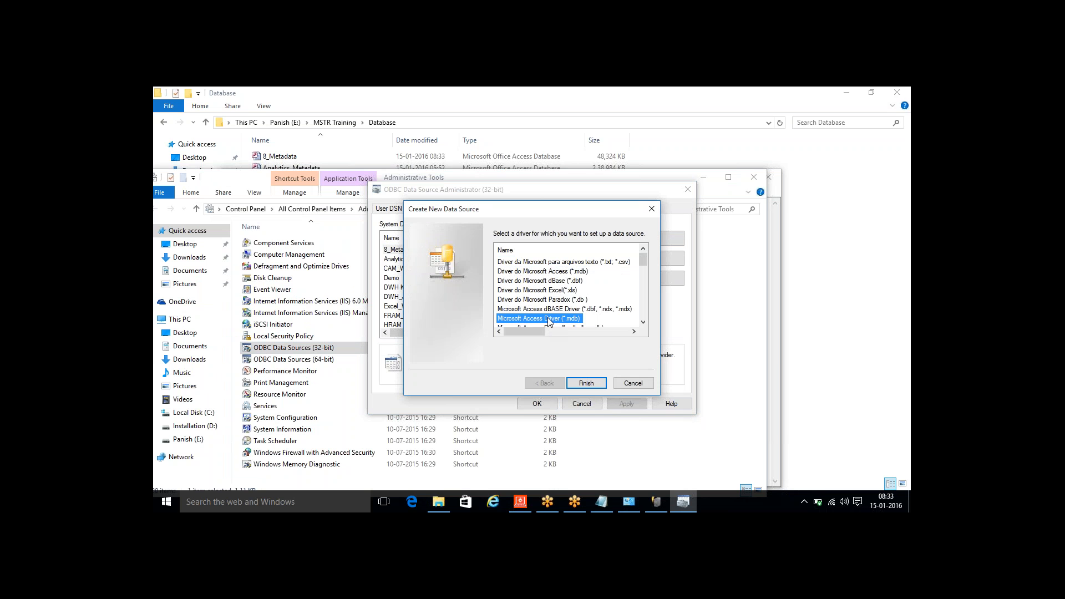
{"action": "left_click", "coordinate": [586, 384]}
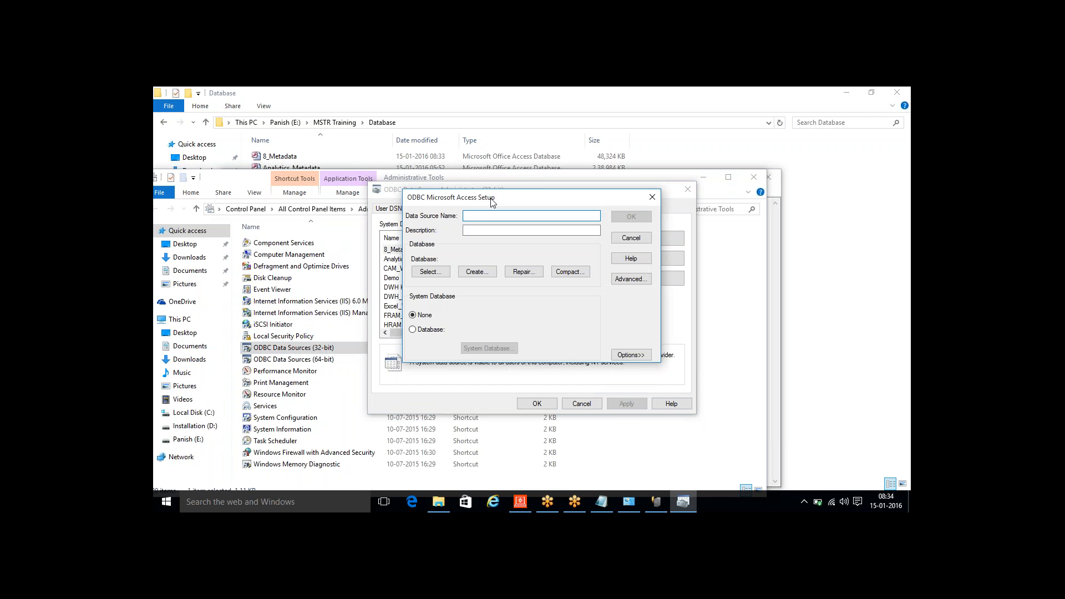
- Name the data source 8_DWH, link it to Sample_Data.mdb in MSTR Training\Database on the E: drive, and save it
{"action": "type", "text": "8_DWH"}
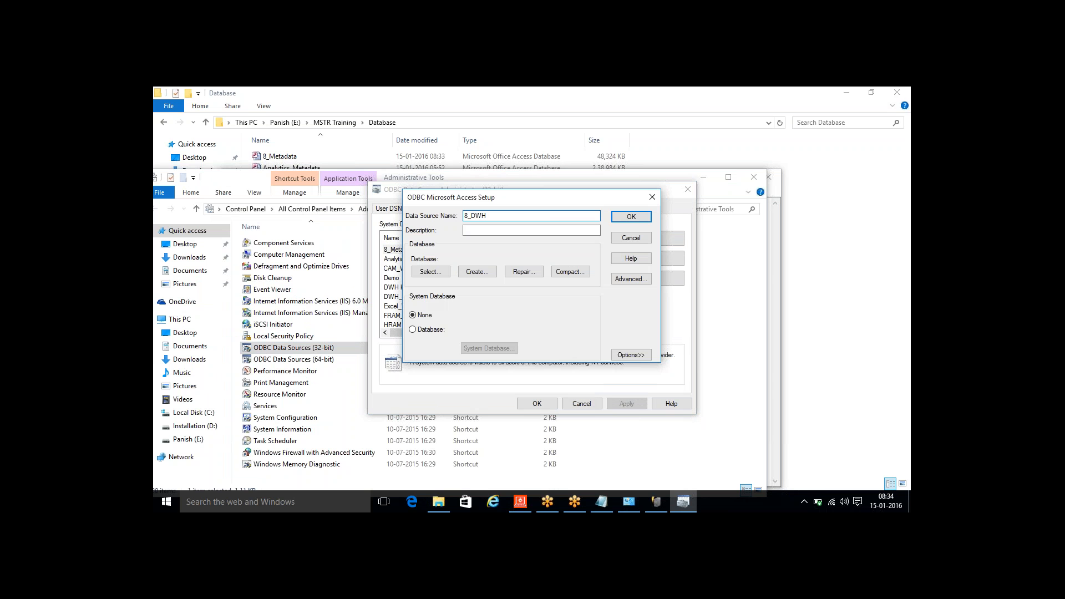
{"action": "left_click", "coordinate": [419, 274]}
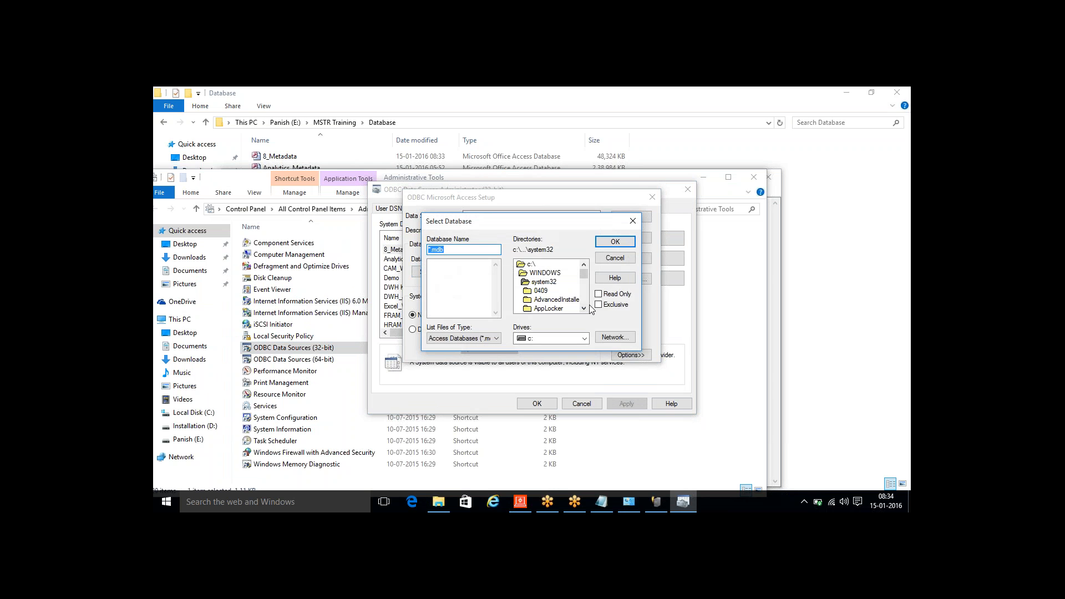
{"action": "left_click", "coordinate": [584, 338]}
{"action": "left_click", "coordinate": [557, 367]}
{"action": "scroll", "coordinate": [585, 302], "scroll_direction": "down", "scroll_amount": 2}
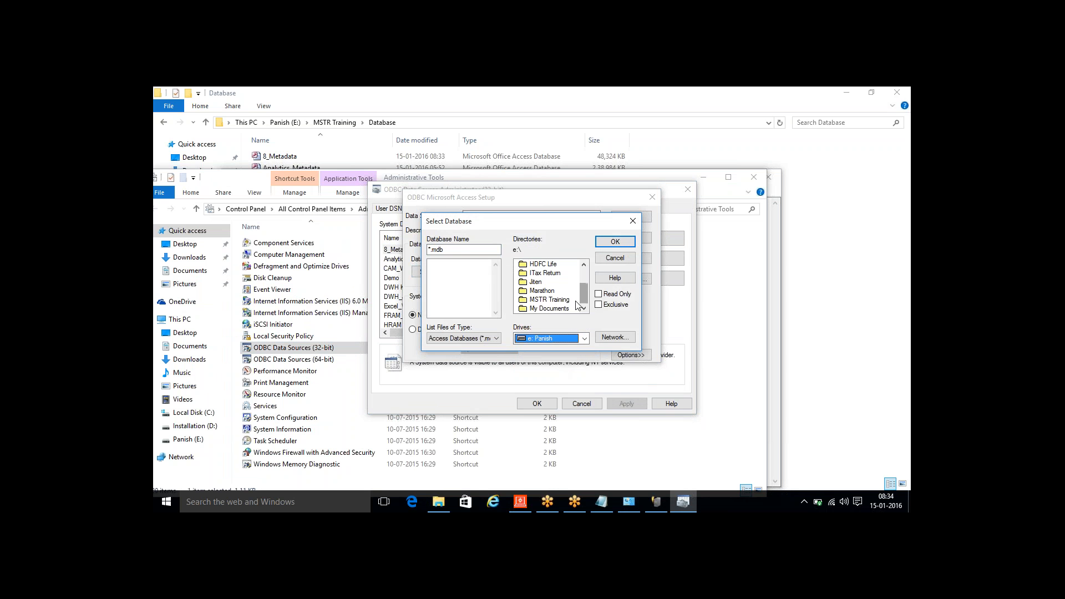
{"action": "double_click", "coordinate": [549, 300]}
{"action": "double_click", "coordinate": [545, 300]}
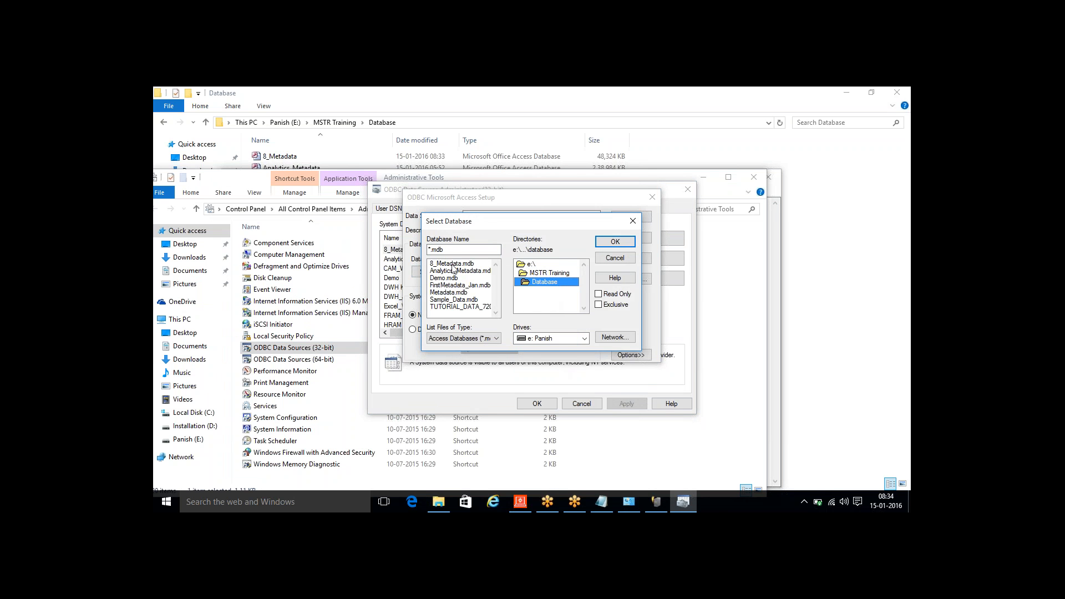
{"action": "left_click", "coordinate": [458, 301]}
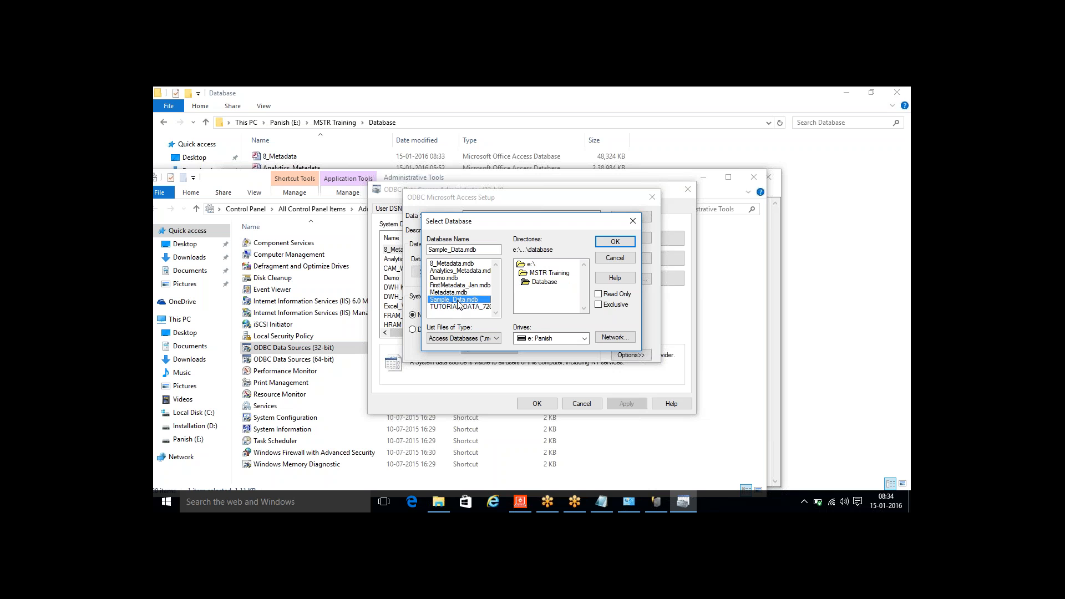
{"action": "left_click", "coordinate": [633, 244]}
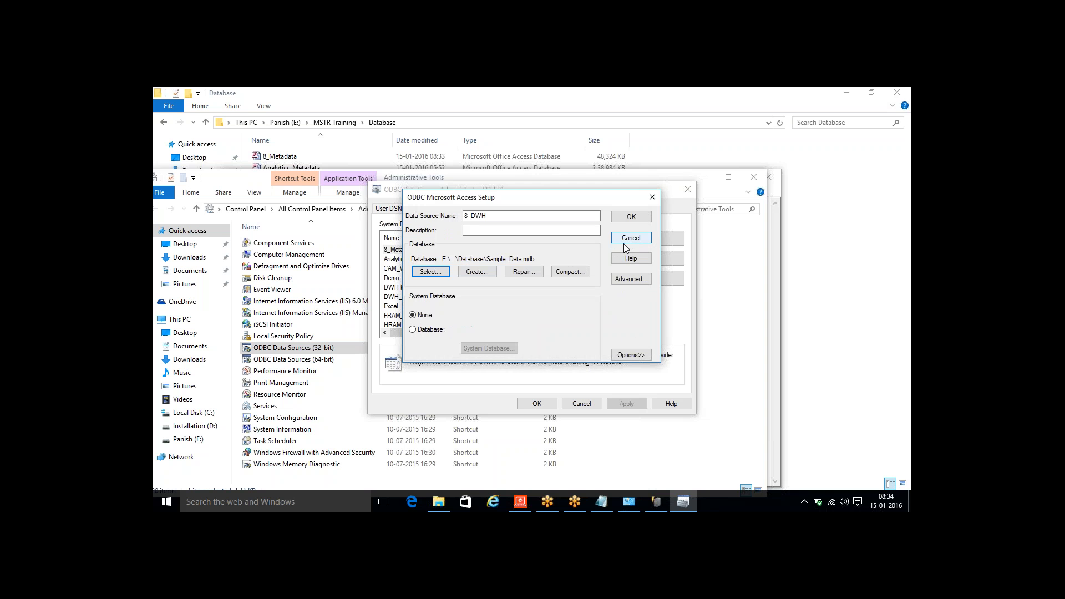
{"action": "left_click", "coordinate": [624, 218]}
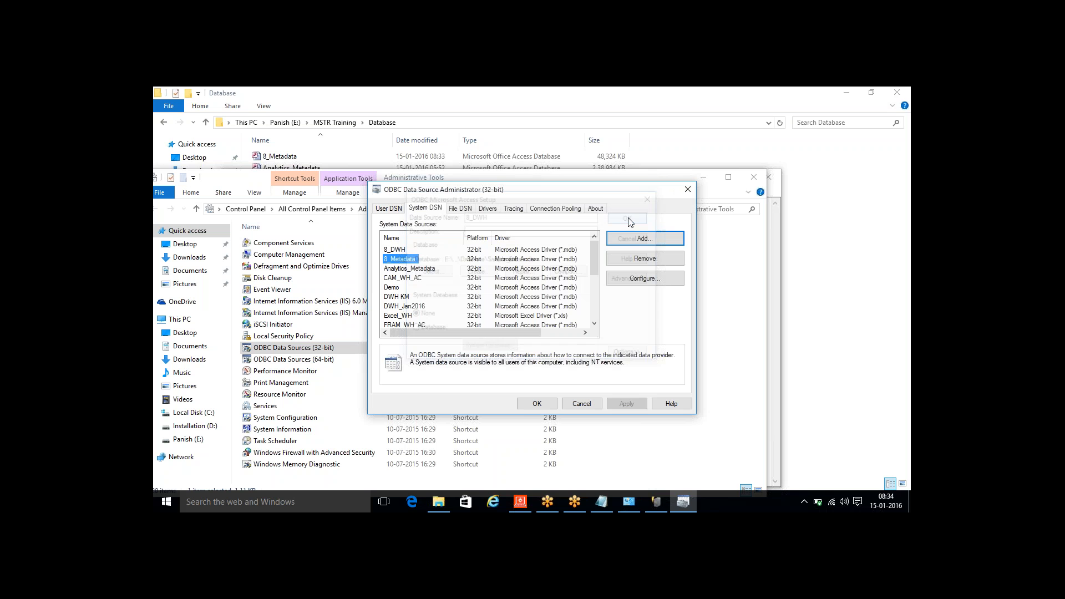
- Select the 8_DWH data source, then close the ODBC administrator and the Administrative Tools window
{"action": "left_click", "coordinate": [393, 252]}
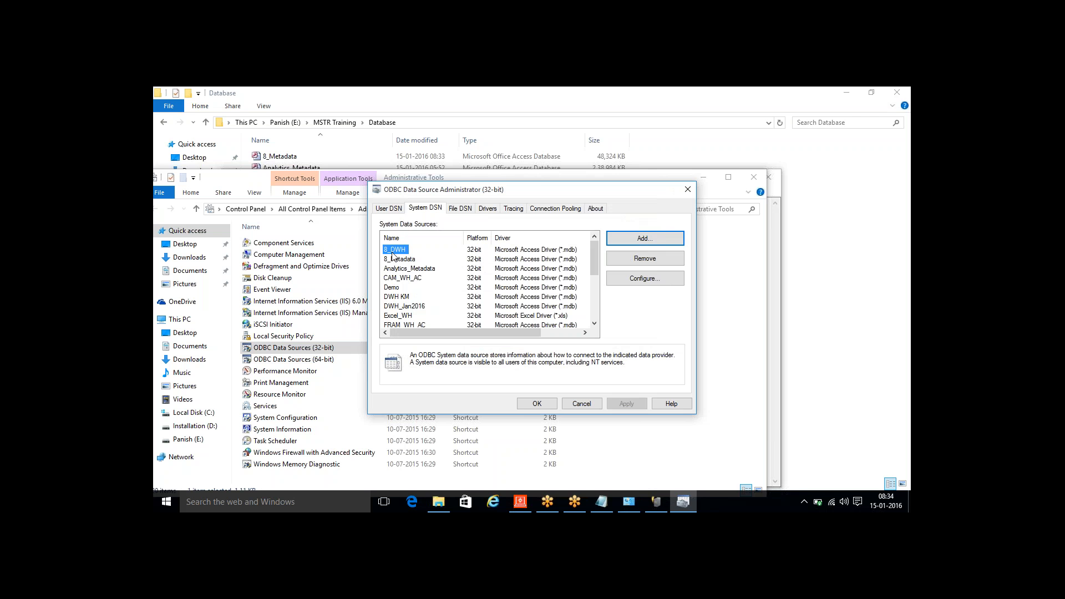
{"action": "left_click", "coordinate": [539, 404]}
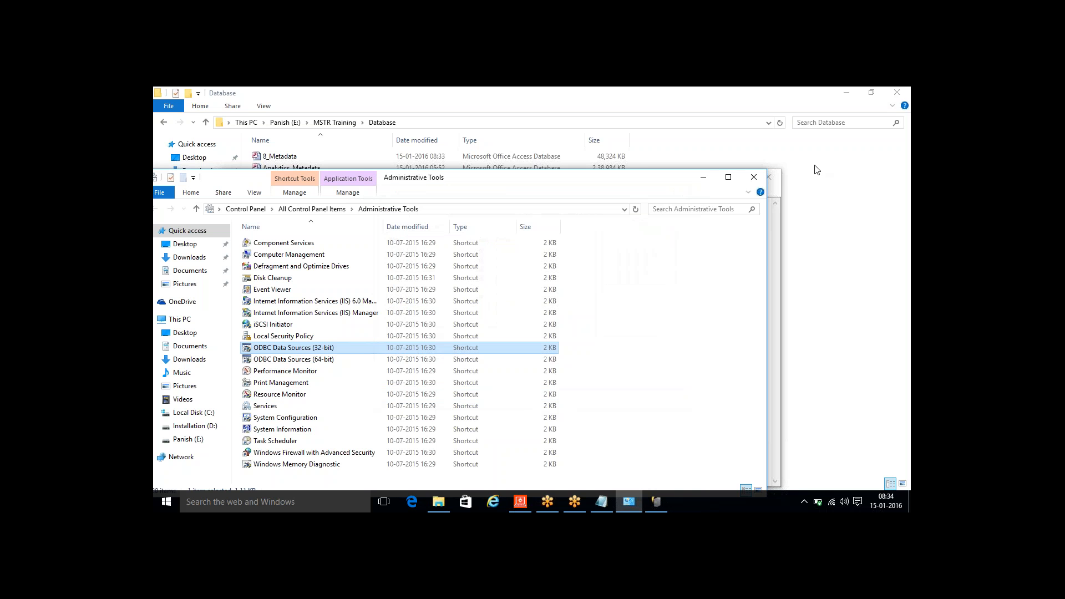
{"action": "left_click", "coordinate": [754, 177]}
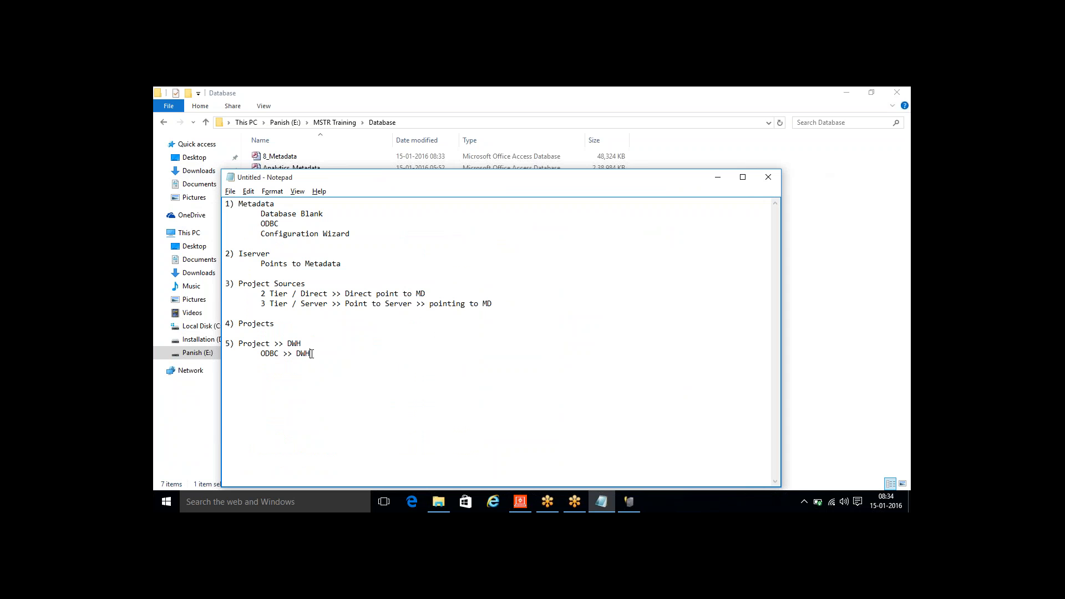
- Insert "DB Instance >>" before "ODBC >> DWH" under item 5 in the Notepad notes
{"action": "left_click", "coordinate": [260, 354]}
{"action": "type", "text": "DB Instance >>"}
- Switch to MicroStrategy Developer and start a new database instance in the 3 Tier source's Configuration Managers
{"action": "left_click", "coordinate": [531, 507]}
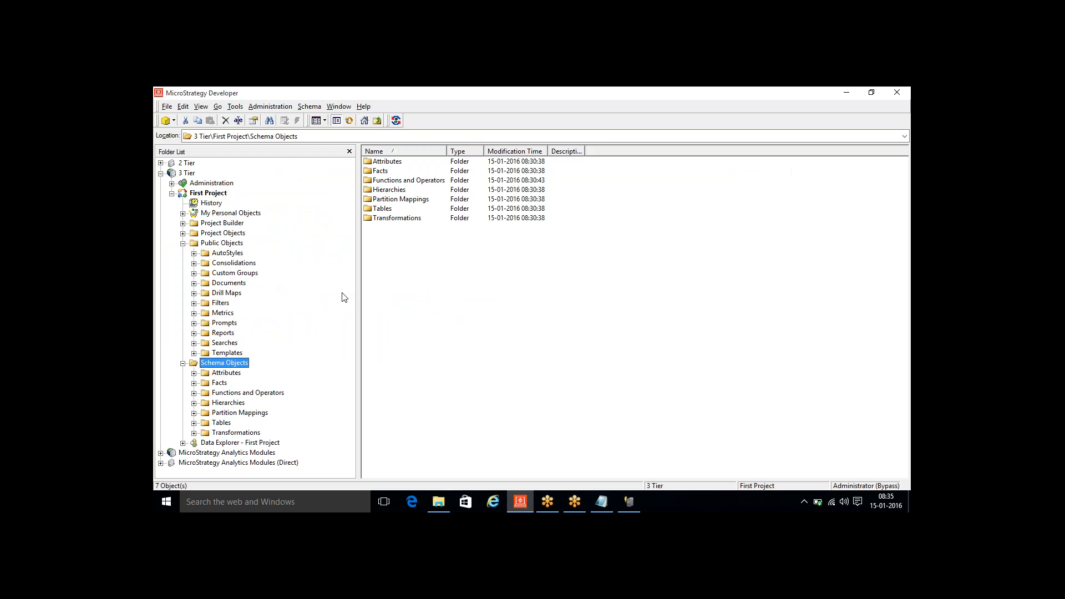
{"action": "double_click", "coordinate": [208, 184]}
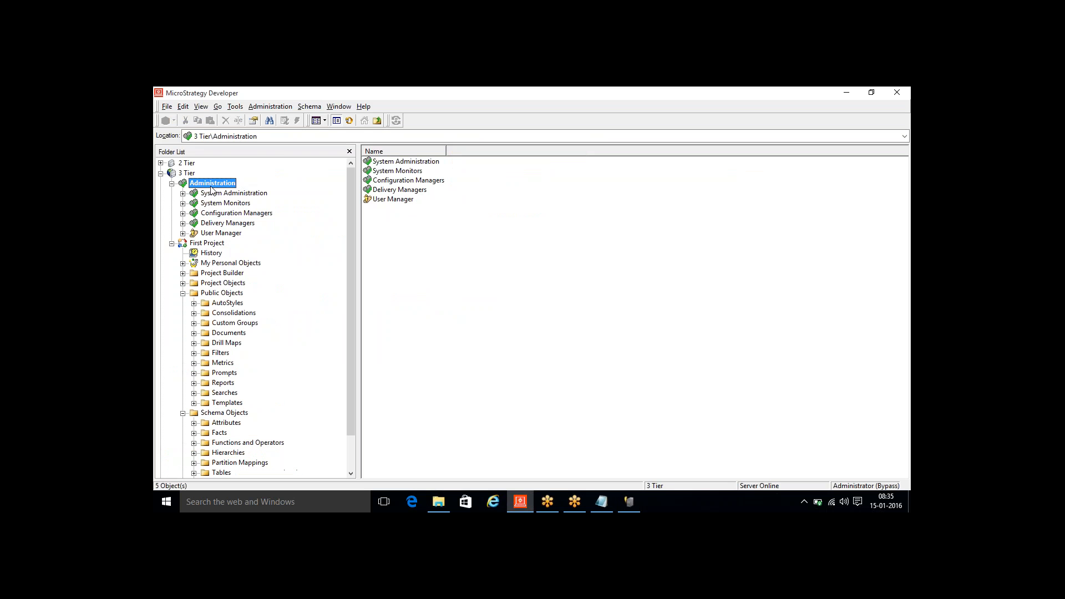
{"action": "double_click", "coordinate": [225, 213]}
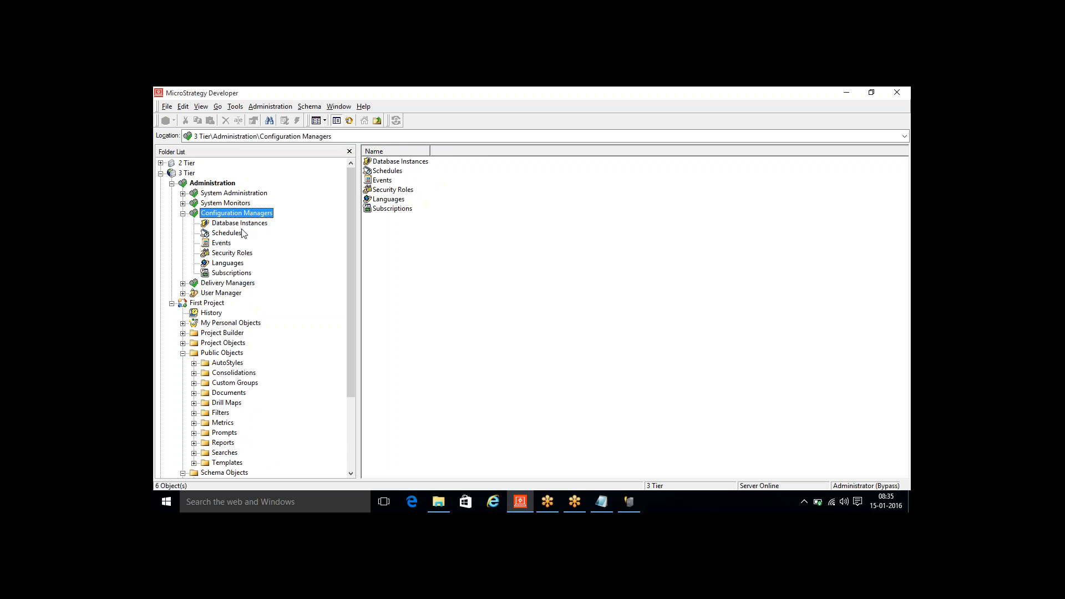
{"action": "left_click", "coordinate": [239, 223]}
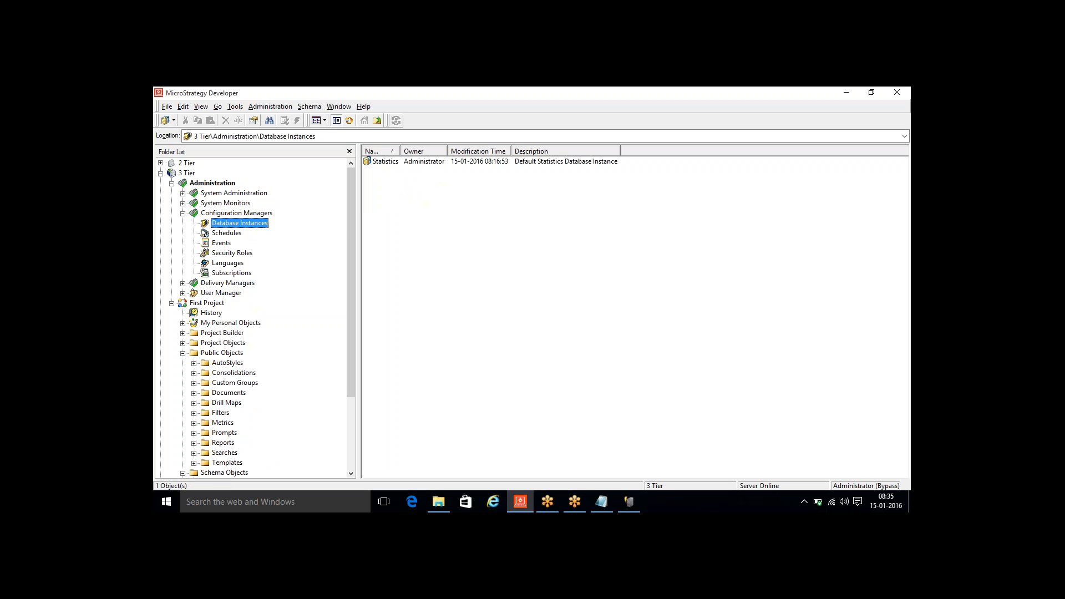
{"action": "right_click", "coordinate": [409, 243]}
{"action": "mouse_move", "coordinate": [507, 275]}
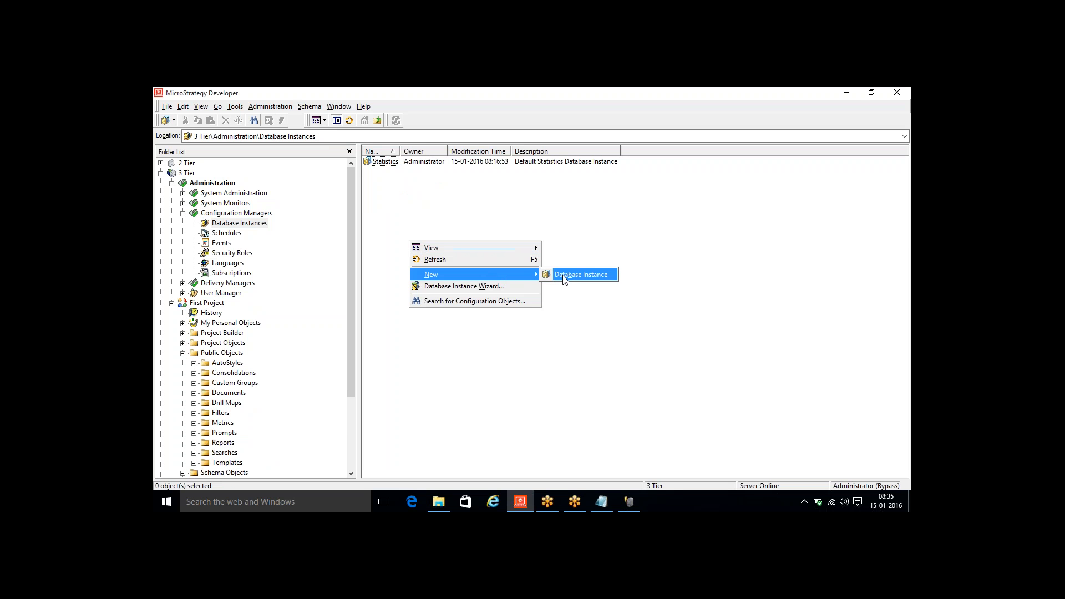
{"action": "left_click", "coordinate": [580, 274]}
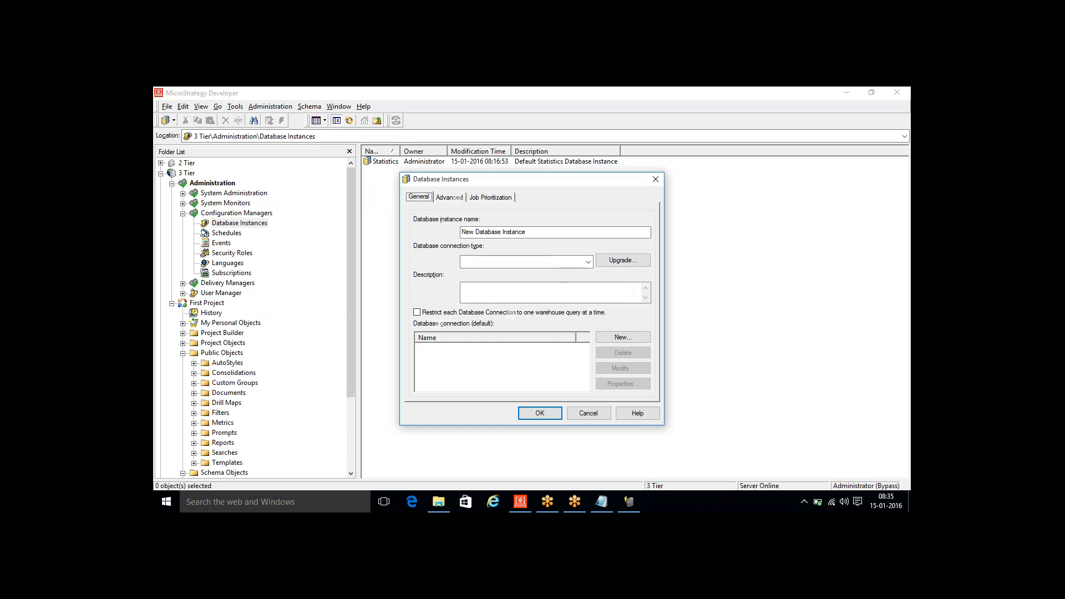
- Name the database instance First Project and set its connection type to Microsoft Access 2000/2002/2003
{"action": "left_click_drag", "start_coordinate": [462, 232], "coordinate": [536, 236]}
{"action": "type", "text": "First Project"}
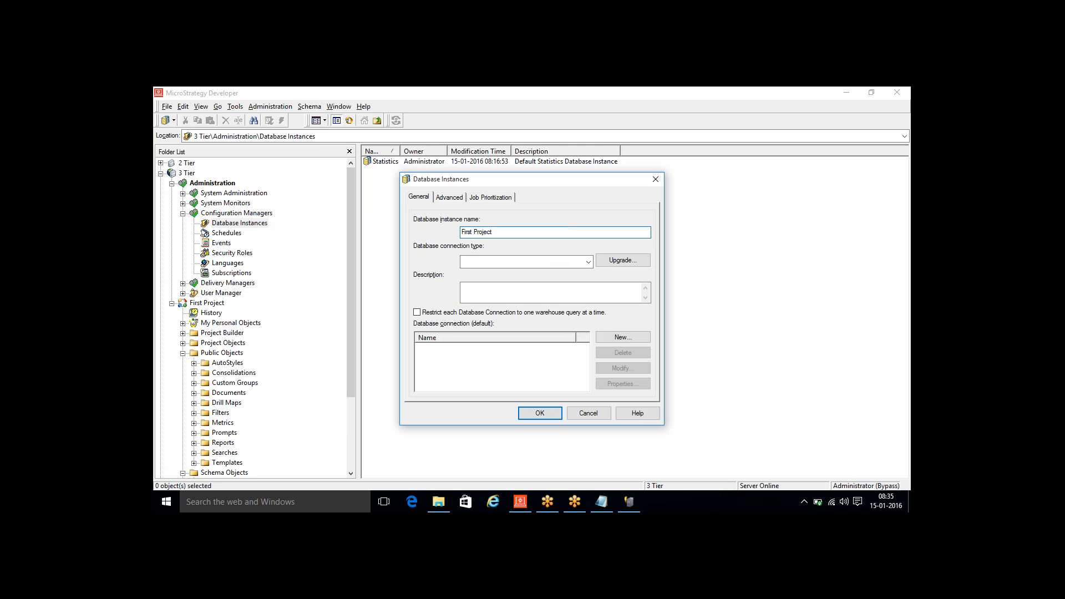
{"action": "left_click", "coordinate": [588, 262]}
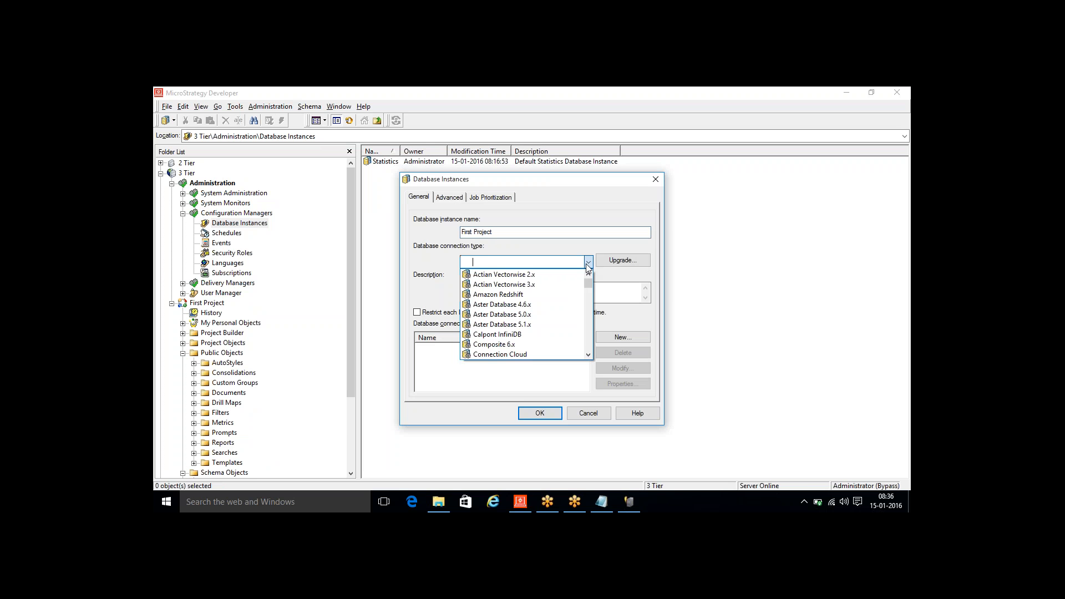
{"action": "scroll", "coordinate": [589, 320], "scroll_direction": "down", "scroll_amount": 8}
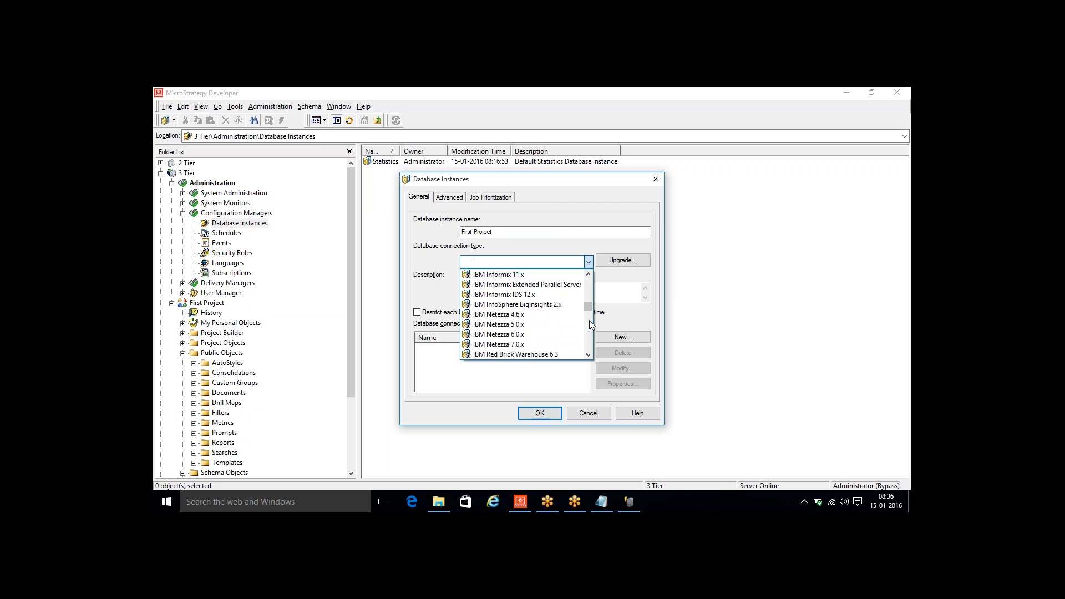
{"action": "scroll", "coordinate": [589, 345], "scroll_direction": "down", "scroll_amount": 5}
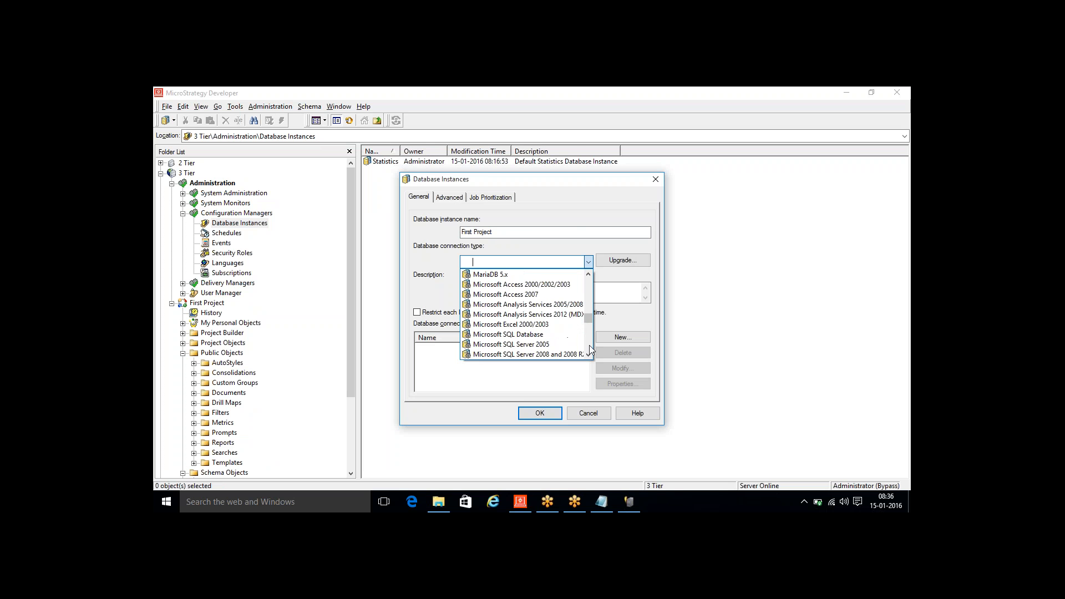
{"action": "left_click", "coordinate": [542, 284]}
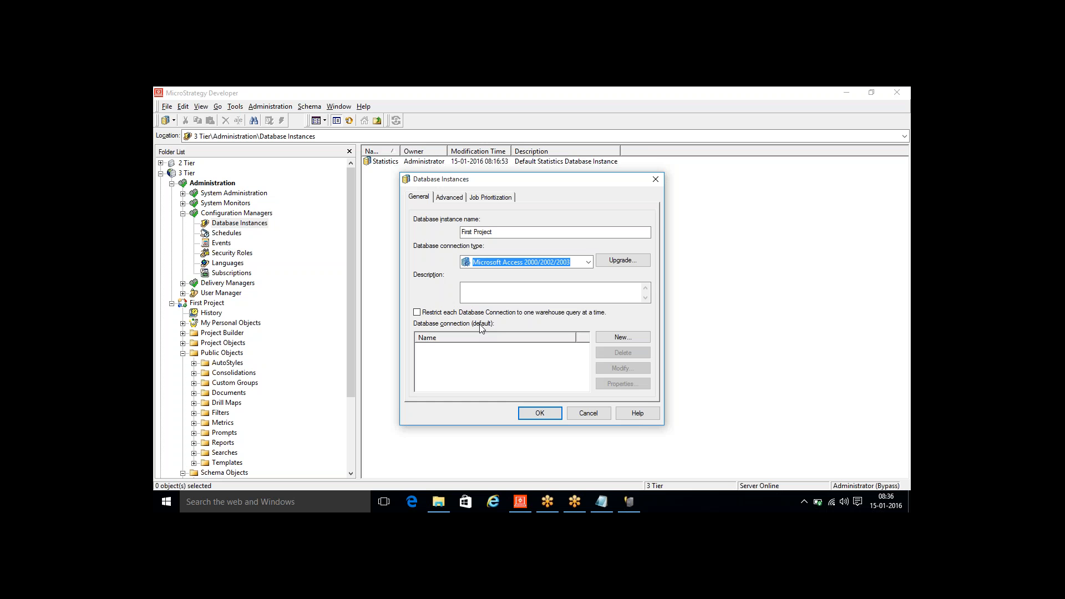
- Add a new database connection named DB Connection that uses the 8_DWH ODBC data source
{"action": "left_click", "coordinate": [603, 337]}
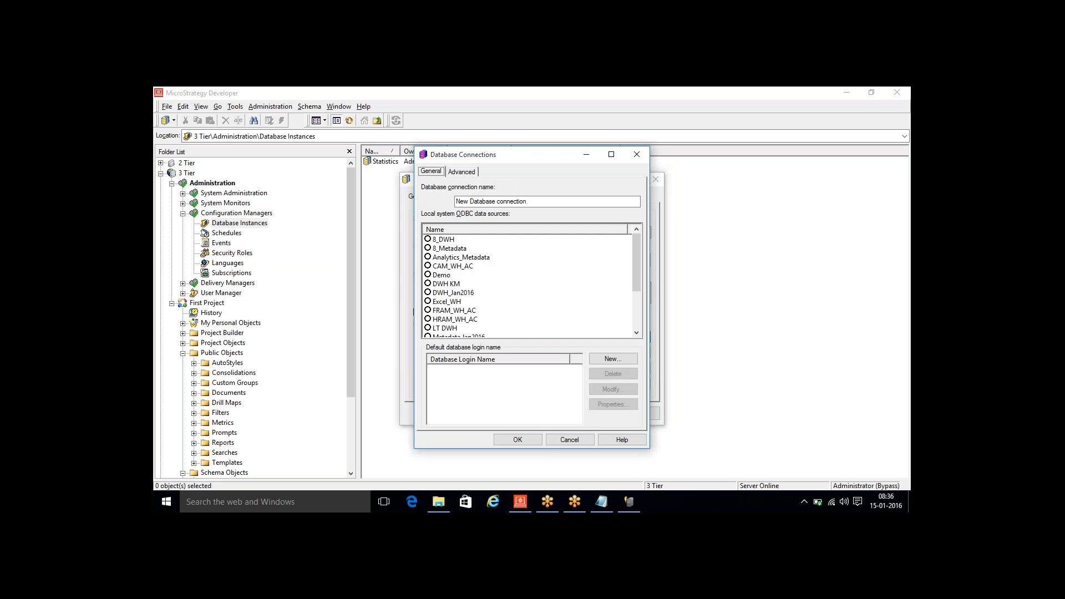
{"action": "key", "text": "Tab"}
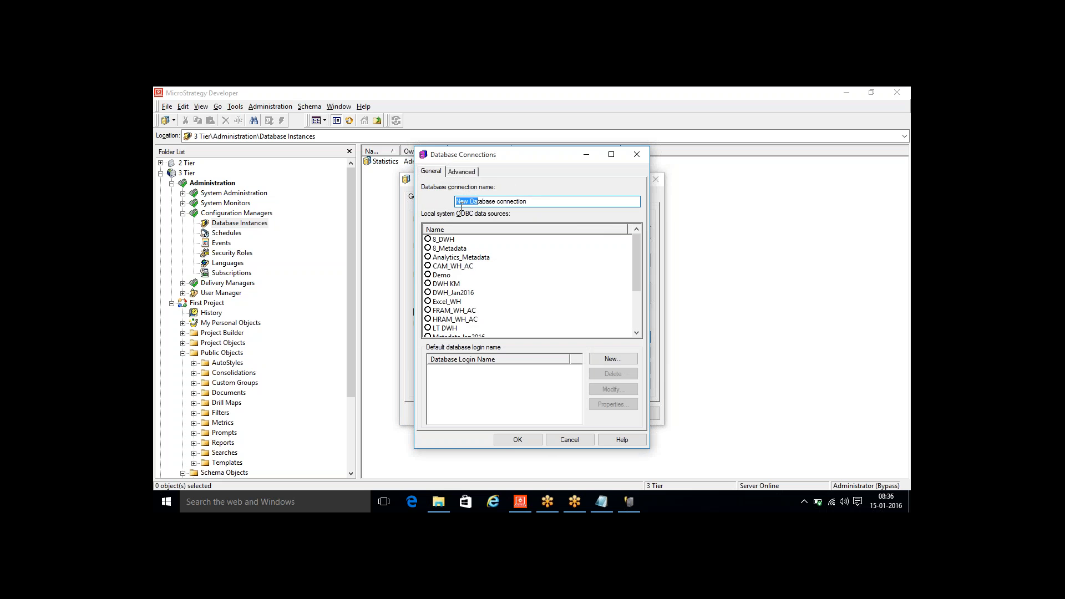
{"action": "type", "text": "DB Connection"}
{"action": "left_click", "coordinate": [428, 240]}
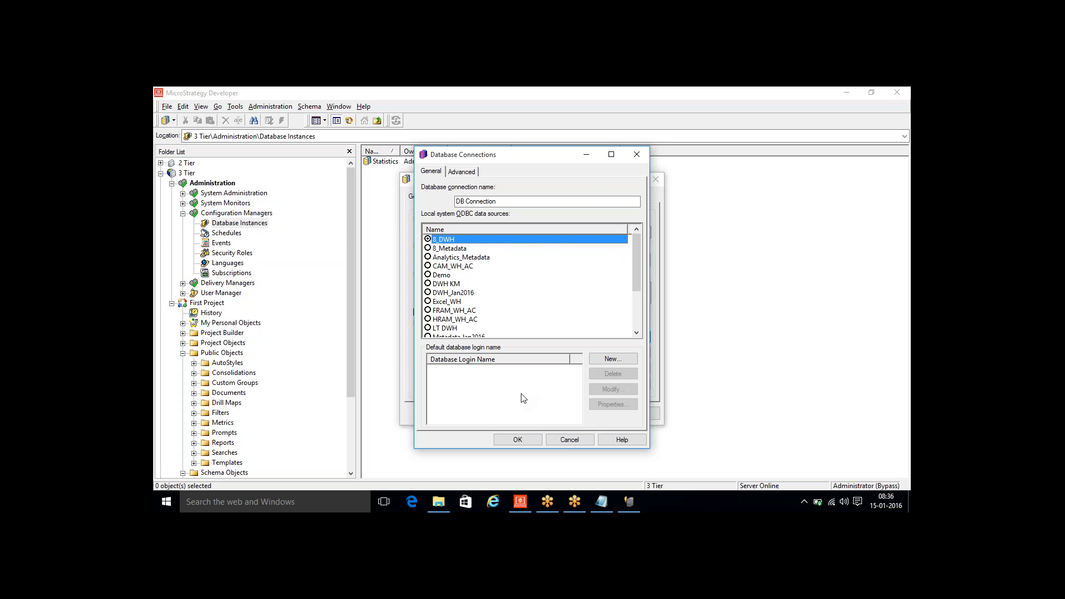
- Create a database login named Login with the login ID Admin and an empty password for the connection
{"action": "left_click", "coordinate": [615, 360]}
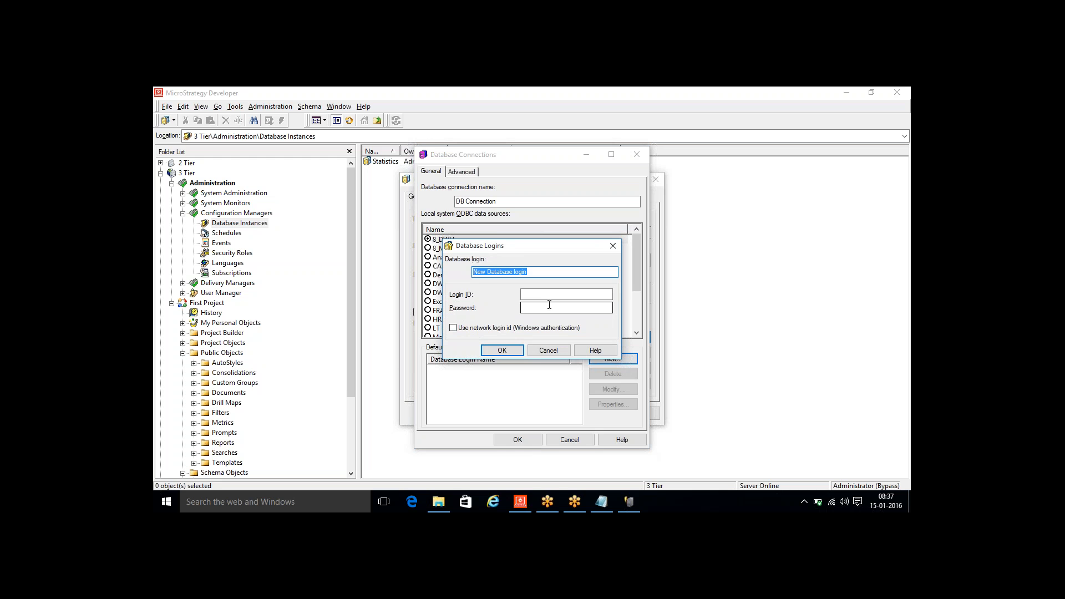
{"action": "type", "text": "Lgo"}
{"action": "key", "text": "BackSpace"}
{"action": "type", "text": "ogin"}
{"action": "key", "text": "Tab"}
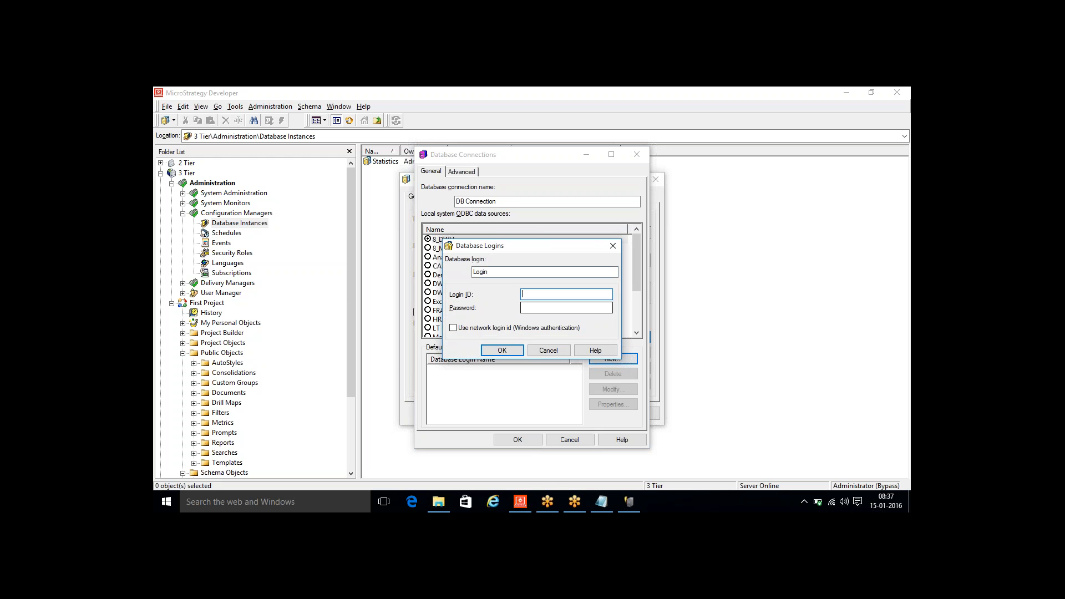
{"action": "type", "text": "Admin"}
{"action": "left_click_drag", "start_coordinate": [540, 295], "coordinate": [517, 295]}
{"action": "left_click", "coordinate": [530, 310]}
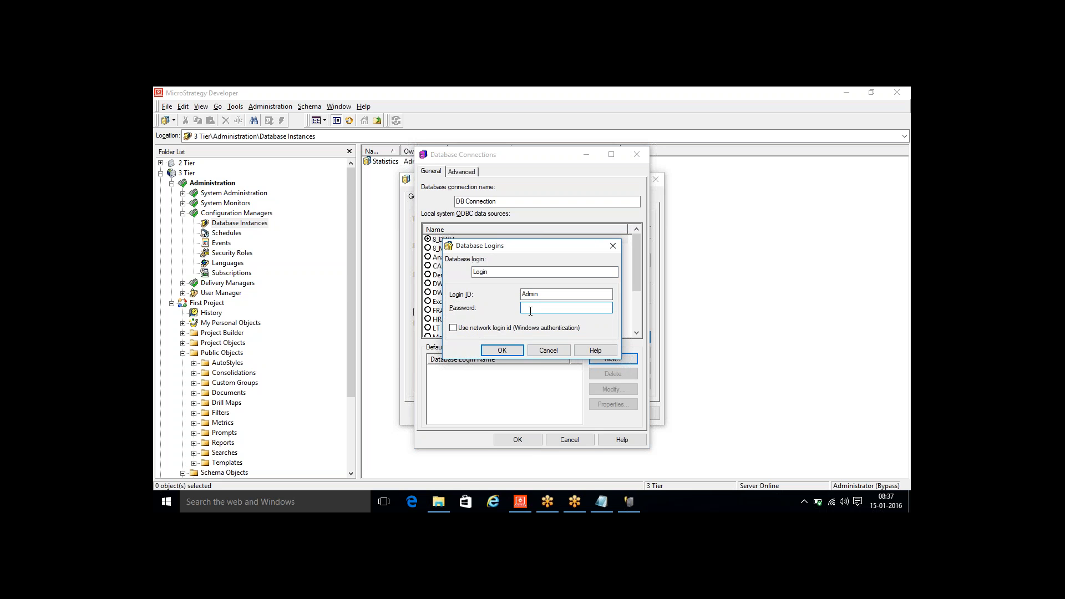
{"action": "left_click", "coordinate": [500, 350]}
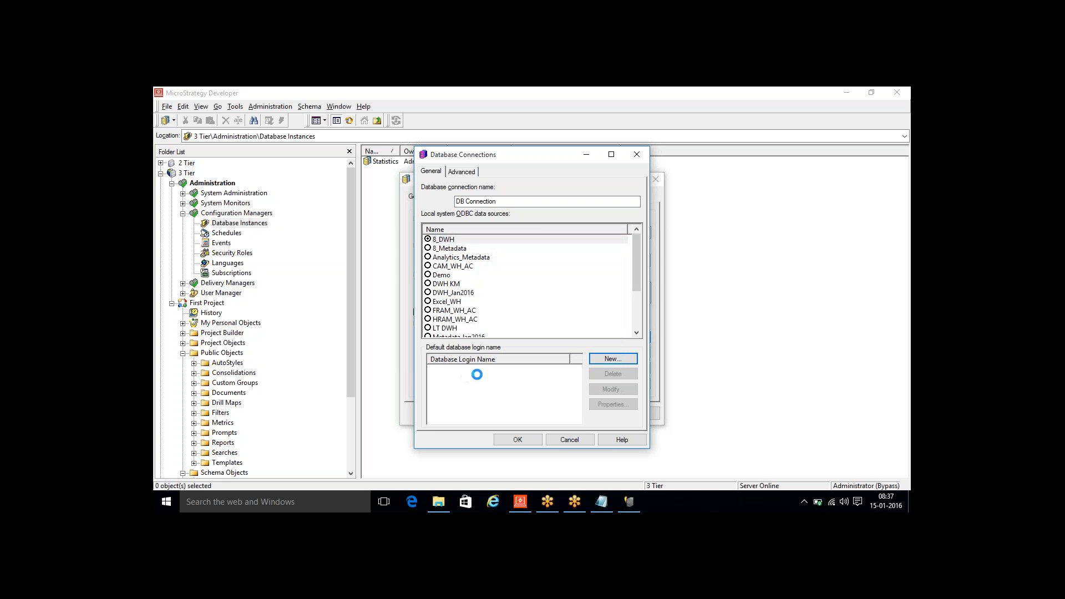
- Save the database connection and the First Project database instance, and widen the instance list's Name column
{"action": "left_click", "coordinate": [524, 440]}
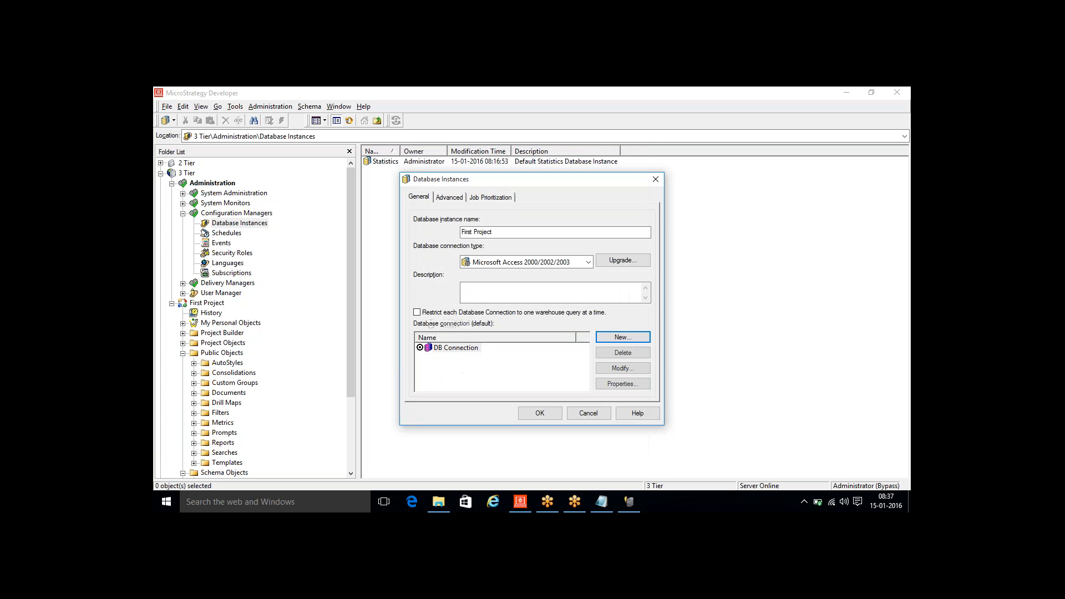
{"action": "left_click", "coordinate": [558, 417]}
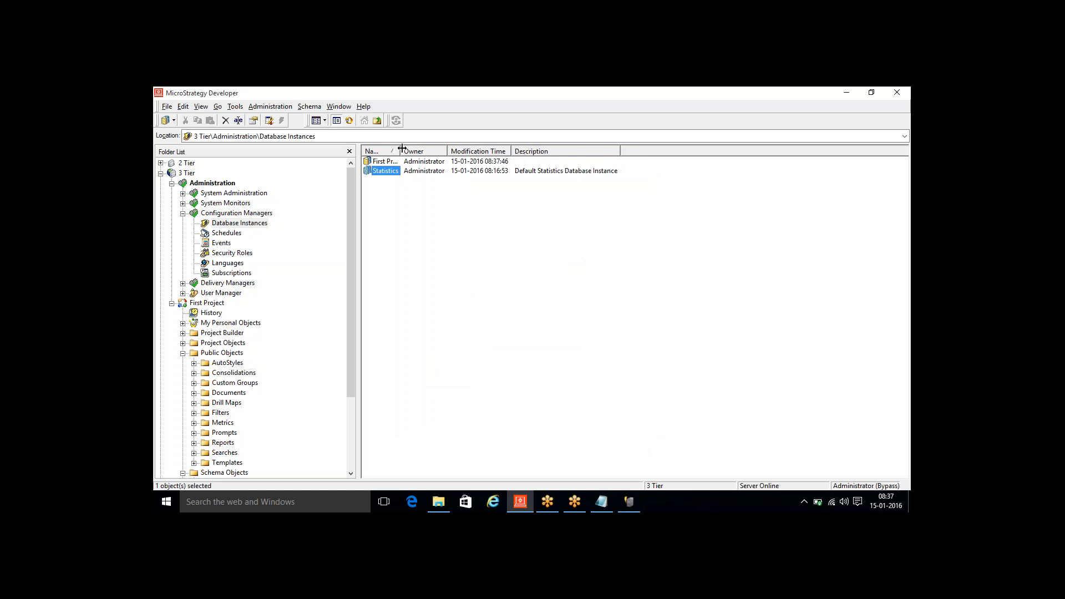
{"action": "left_click_drag", "start_coordinate": [400, 151], "coordinate": [483, 151]}
- In the Notepad outline, insert "Project >>" before "DB Instance" under item 5, and return to MicroStrategy Developer
{"action": "left_click", "coordinate": [601, 501]}
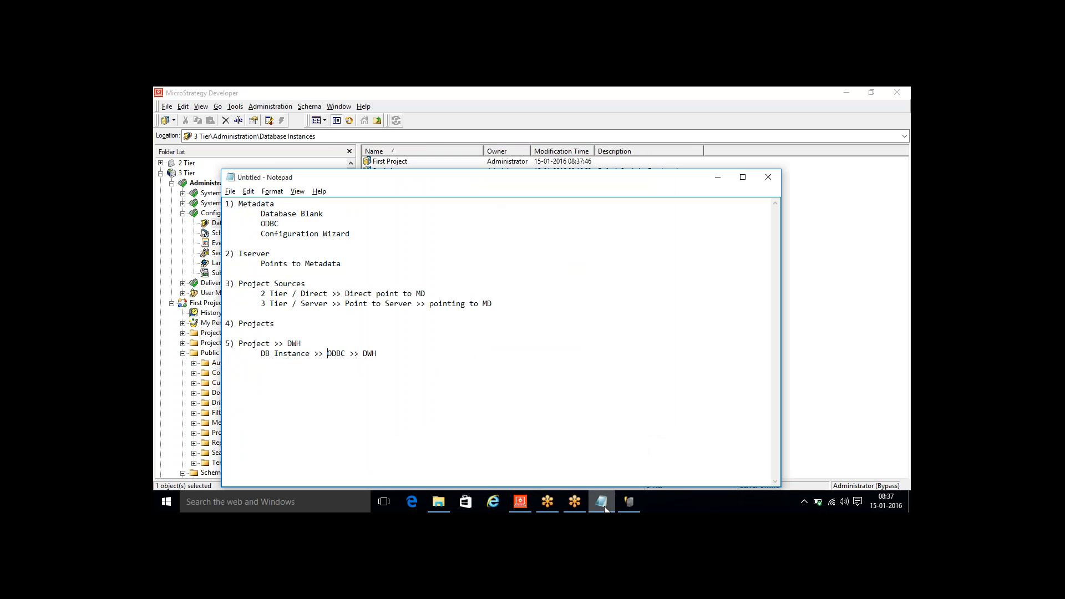
{"action": "left_click", "coordinate": [262, 353]}
{"action": "type", "text": "Project "}
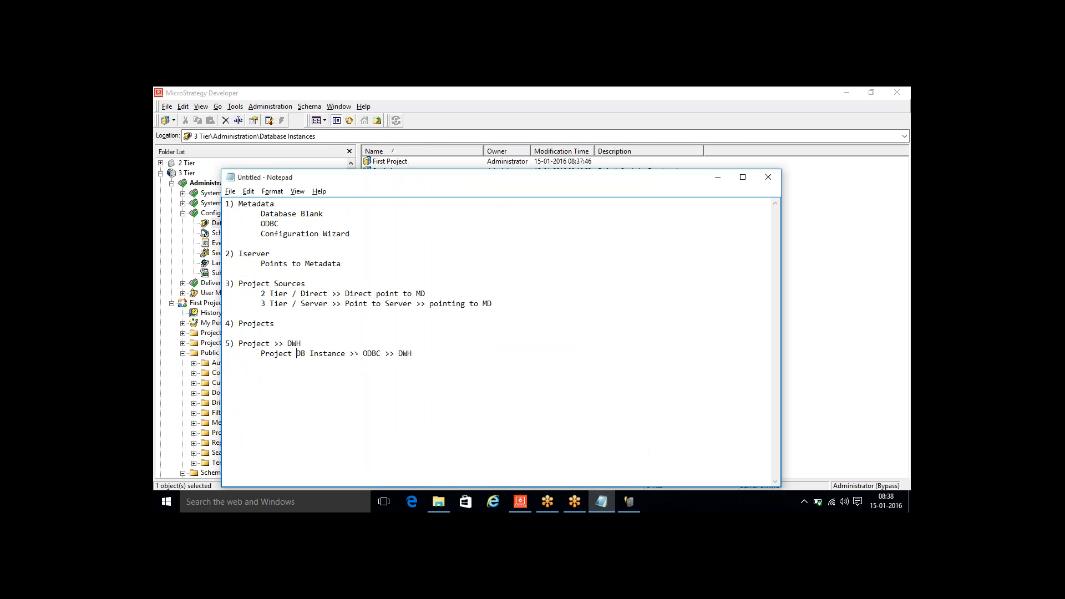
{"action": "type", "text": ">>"}
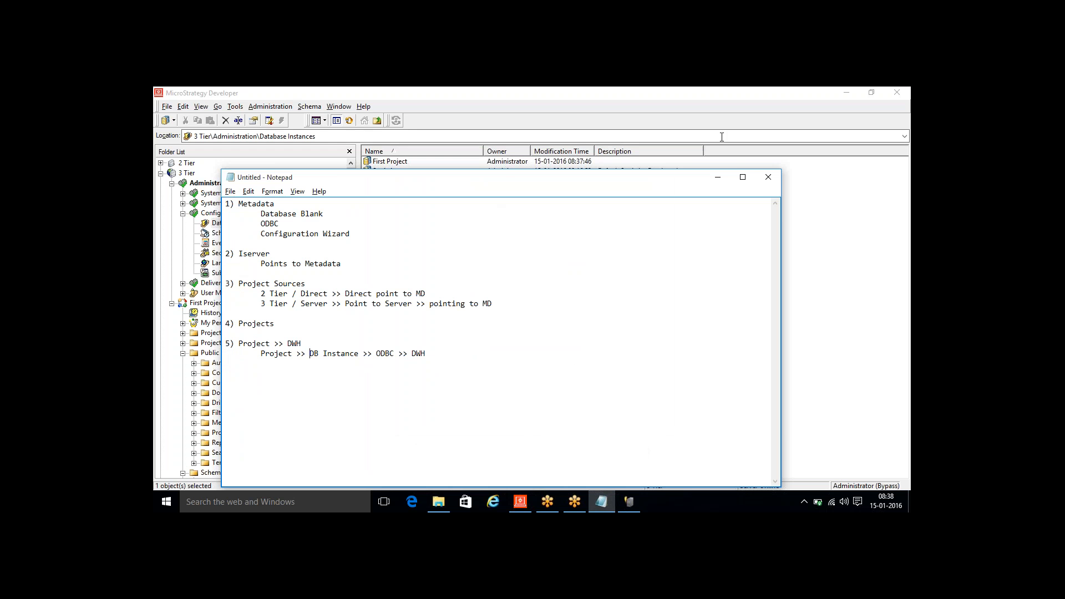
{"action": "left_click", "coordinate": [717, 177]}
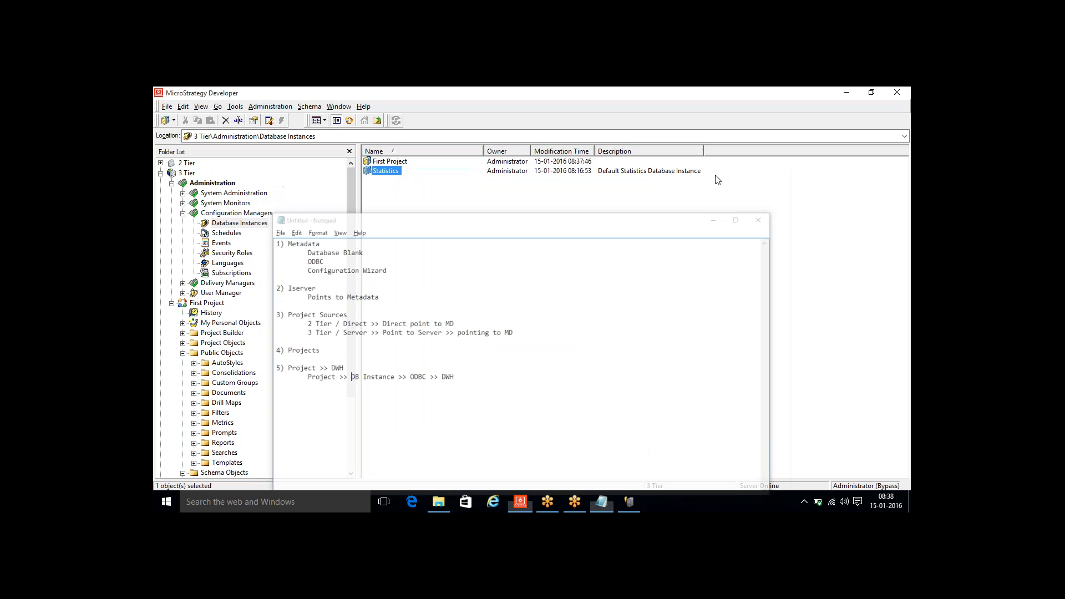
- In the project configuration of First Project, set First Project as the primary database instance for SQL data warehouses
{"action": "right_click", "coordinate": [209, 303]}
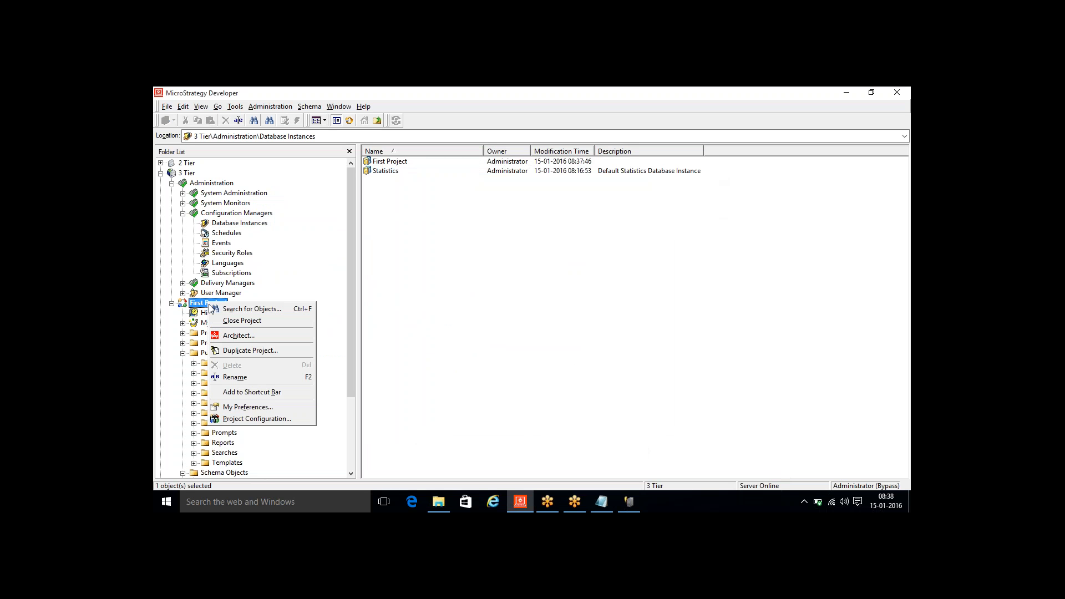
{"action": "left_click", "coordinate": [272, 419]}
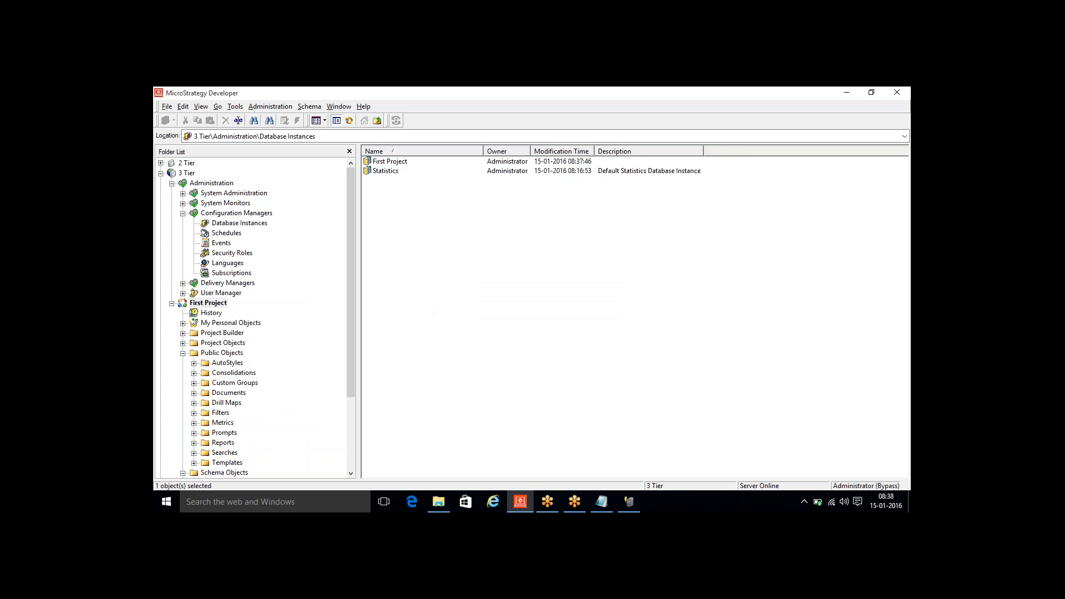
{"action": "left_click", "coordinate": [395, 335]}
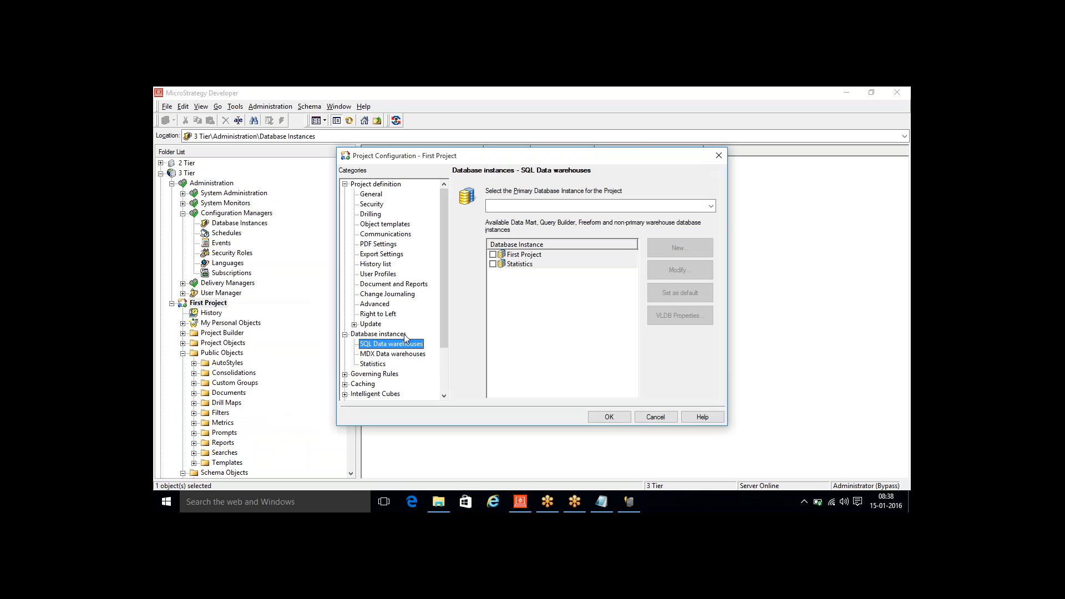
{"action": "left_click", "coordinate": [710, 206]}
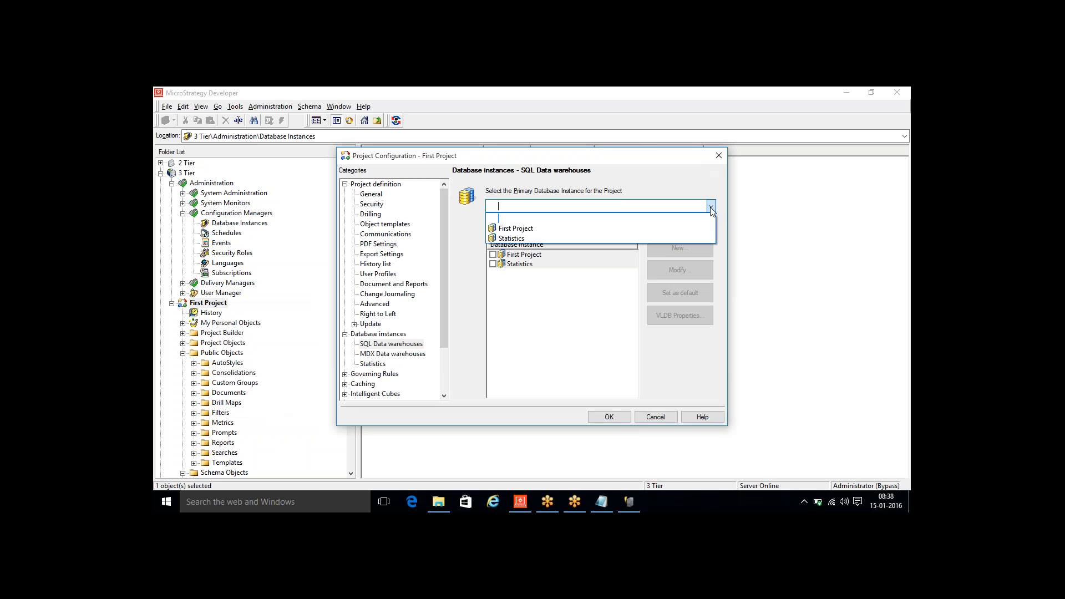
{"action": "left_click", "coordinate": [516, 228]}
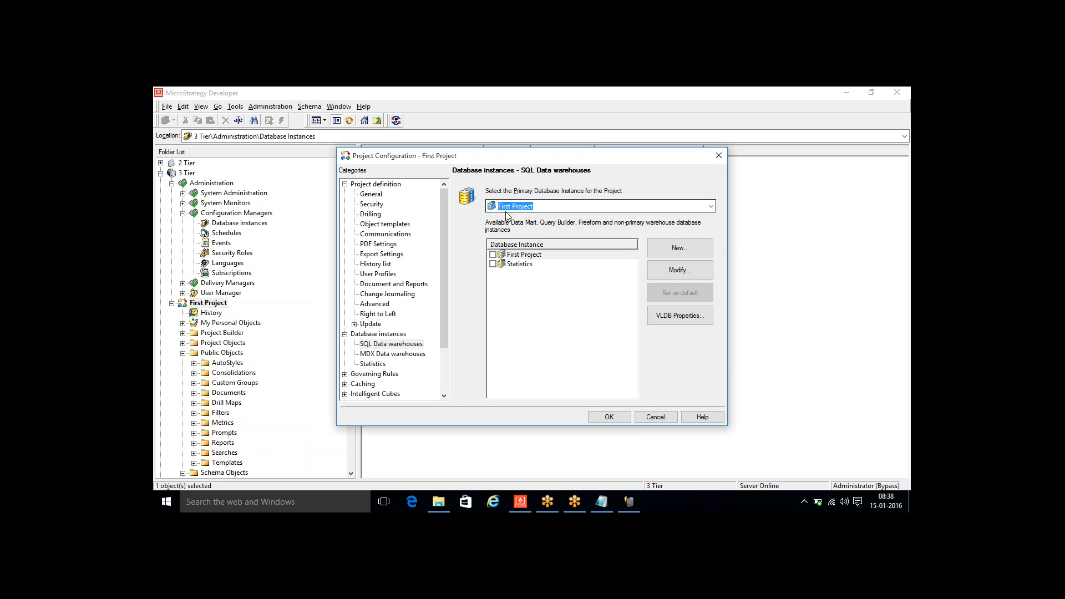
- Enable the First Project database instance for the project, make it the default, and save the project configuration
{"action": "left_click_drag", "start_coordinate": [492, 159], "coordinate": [498, 214]}
{"action": "left_click", "coordinate": [499, 320]}
{"action": "left_click", "coordinate": [609, 326]}
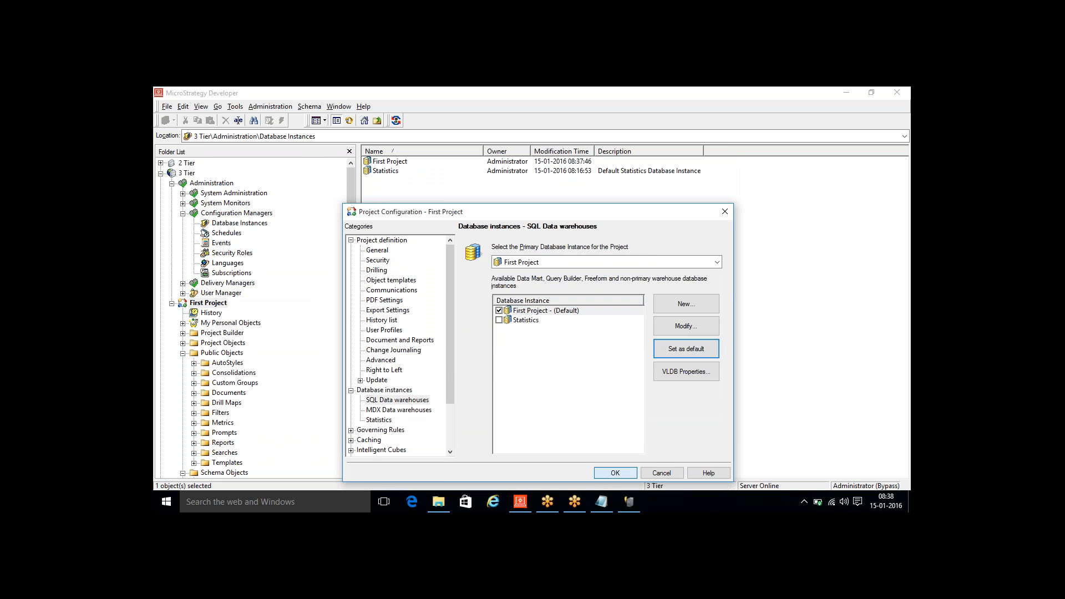
{"action": "left_click", "coordinate": [610, 473]}
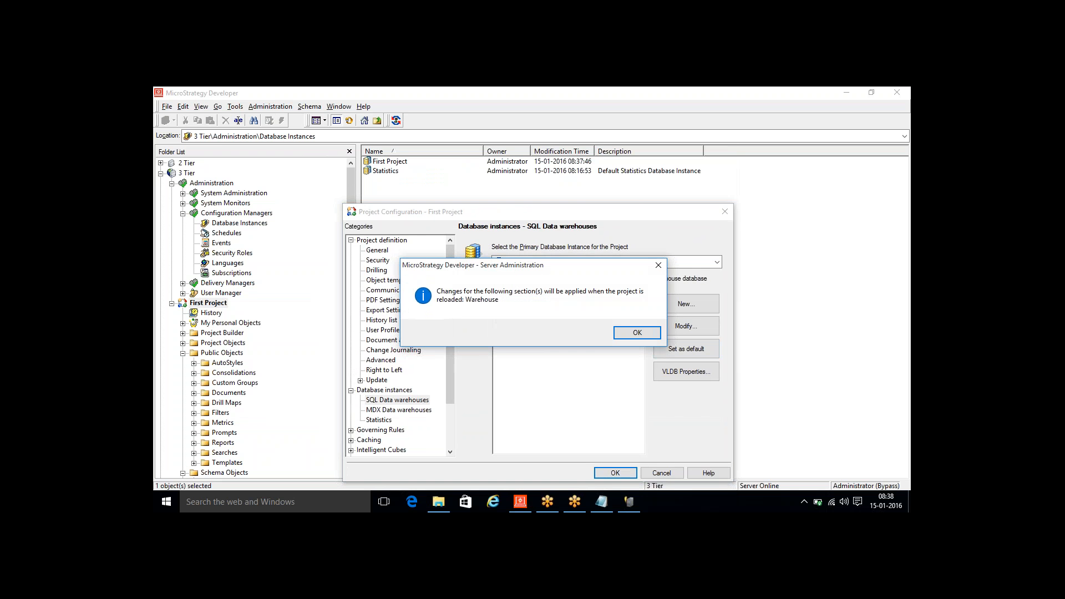
{"action": "left_click", "coordinate": [645, 338]}
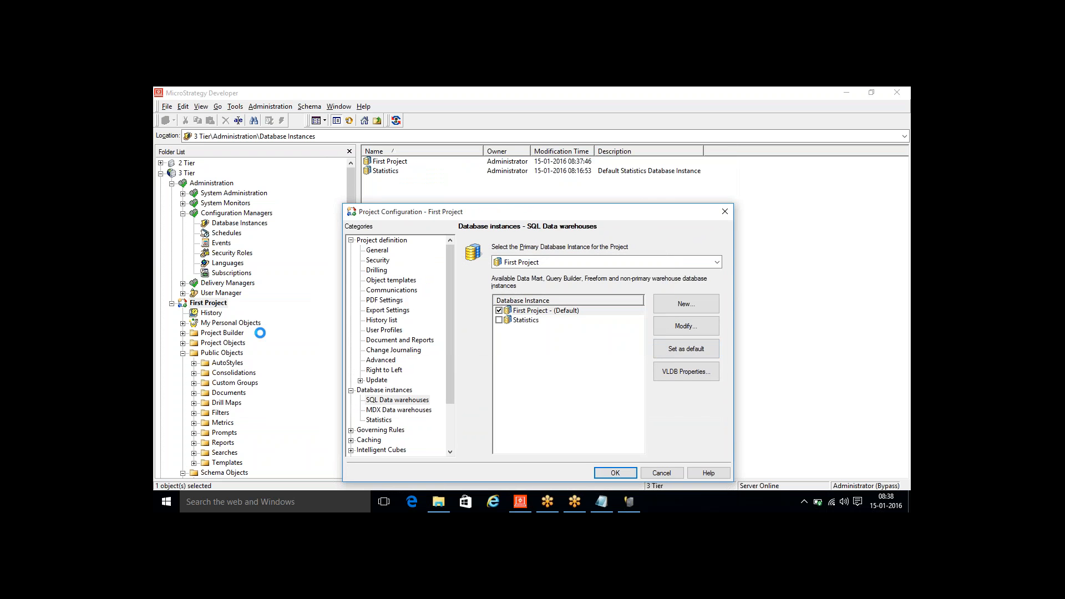
- Disconnect from the 3 Tier project source, reconnect to it, and open First Project
{"action": "left_click", "coordinate": [187, 173]}
{"action": "right_click", "coordinate": [187, 174]}
{"action": "left_click", "coordinate": [189, 180]}
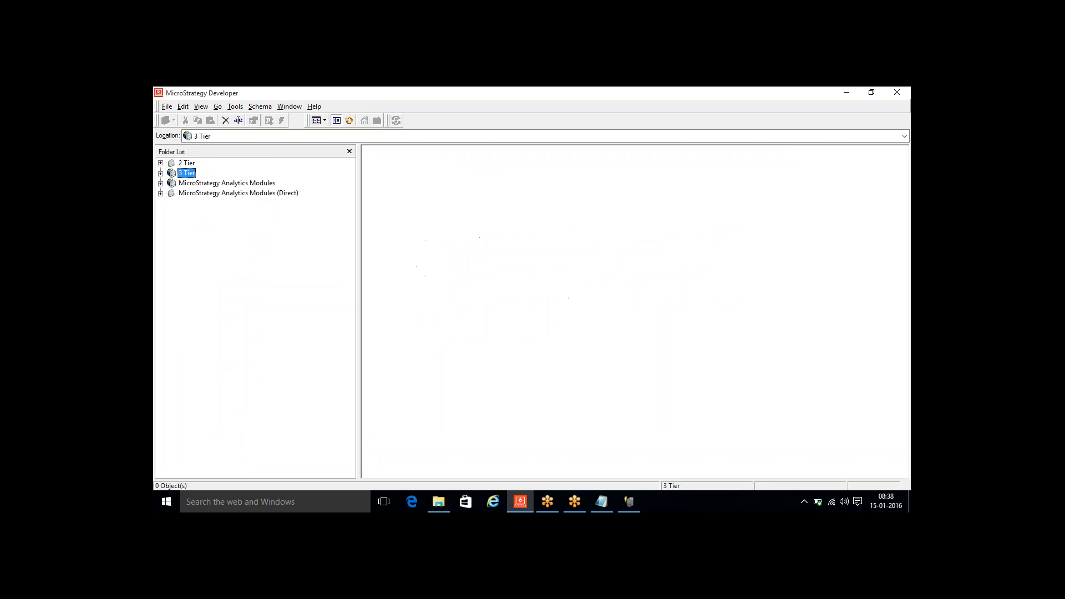
{"action": "double_click", "coordinate": [187, 174]}
{"action": "left_click", "coordinate": [549, 316]}
{"action": "double_click", "coordinate": [212, 193]}
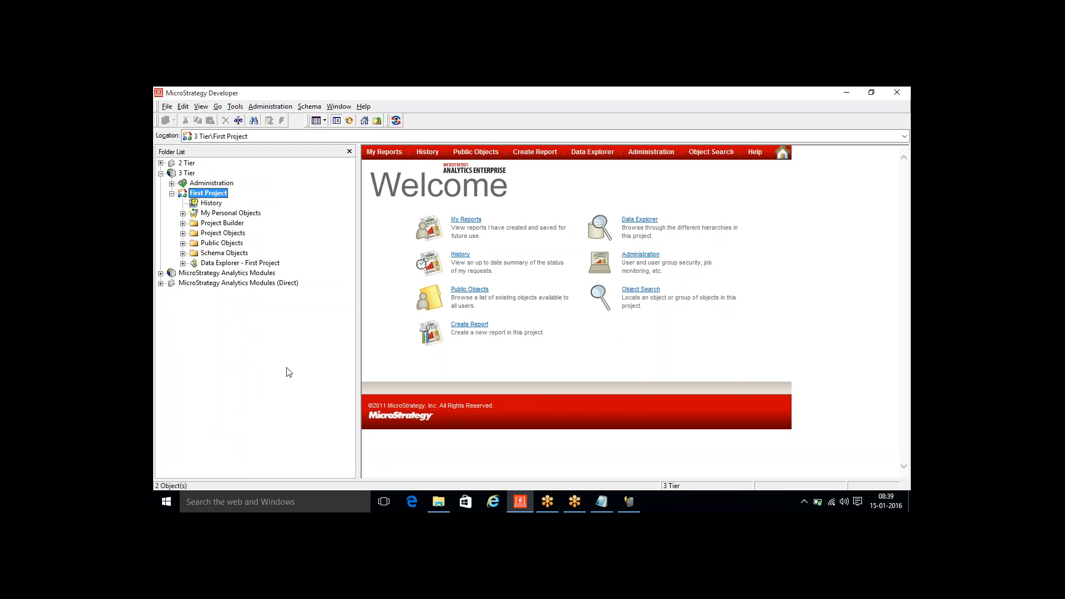
- Review the setup outline in Notepad and disconnect from the 3 Tier project source in MicroStrategy Developer
{"action": "key", "text": "alt+Tab"}
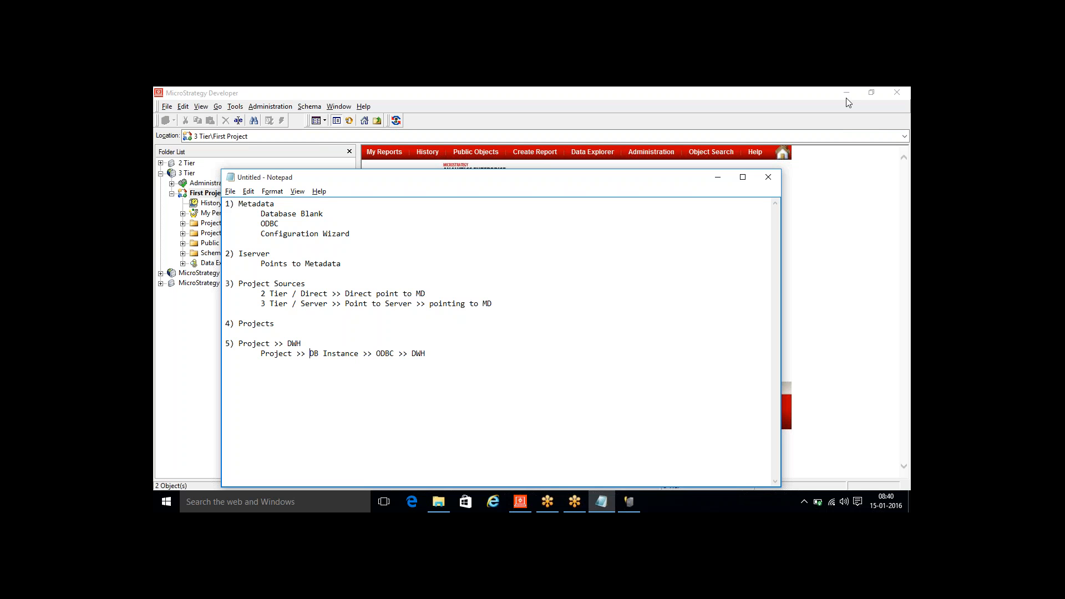
{"action": "left_click", "coordinate": [717, 179]}
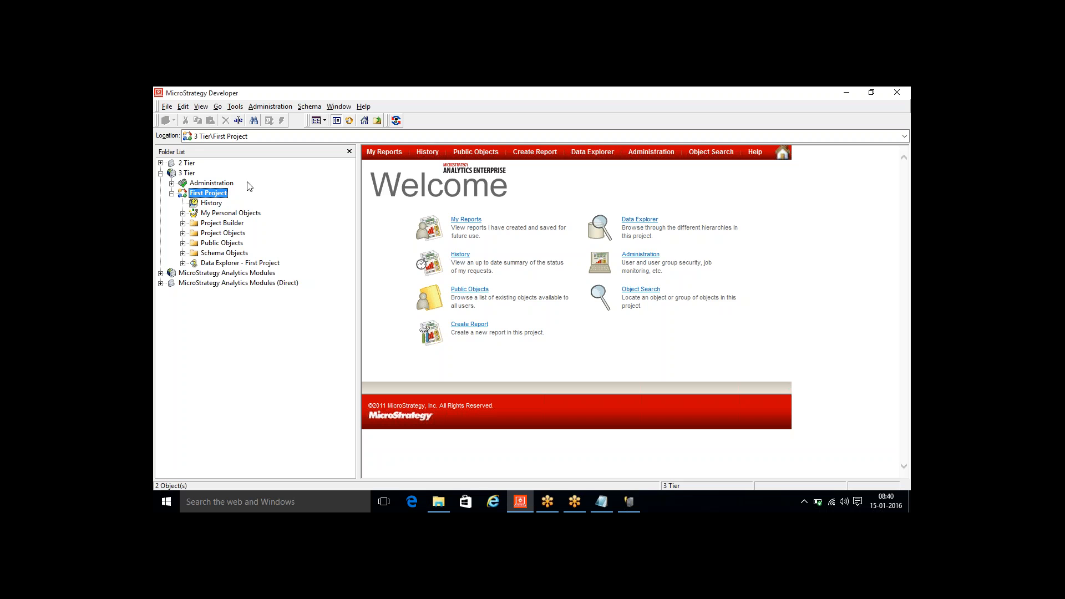
{"action": "right_click", "coordinate": [189, 175]}
{"action": "left_click", "coordinate": [205, 183]}
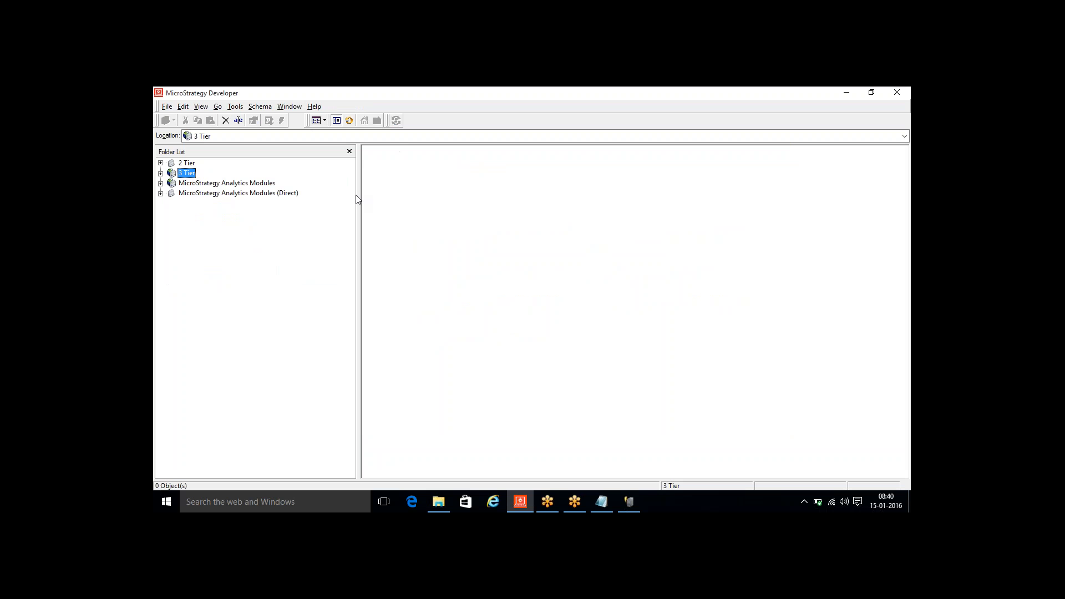
{"action": "left_click", "coordinate": [224, 195]}
{"action": "right_click", "coordinate": [225, 197]}
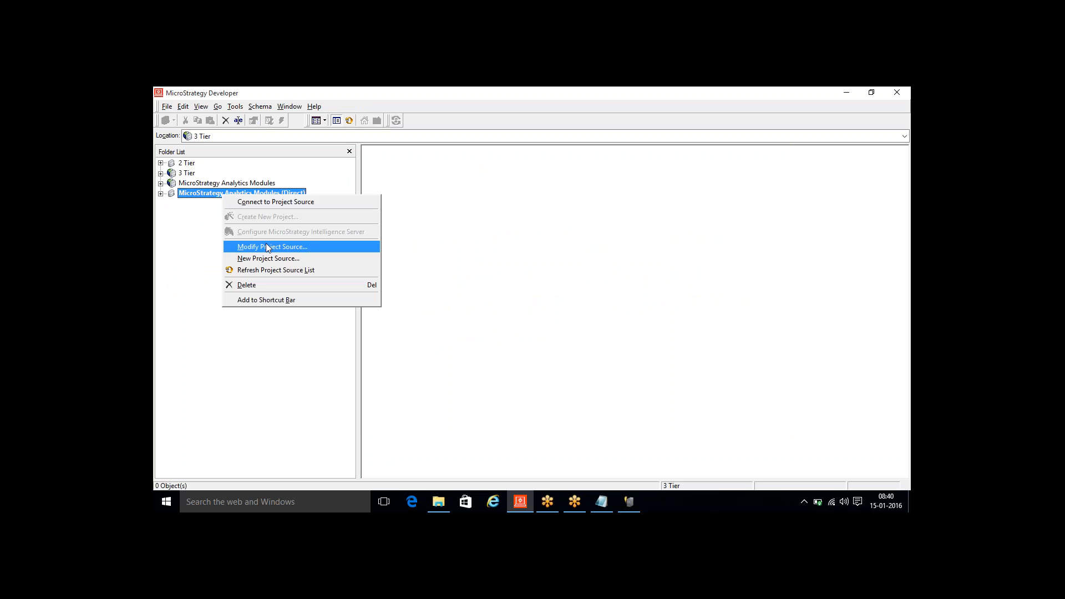
{"action": "left_click", "coordinate": [269, 258]}
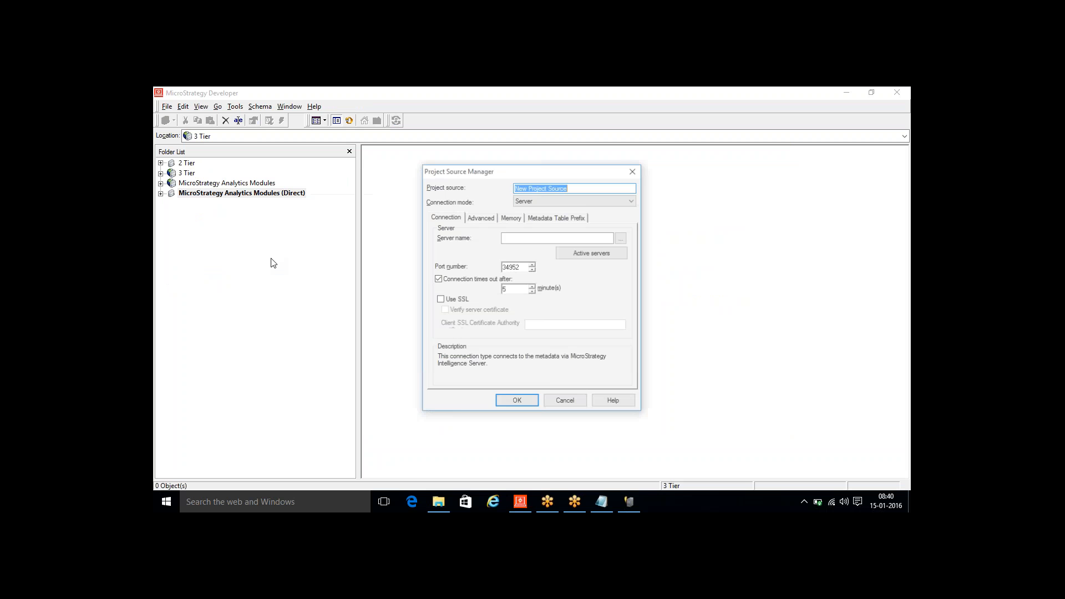
{"action": "right_click", "coordinate": [520, 237]}
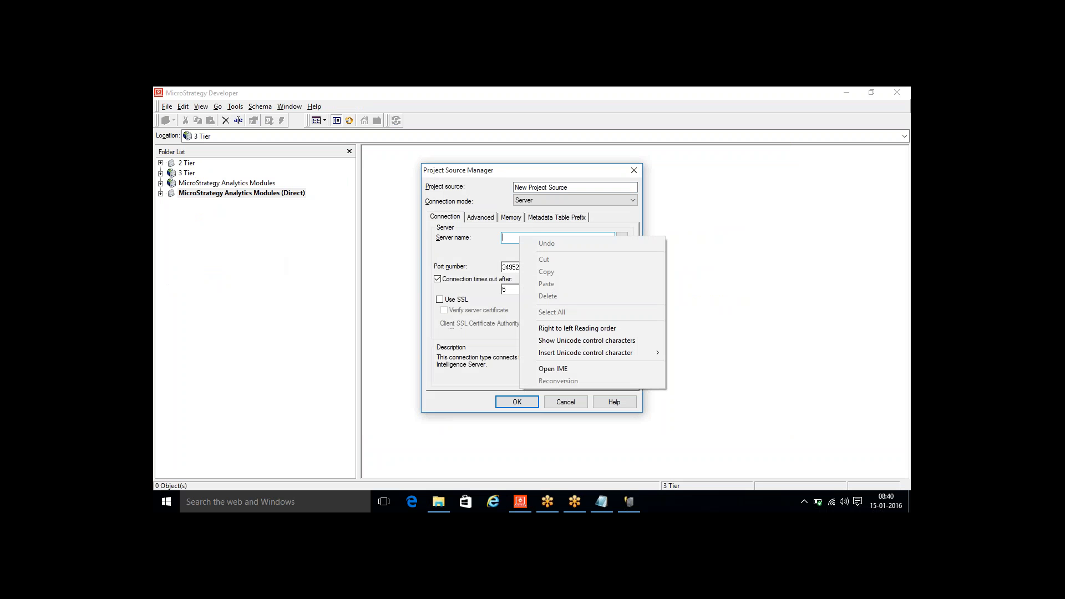
{"action": "left_click", "coordinate": [510, 237]}
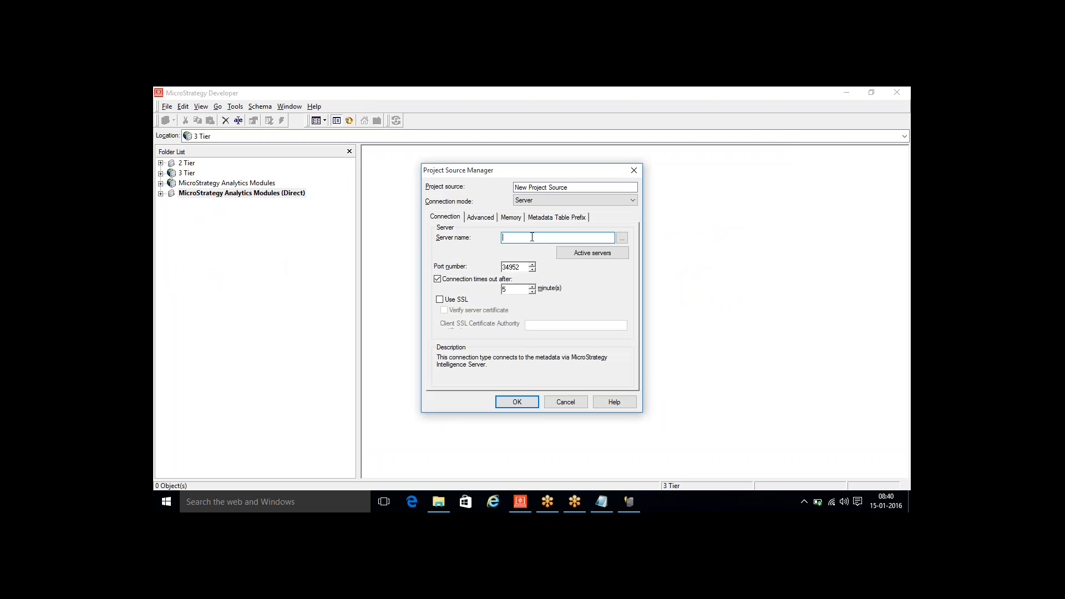
{"action": "left_click", "coordinate": [634, 171]}
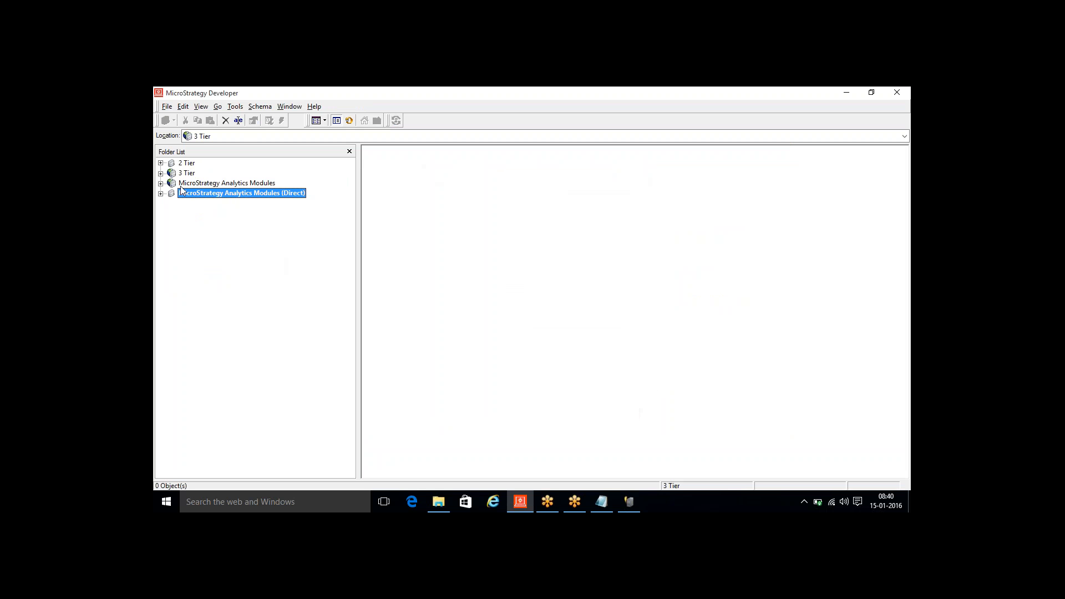
- Log back in to the 3 Tier project source
{"action": "double_click", "coordinate": [190, 174]}
{"action": "left_click", "coordinate": [538, 297]}
{"action": "left_click", "coordinate": [550, 320]}
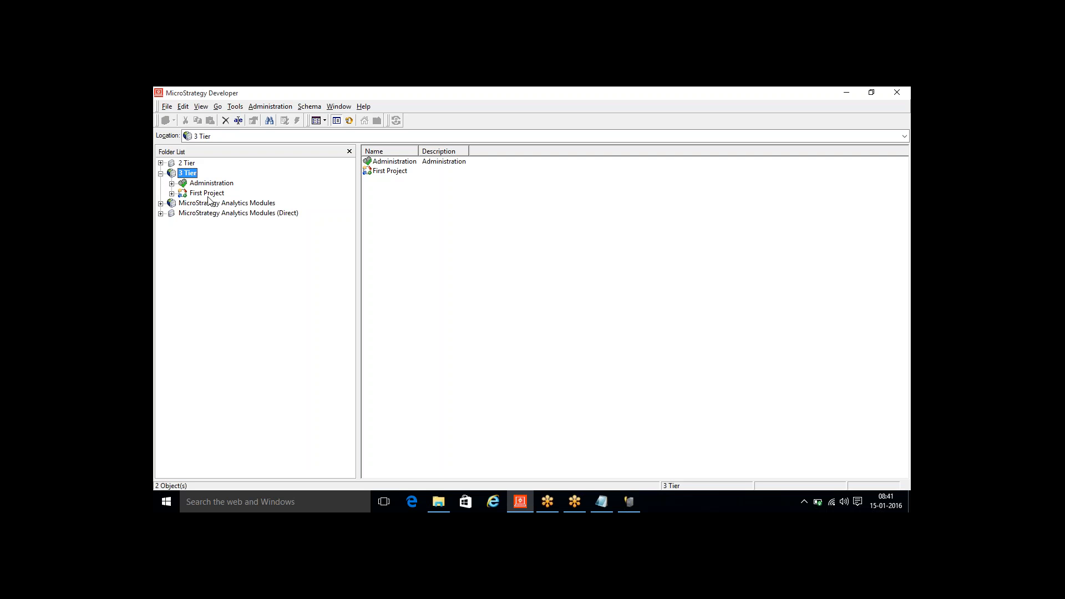
- Examine the 3 Tier project source's connection mode and server name, and close its settings without changes
{"action": "right_click", "coordinate": [189, 174]}
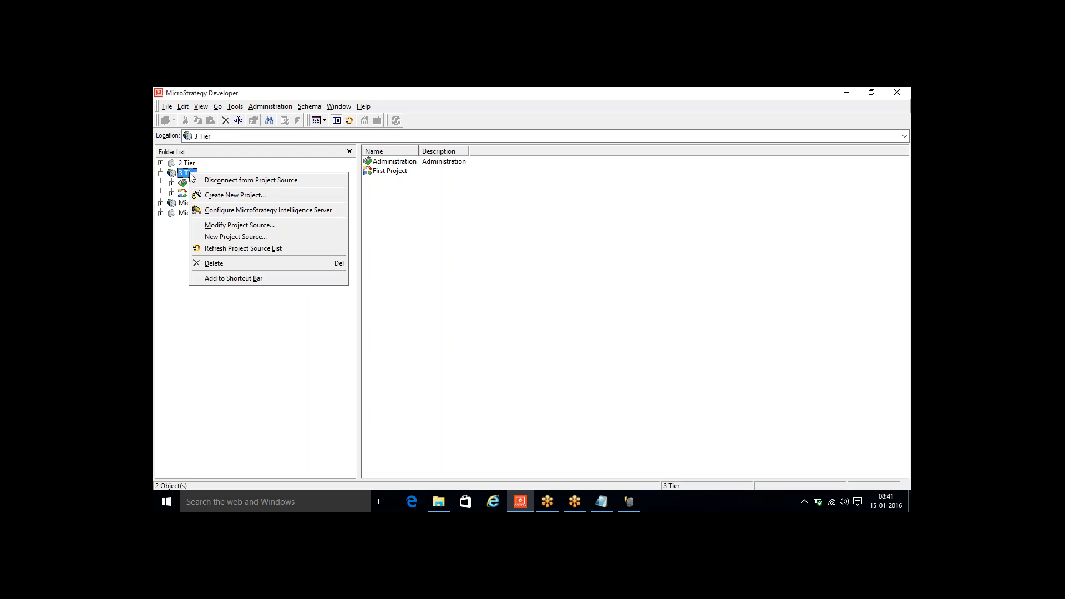
{"action": "left_click", "coordinate": [236, 225]}
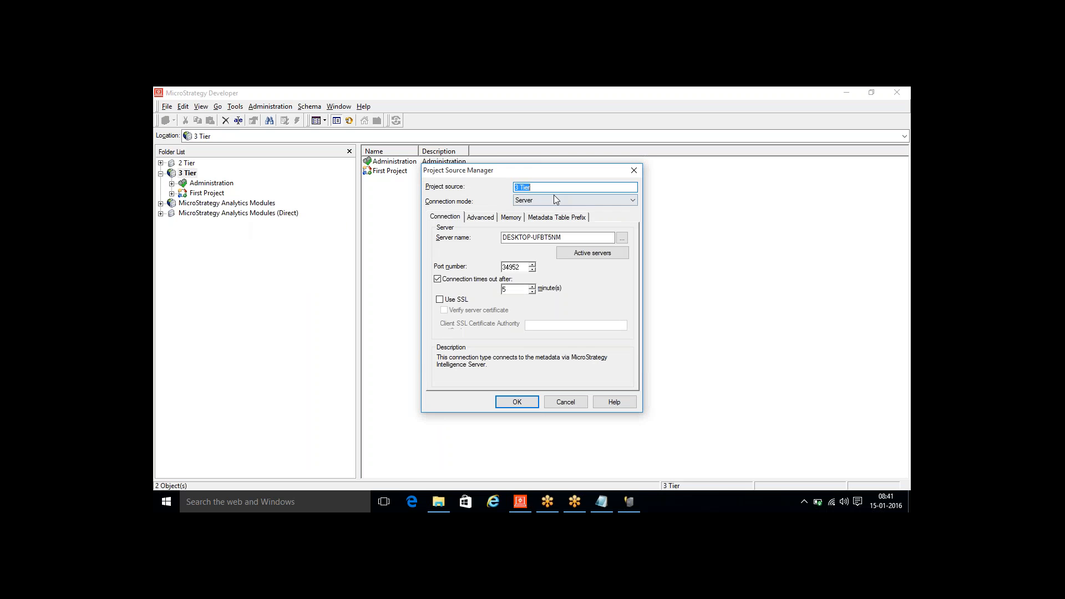
{"action": "double_click", "coordinate": [572, 238]}
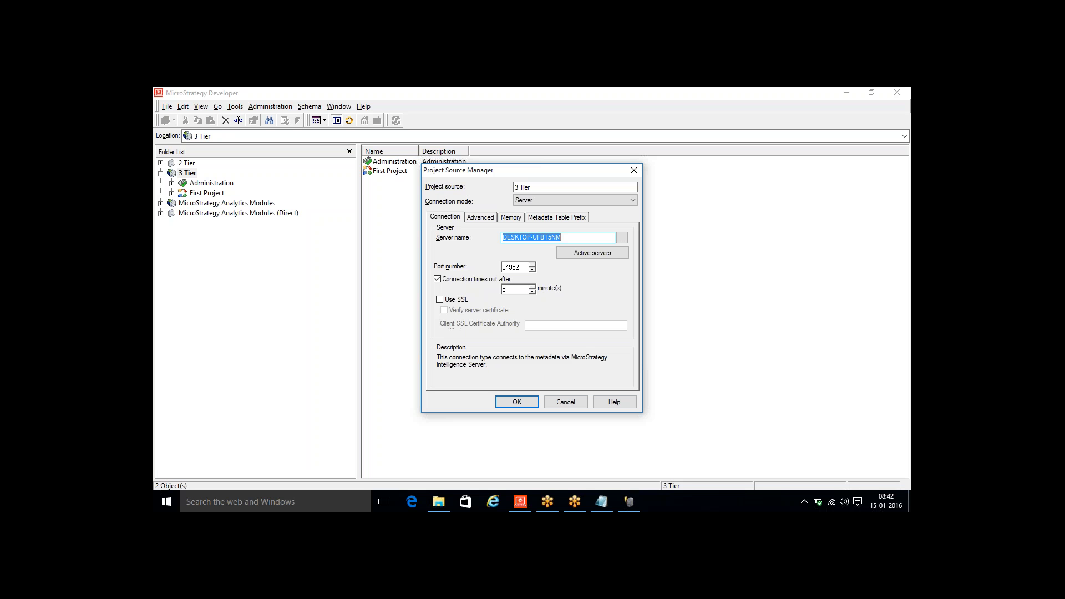
{"action": "left_click", "coordinate": [843, 102]}
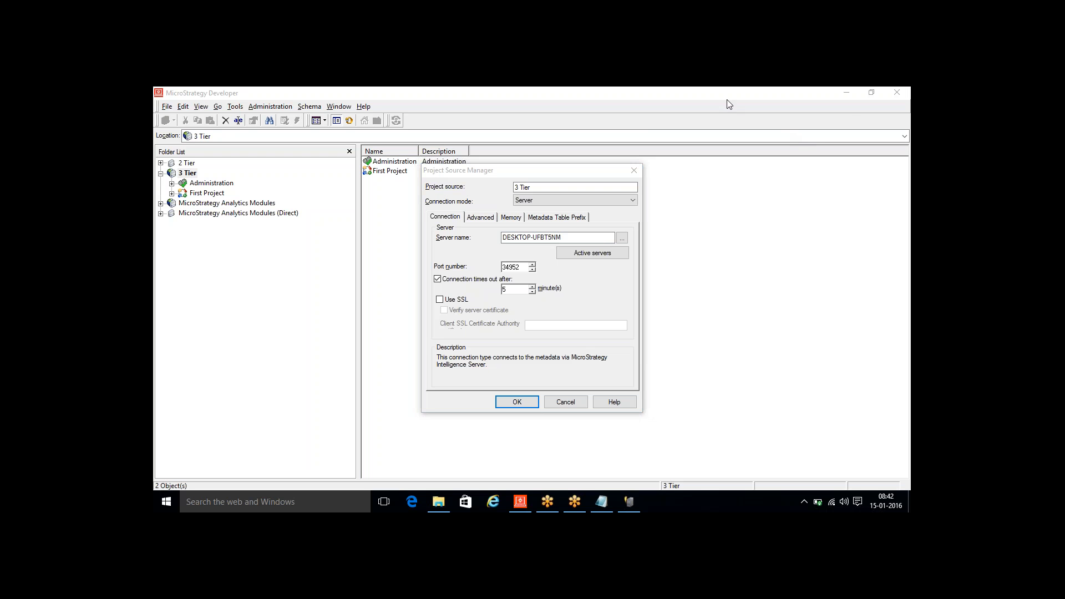
{"action": "left_click", "coordinate": [634, 170]}
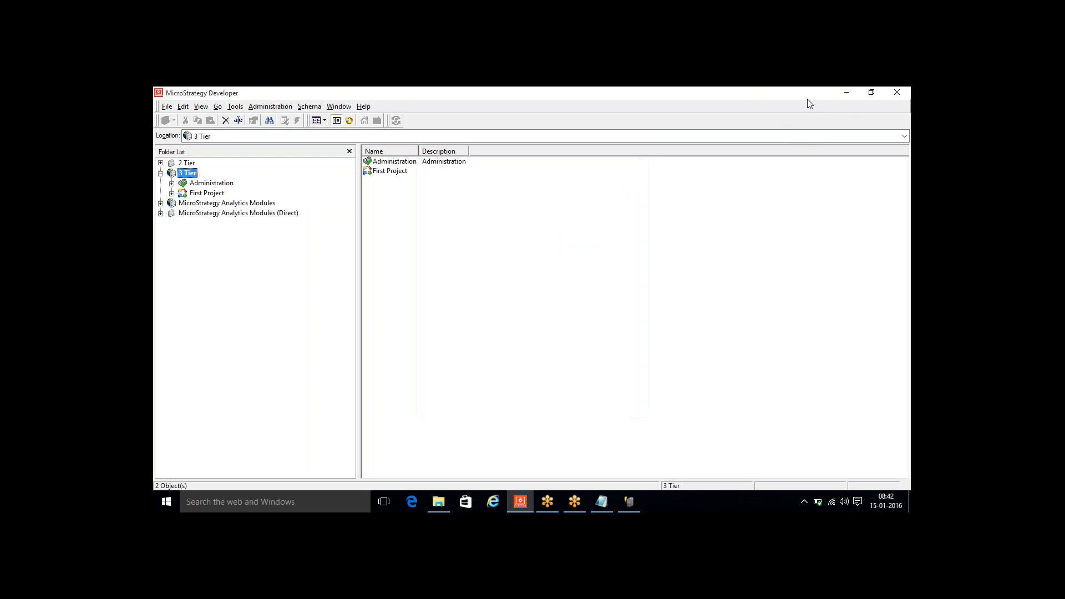